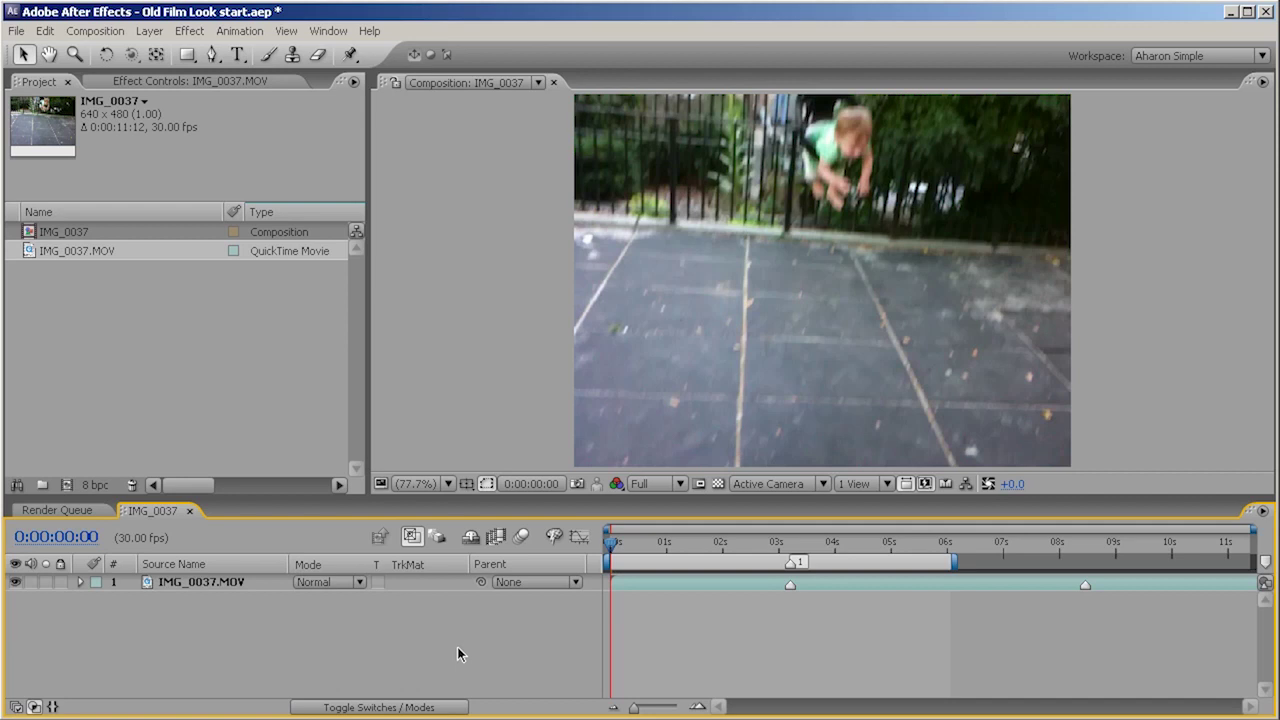
# Step: Preview the IMG_0037 composition at its original frame rate
pyautogui.press('KP_0')
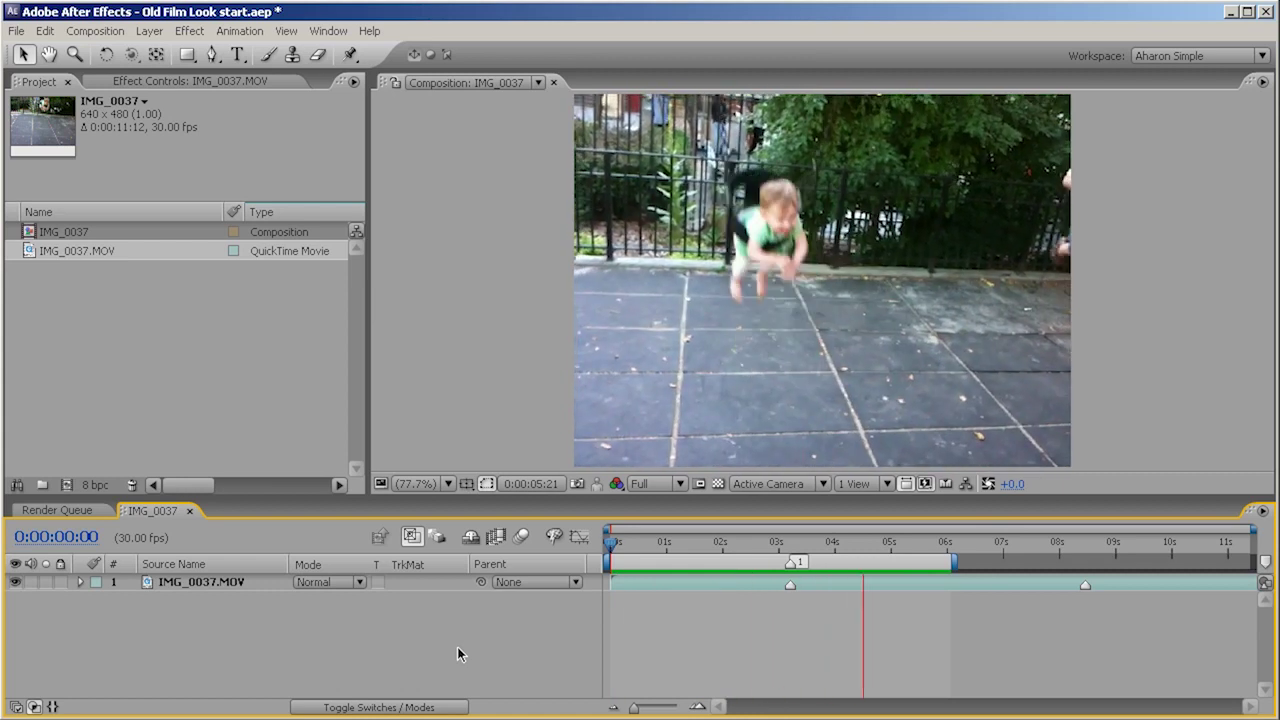
pyautogui.press('space')
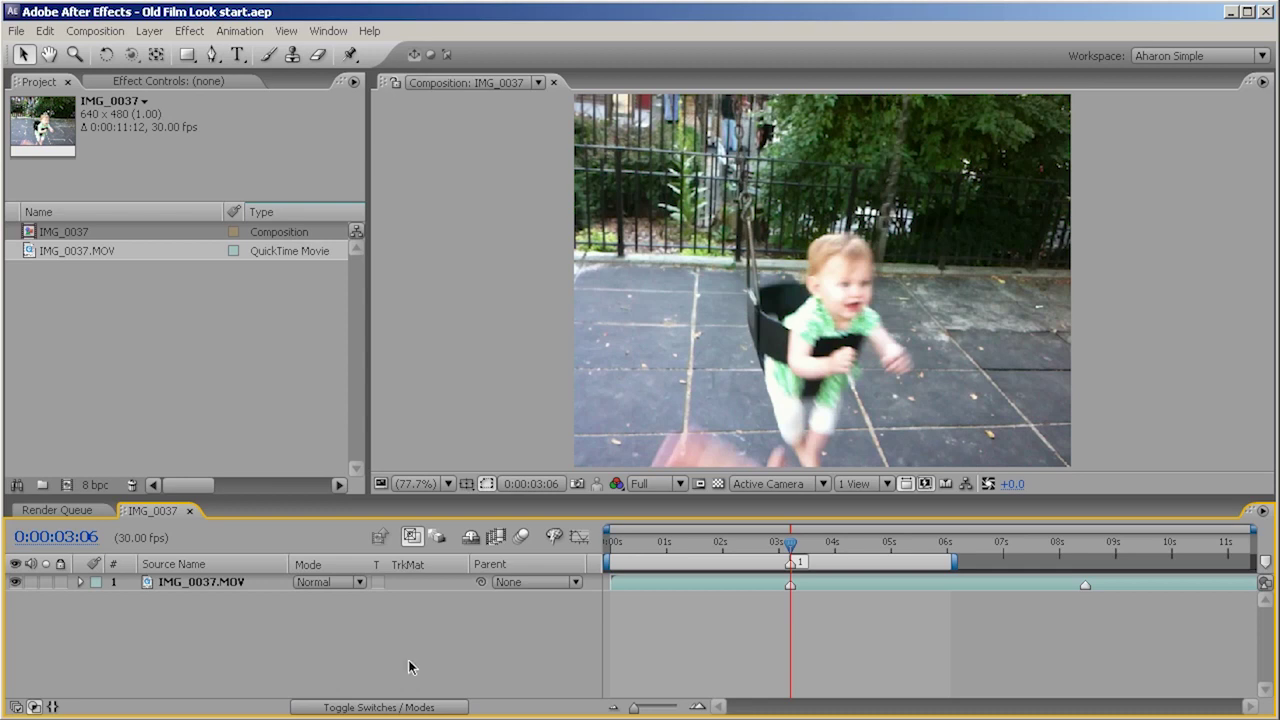
# Step: Set the composition's frame rate to 15 frames per second and preview the choppier playback
pyautogui.click(95, 30)
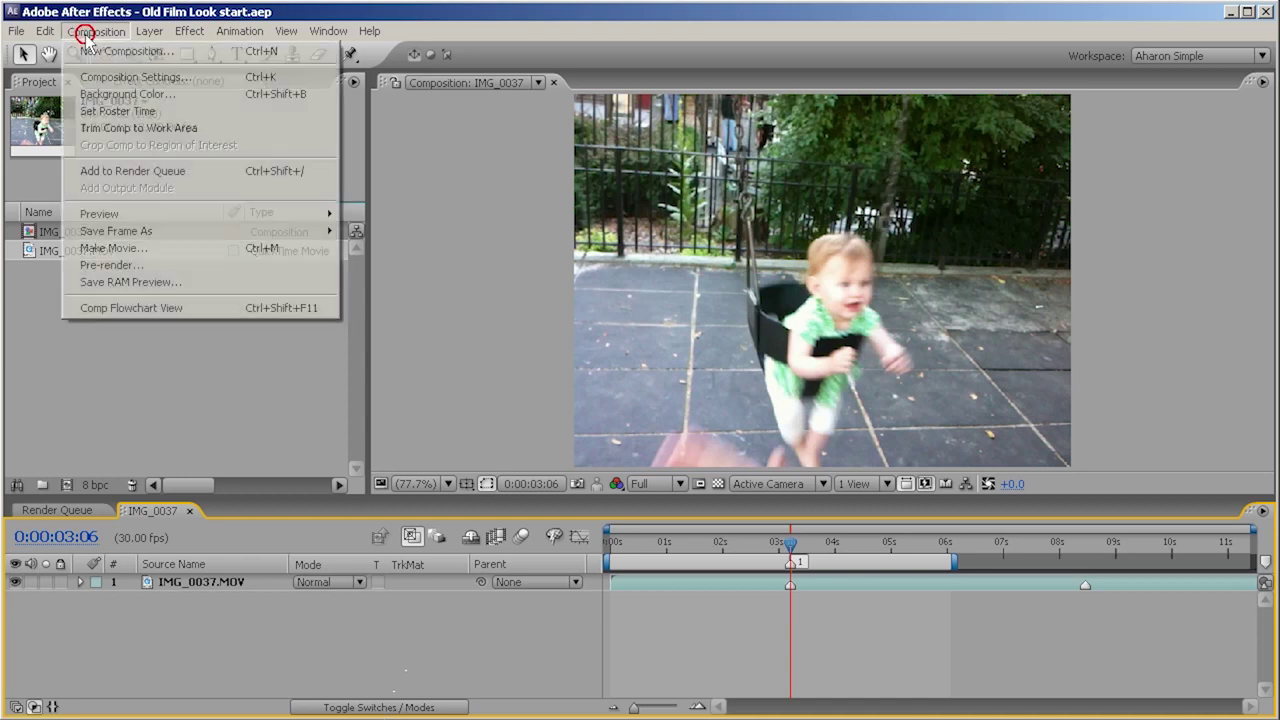
pyautogui.click(110, 76)
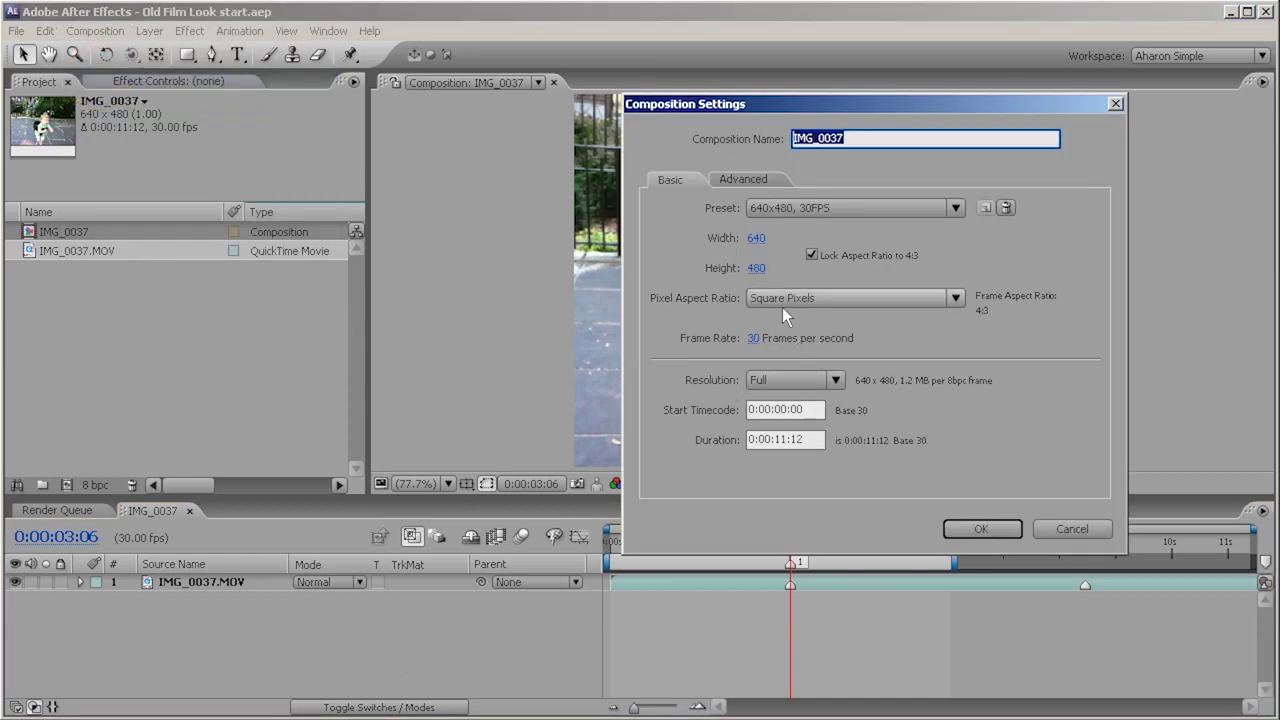
pyautogui.click(753, 338)
pyautogui.write('15')
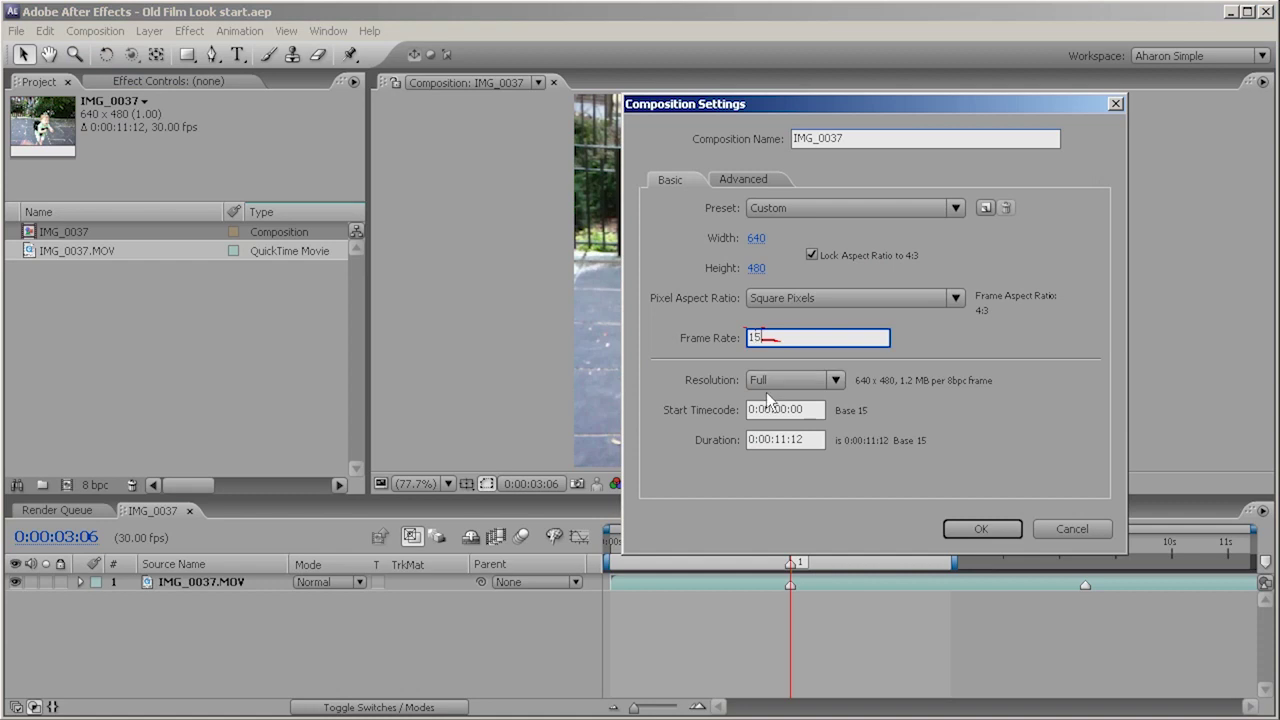
pyautogui.press('Return')
pyautogui.press('KP_0')
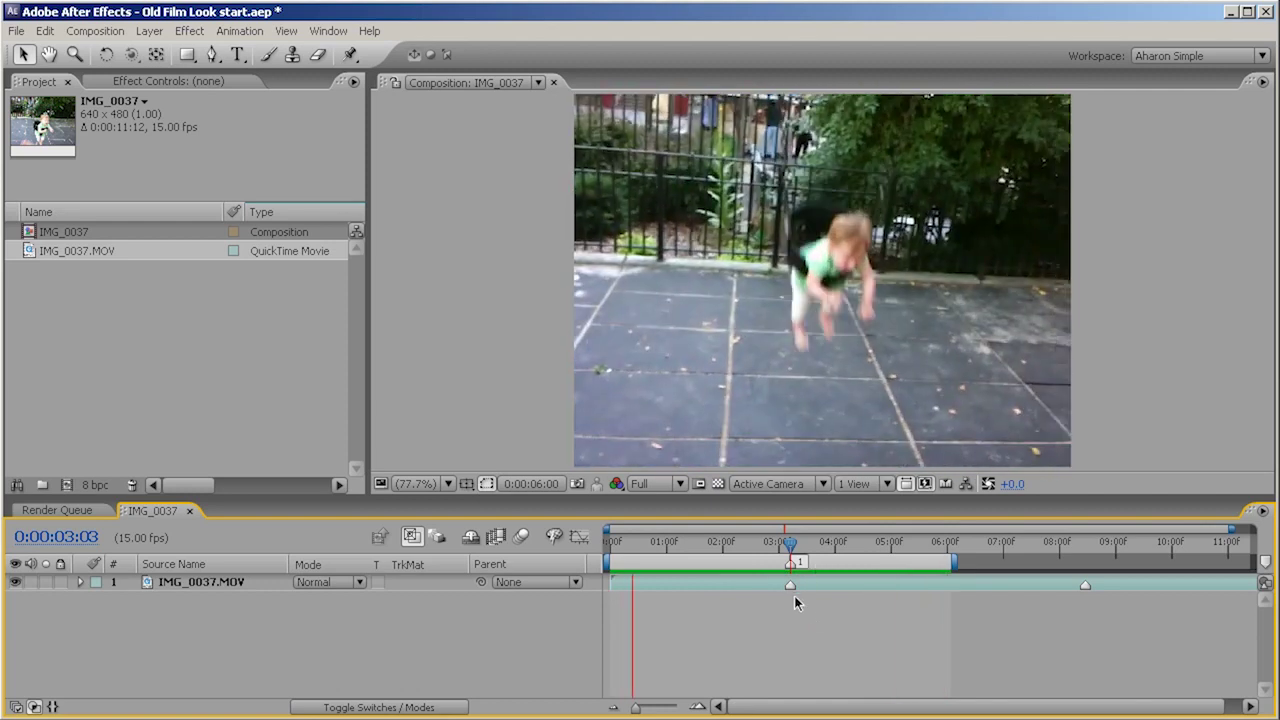
pyautogui.click(785, 598)
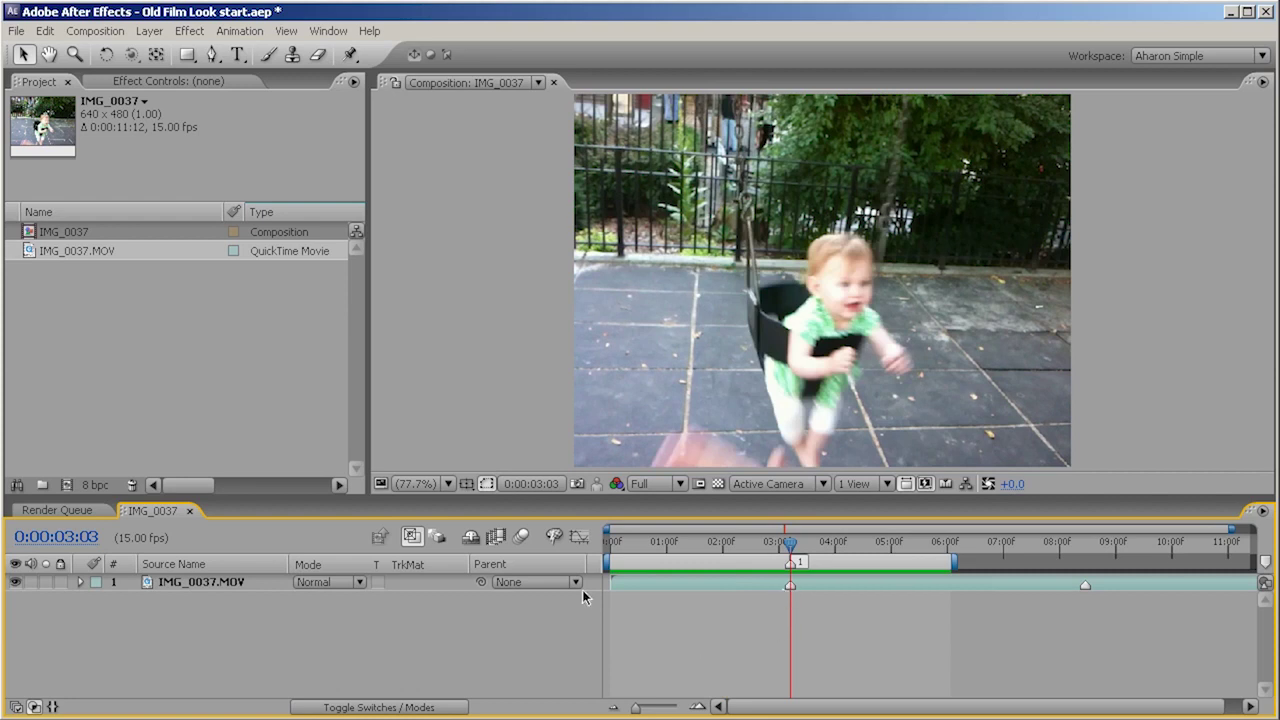
# Step: Duplicate the IMG_0037.MOV layer and trim the lower copy's end to 0:00:03:03
pyautogui.click(198, 587)
pyautogui.hotkey('ctrl', 'd')
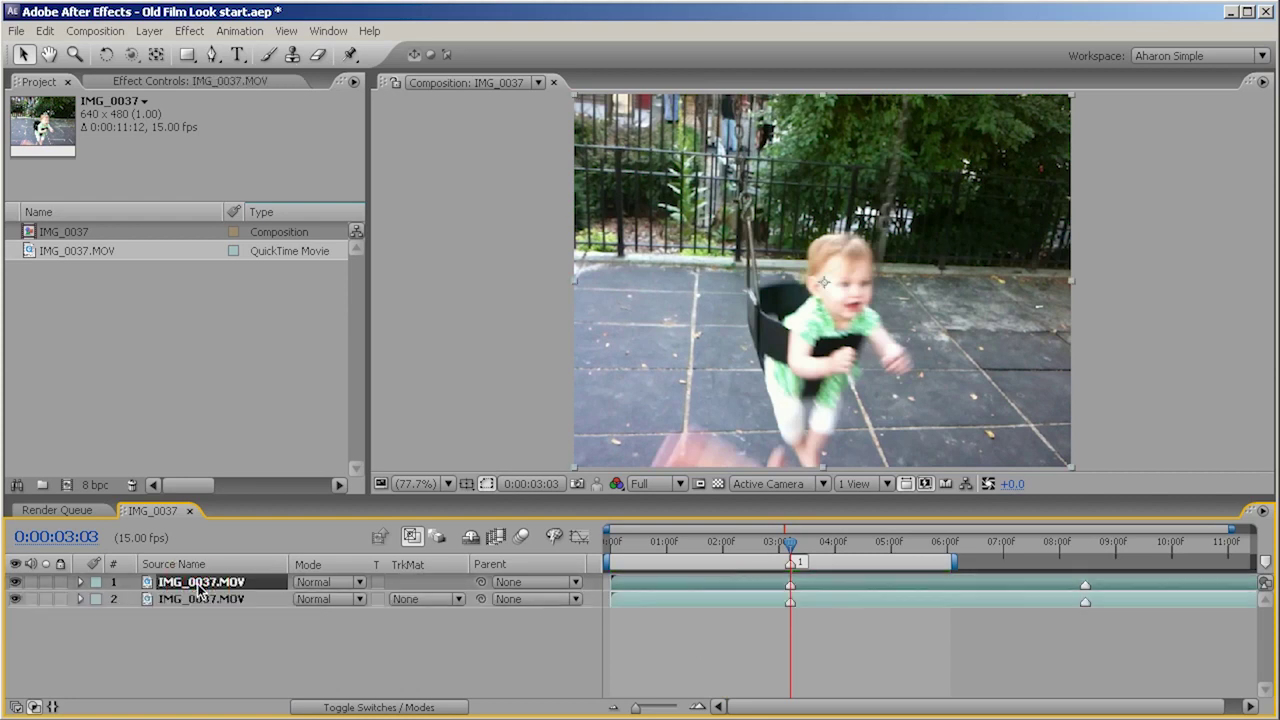
pyautogui.click(754, 601)
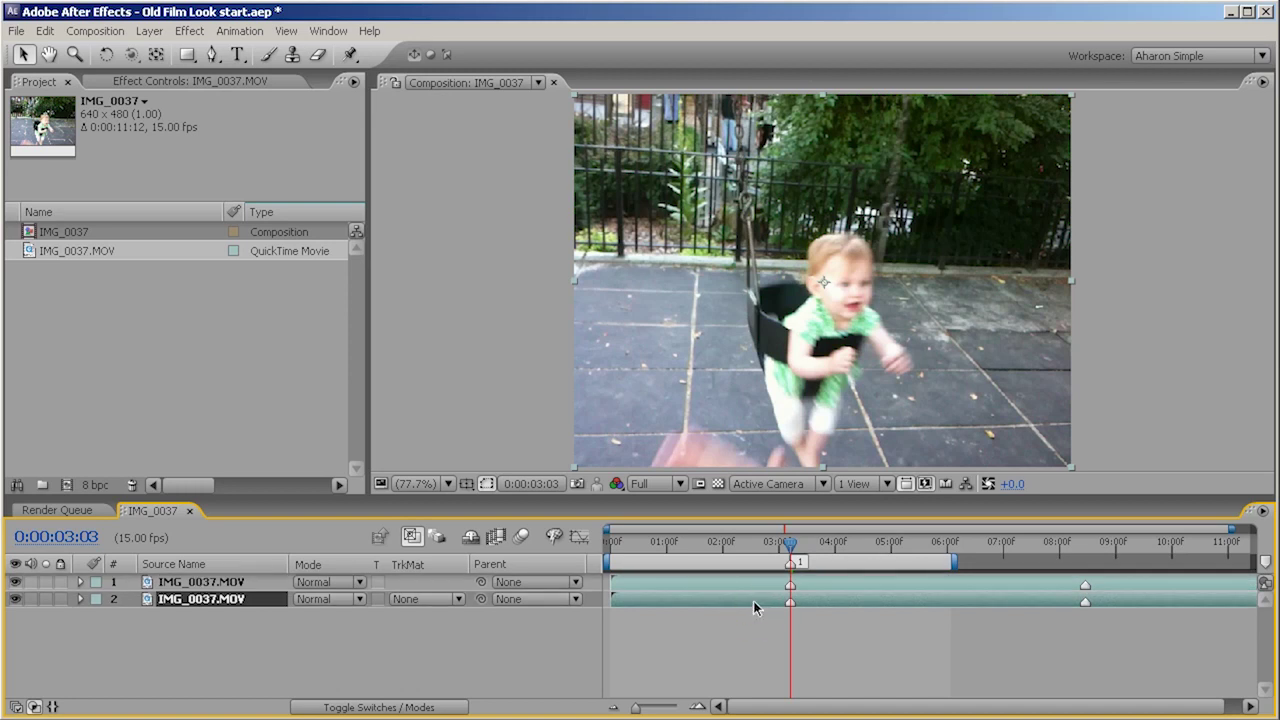
pyautogui.hotkey('alt', ']')
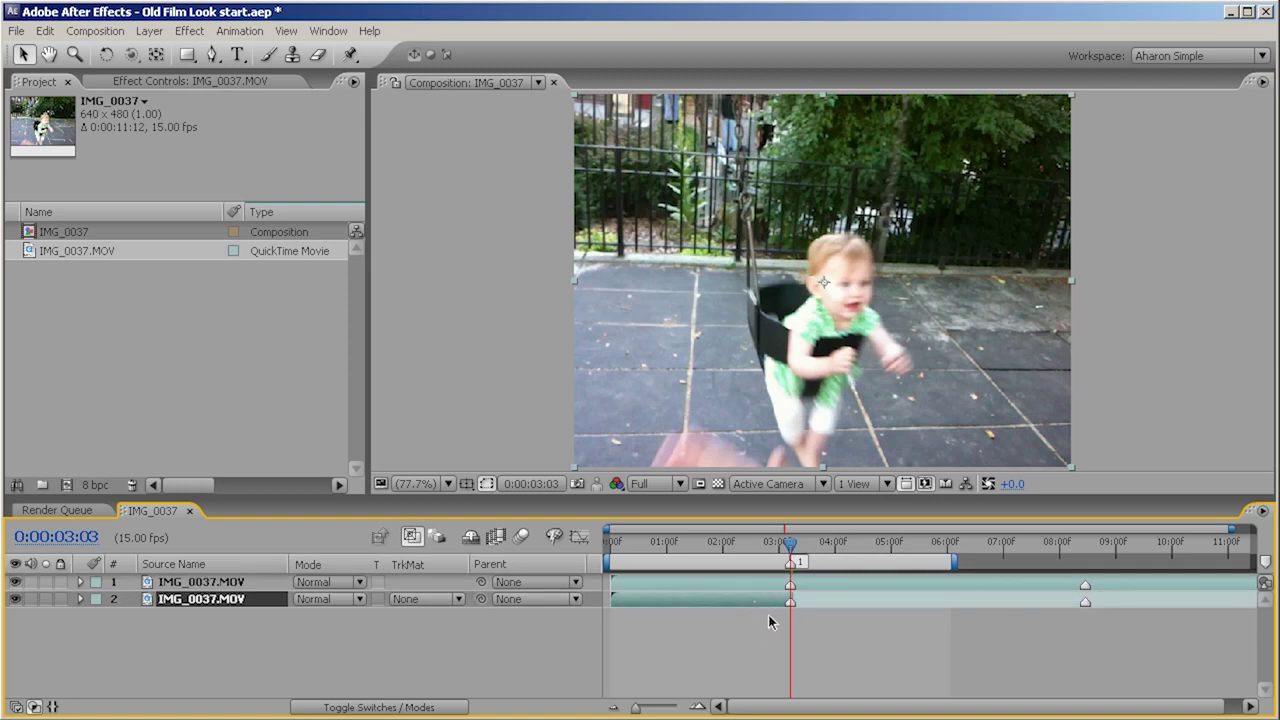
# Step: Shift the upper IMG_0037.MOV copy earlier so its second marker meets 0:00:03:03, trim its start there, and preview the jump cut
pyautogui.moveTo(770, 588); pyautogui.dragTo(636, 590)
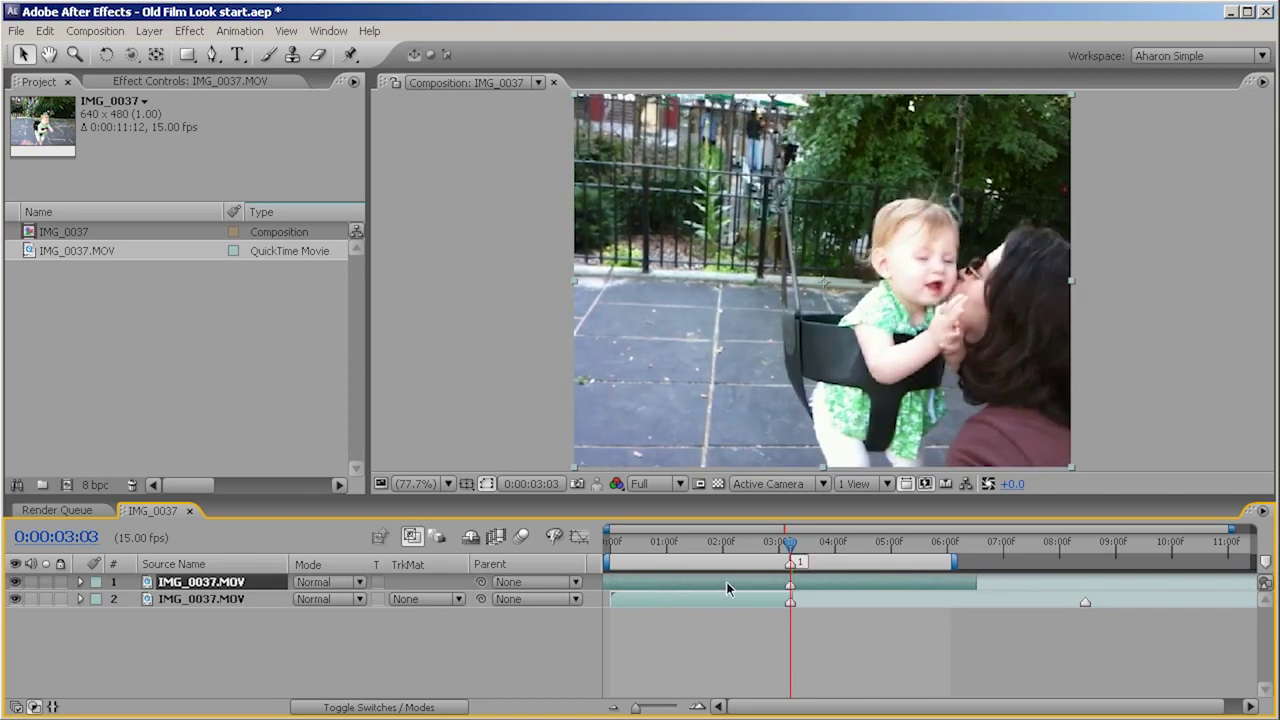
pyautogui.hotkey('alt', '[')
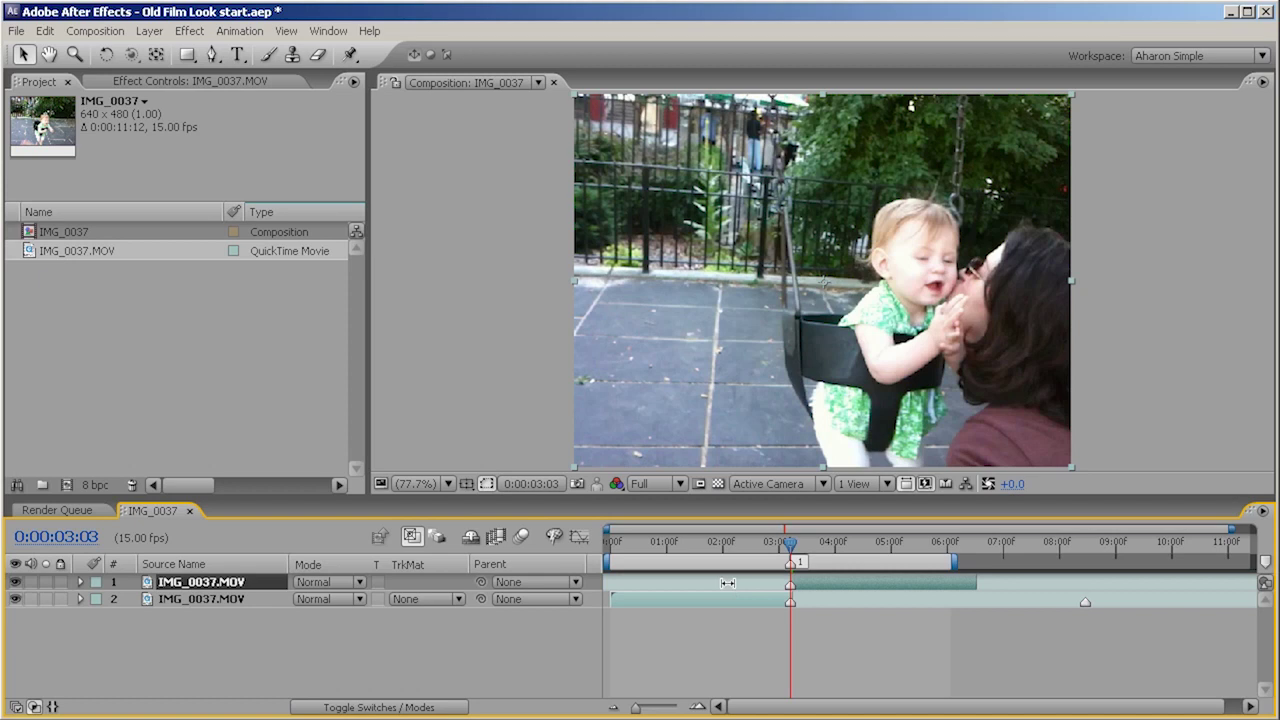
pyautogui.moveTo(797, 553); pyautogui.dragTo(793, 552)
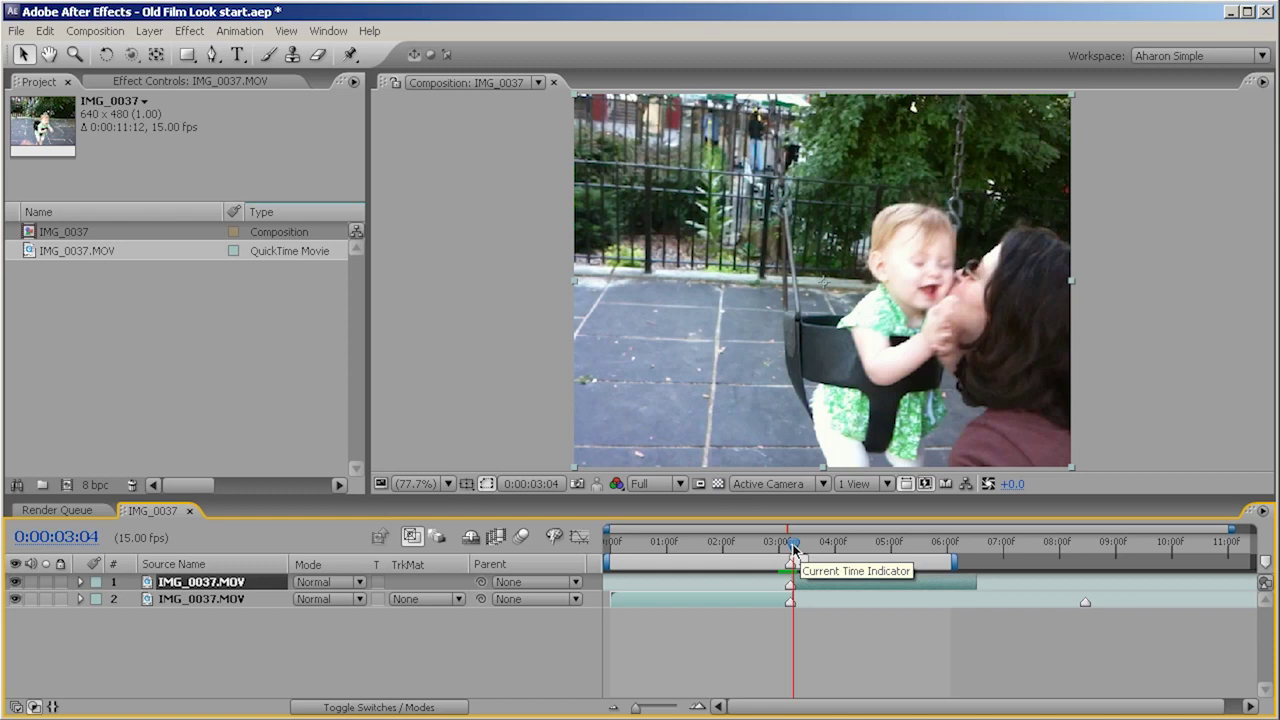
pyautogui.moveTo(793, 548)
pyautogui.mouseDown()
pyautogui.moveTo(817, 549)
pyautogui.moveTo(776, 546)
pyautogui.moveTo(793, 549)
pyautogui.mouseUp()
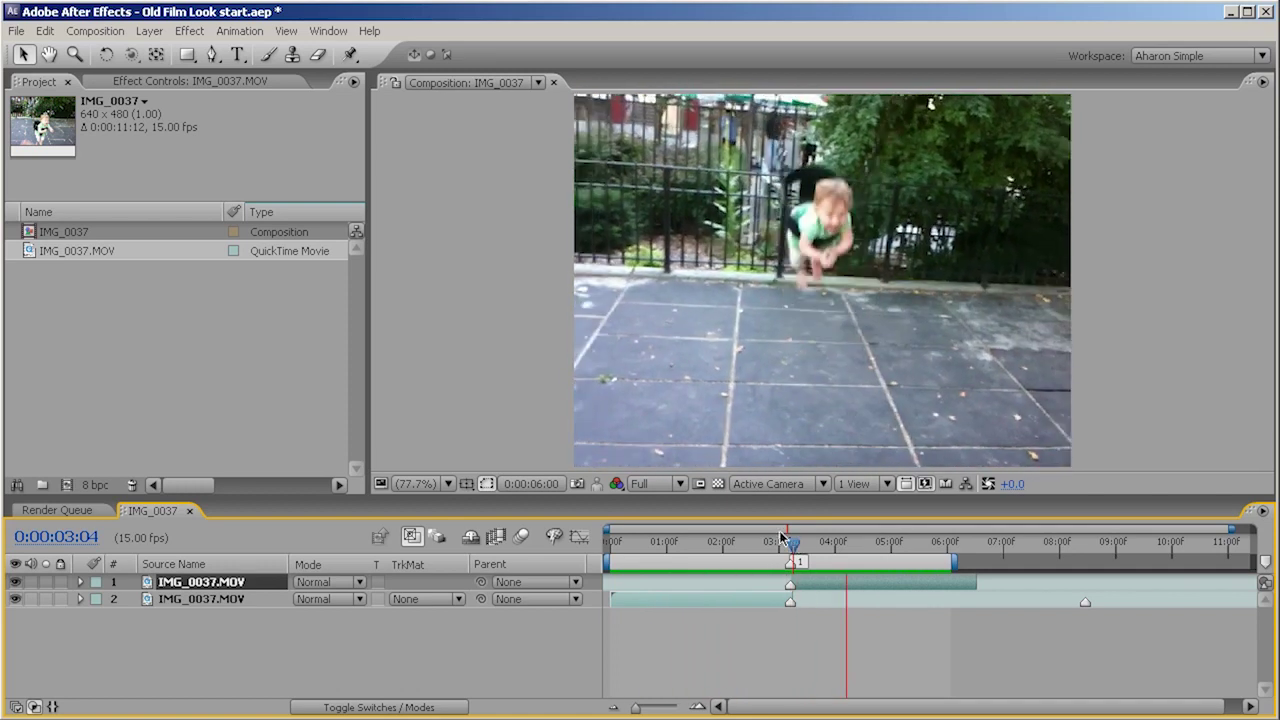
pyautogui.press('space')
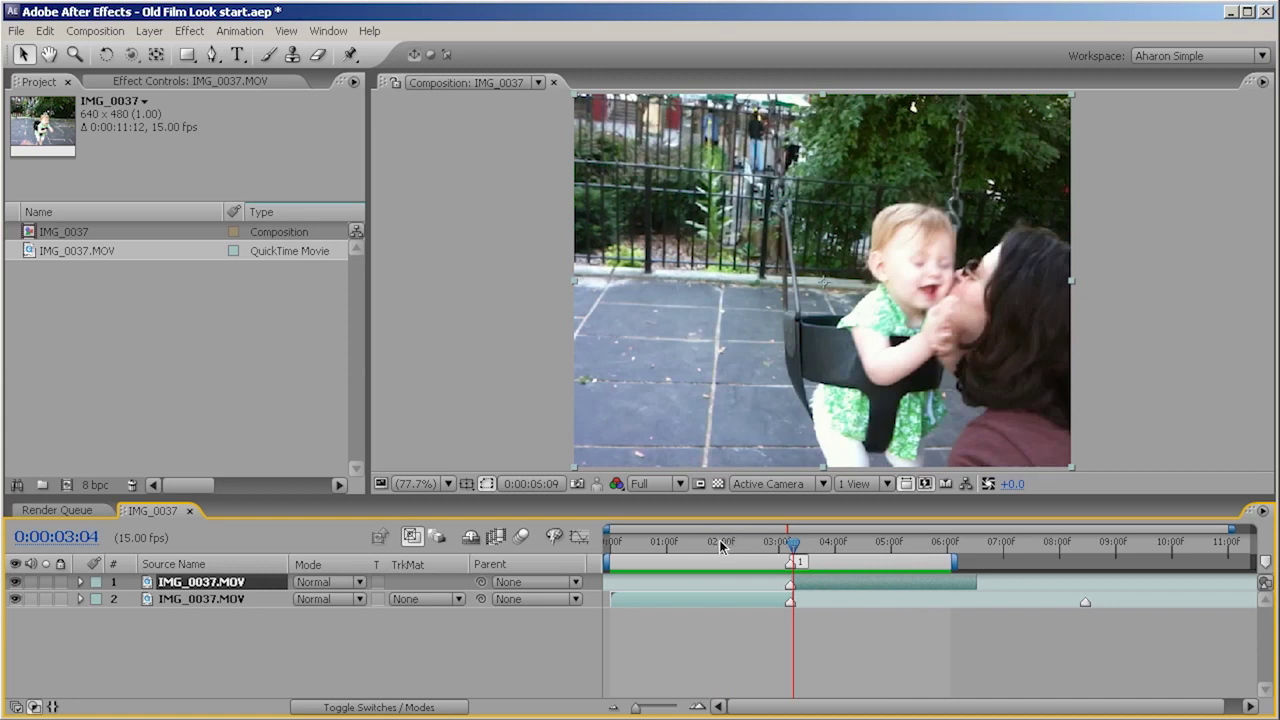
# Step: Return to the first frame and add a black solid layer at composition size, 640 x 480 pixels
pyautogui.click(664, 543)
pyautogui.click(608, 543)
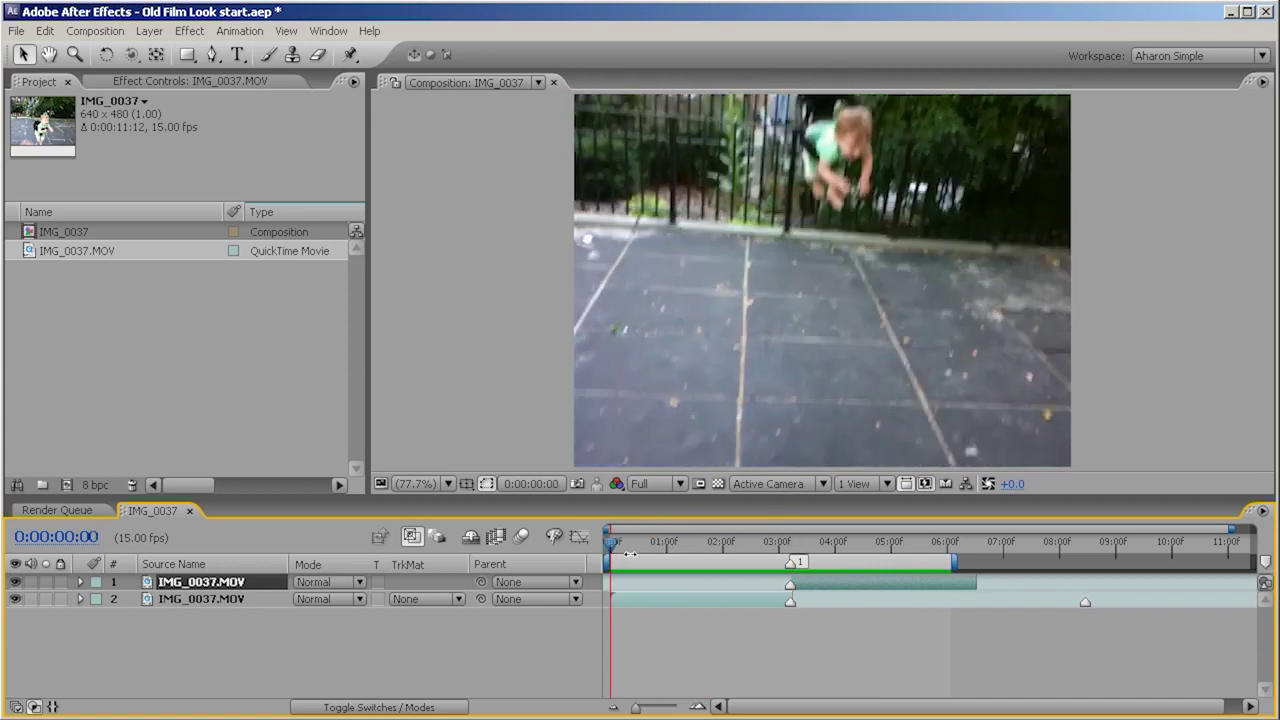
pyautogui.click(768, 545)
pyautogui.moveTo(768, 550); pyautogui.dragTo(596, 552)
pyautogui.click(150, 31)
pyautogui.moveTo(291, 55)
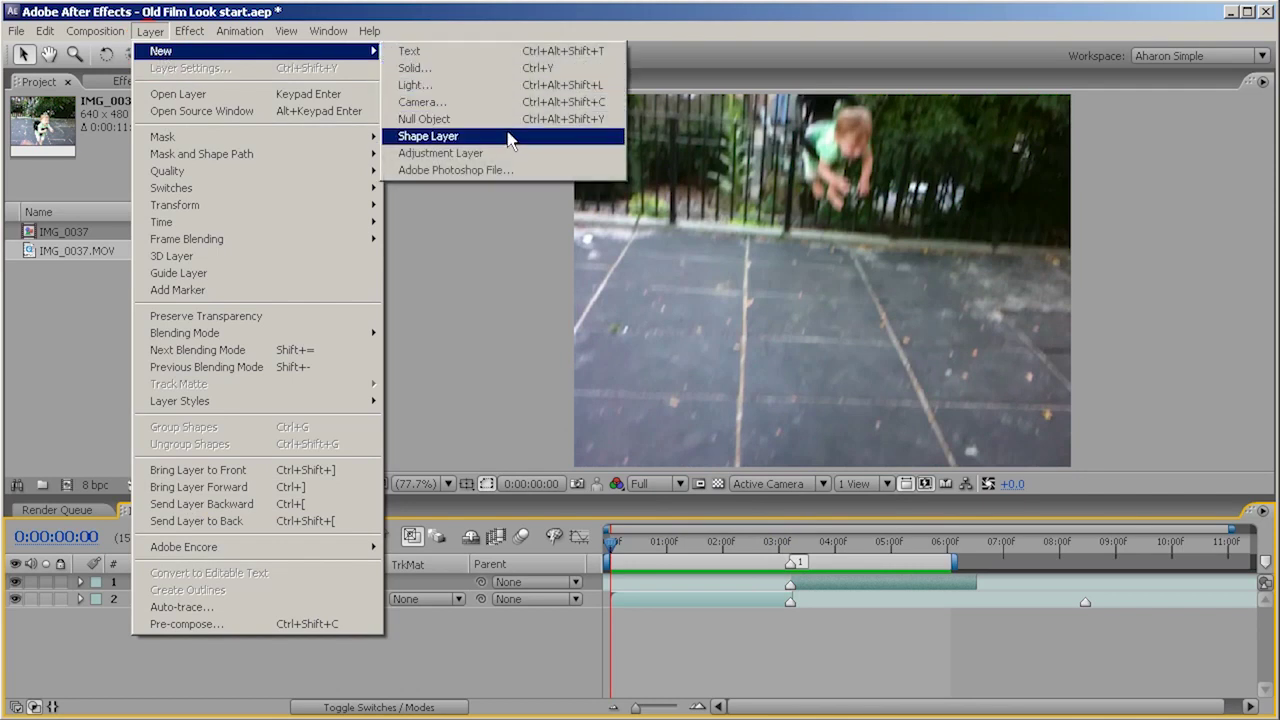
pyautogui.click(495, 70)
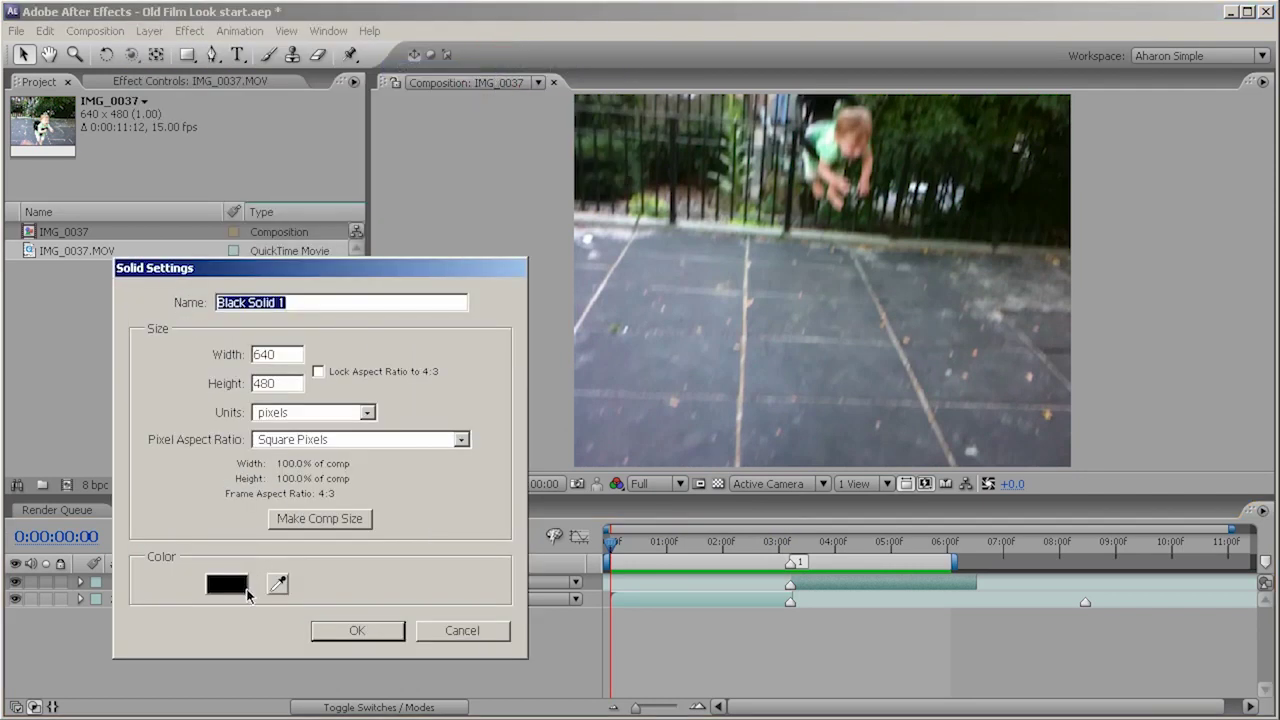
pyautogui.click(302, 528)
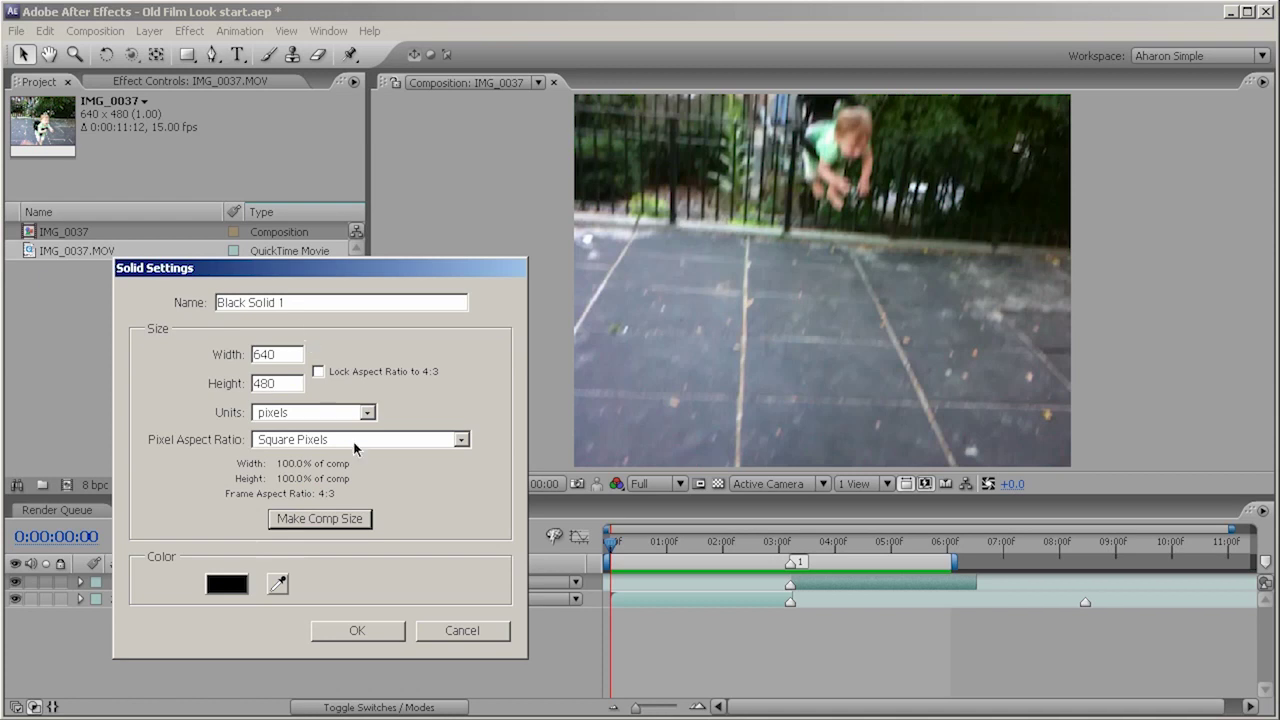
pyautogui.click(357, 630)
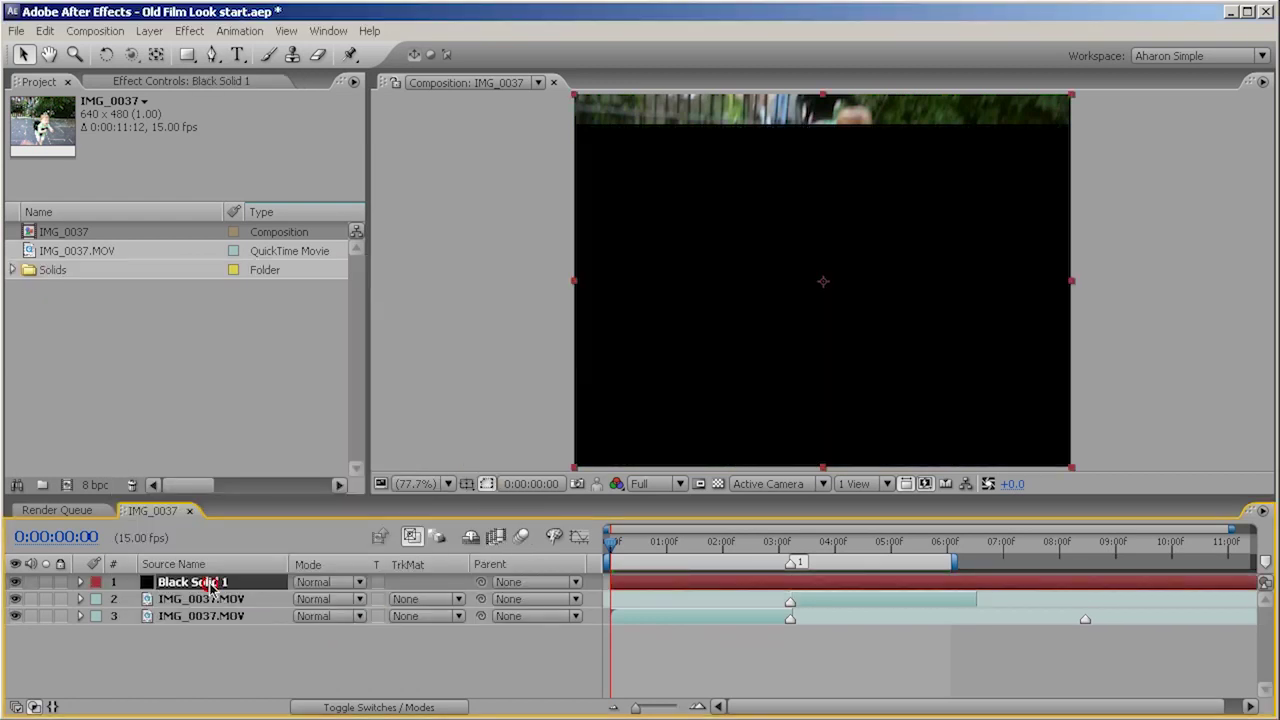
# Step: Rename the black solid layer as Leeks Left
pyautogui.press('Return')
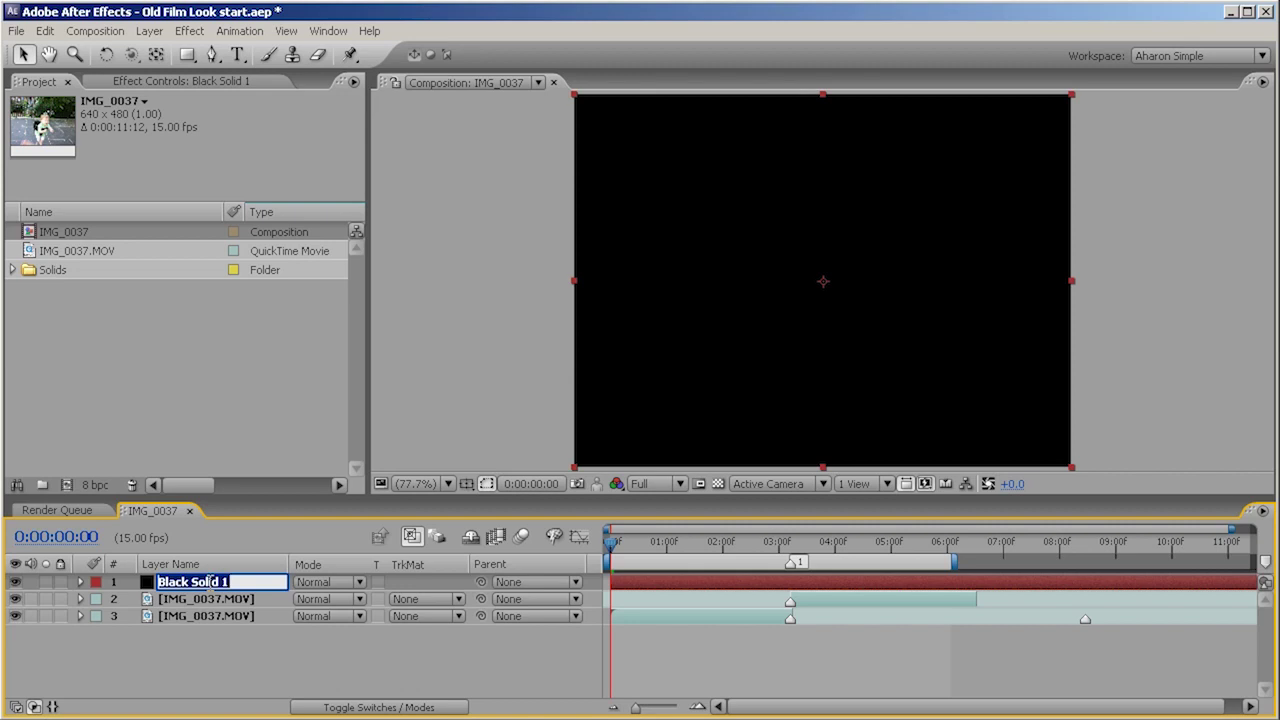
pyautogui.write('Leeks Left')
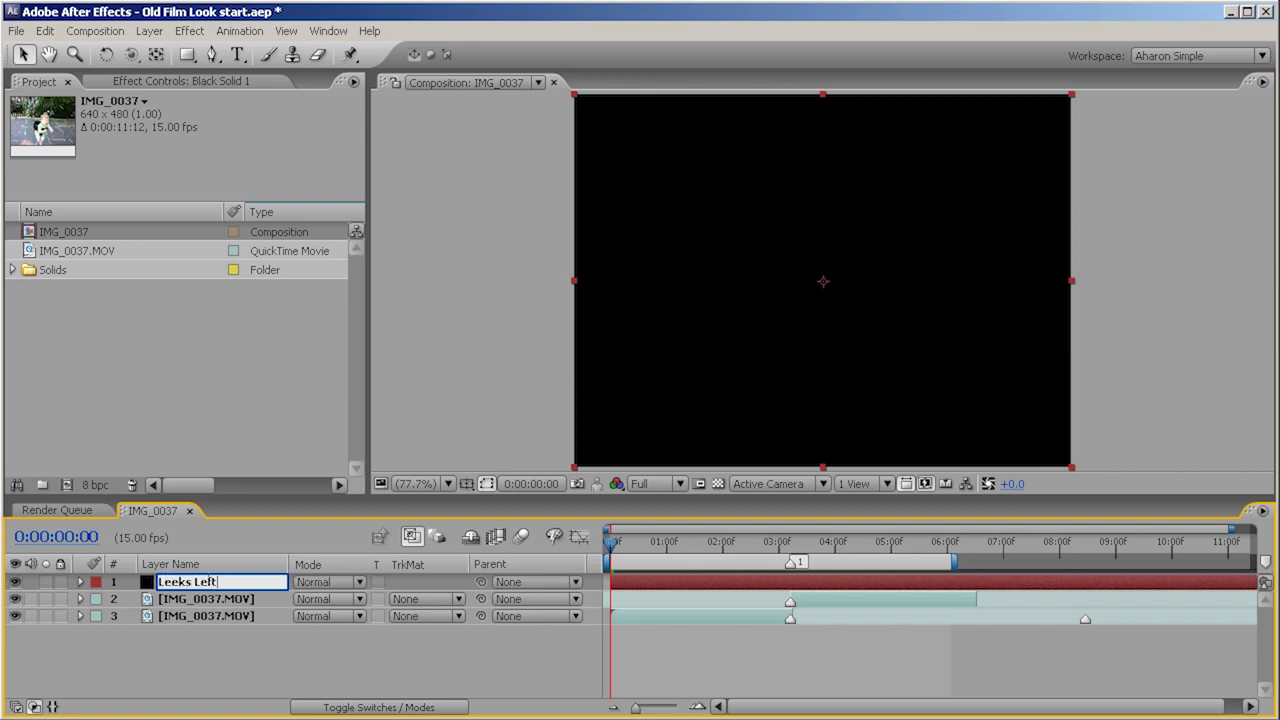
pyautogui.press('Return')
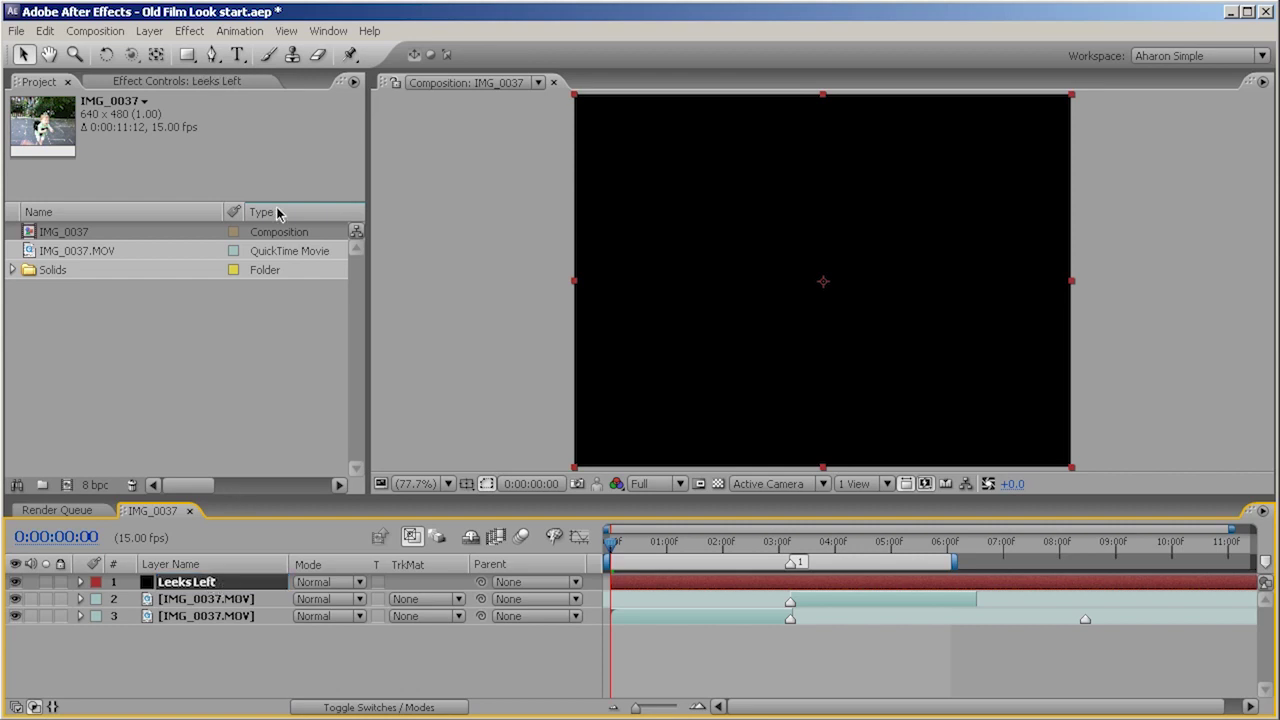
# Step: Apply the Trapcode Particular effect to Leeks Left, go to 0:00:01:13, and set the layer's blending mode to Add
pyautogui.click(189, 31)
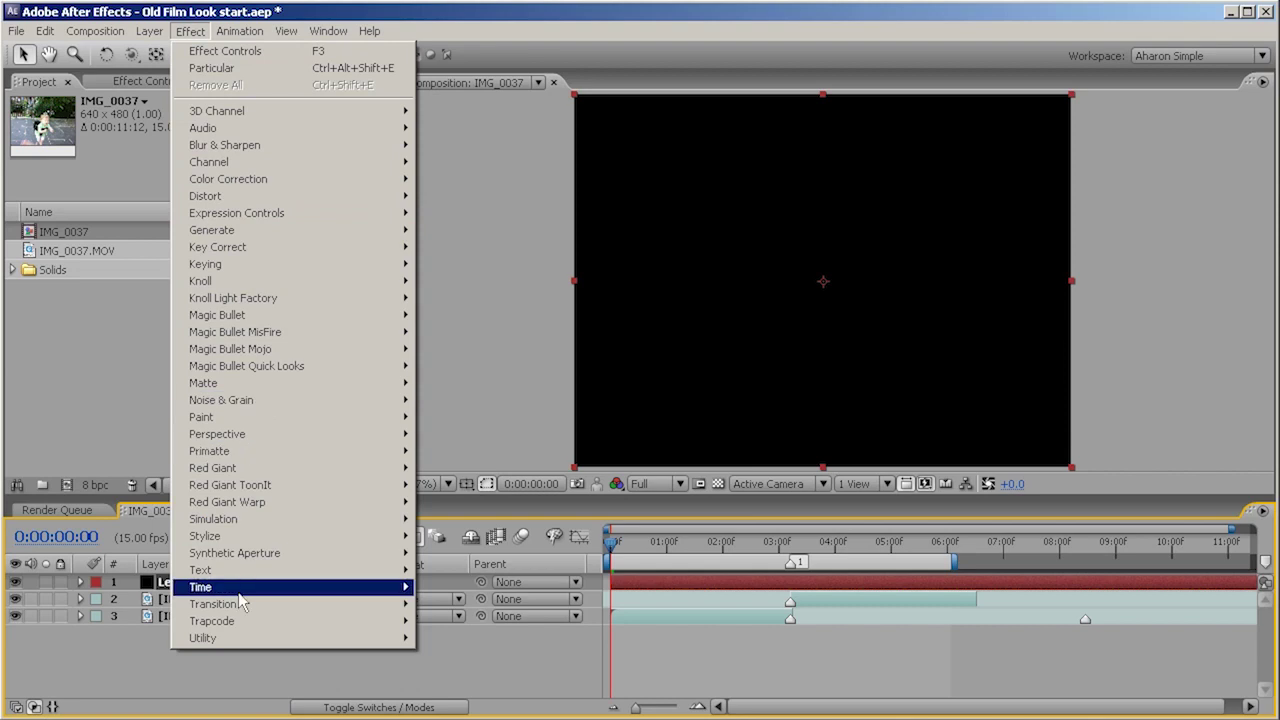
pyautogui.moveTo(243, 620)
pyautogui.click(450, 705)
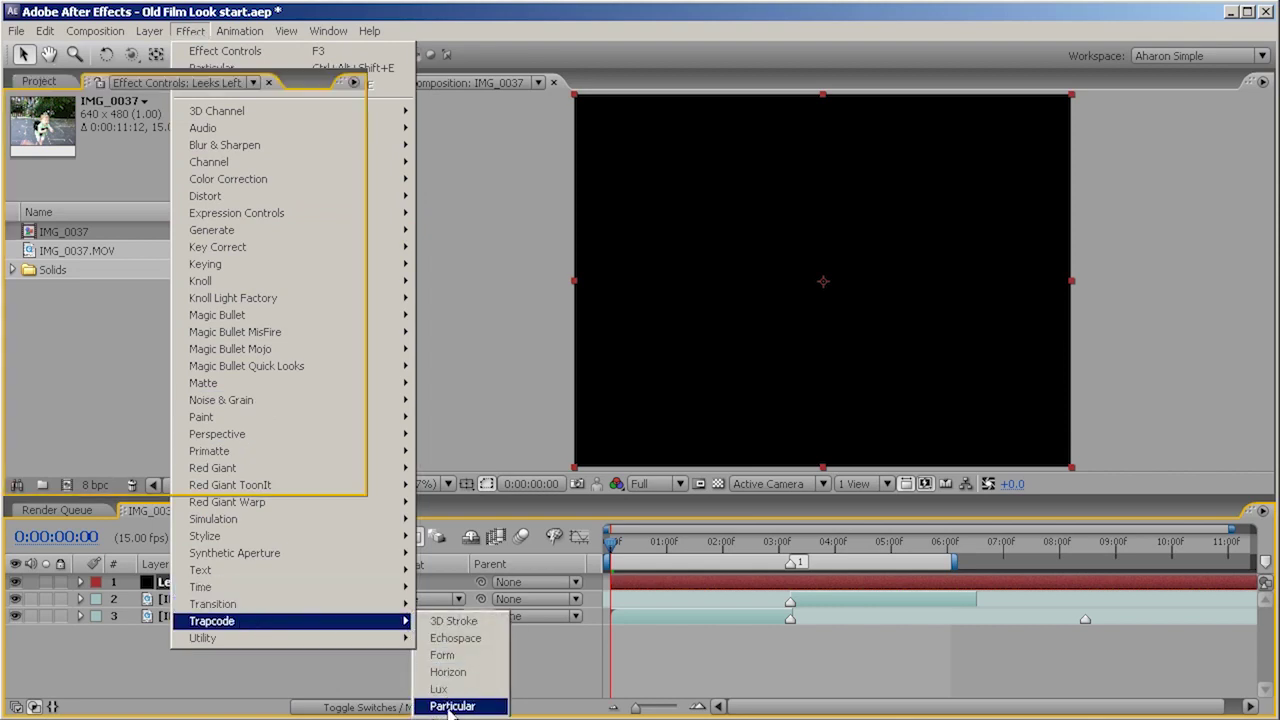
pyautogui.moveTo(618, 541); pyautogui.dragTo(714, 541)
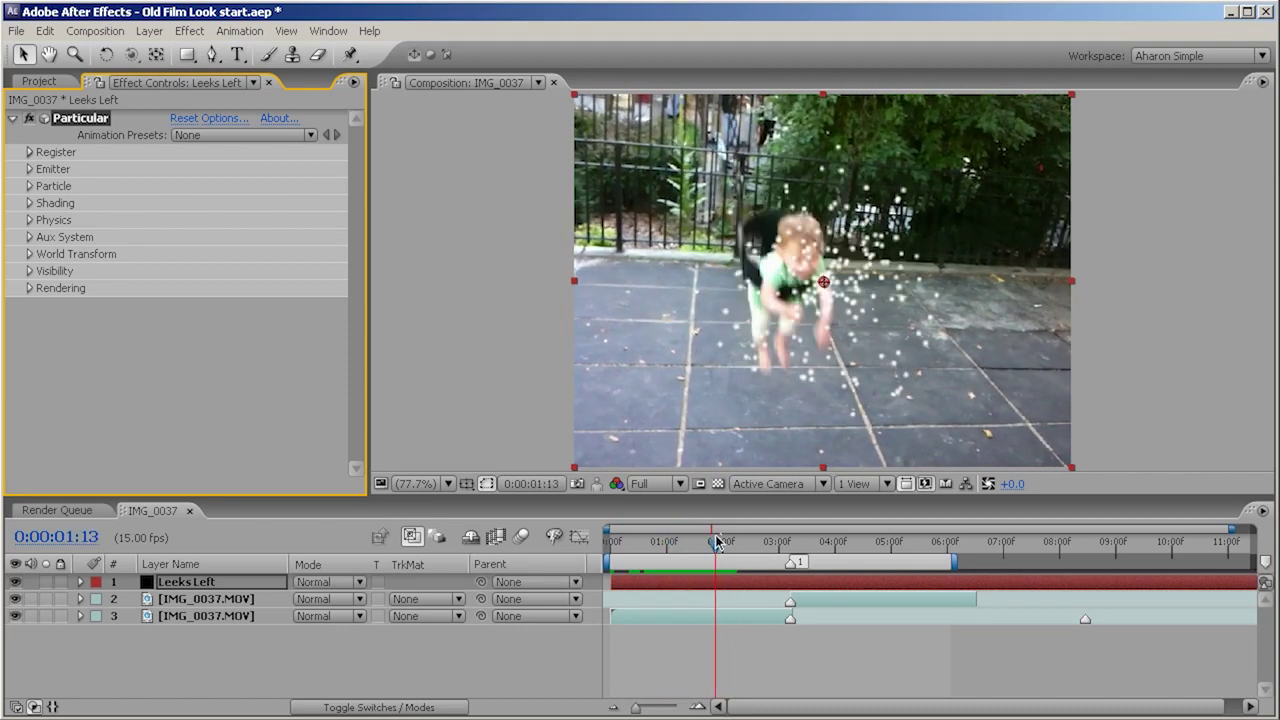
pyautogui.click(340, 581)
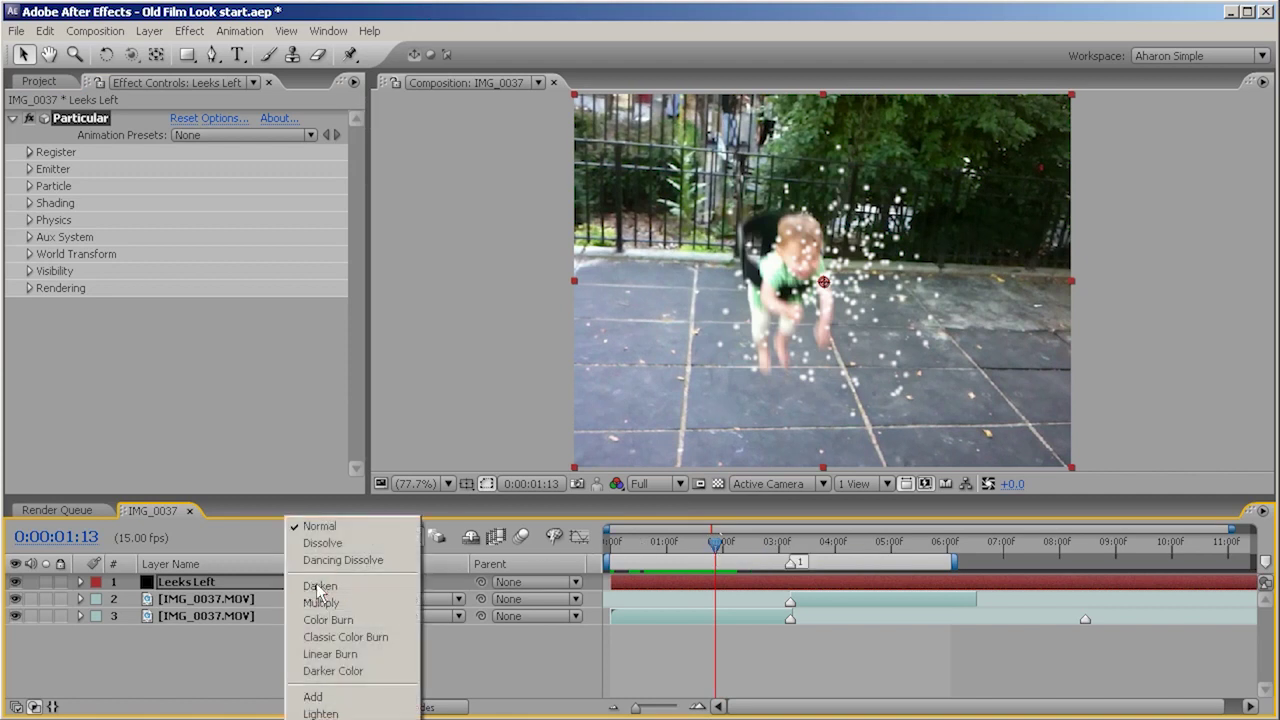
pyautogui.click(343, 697)
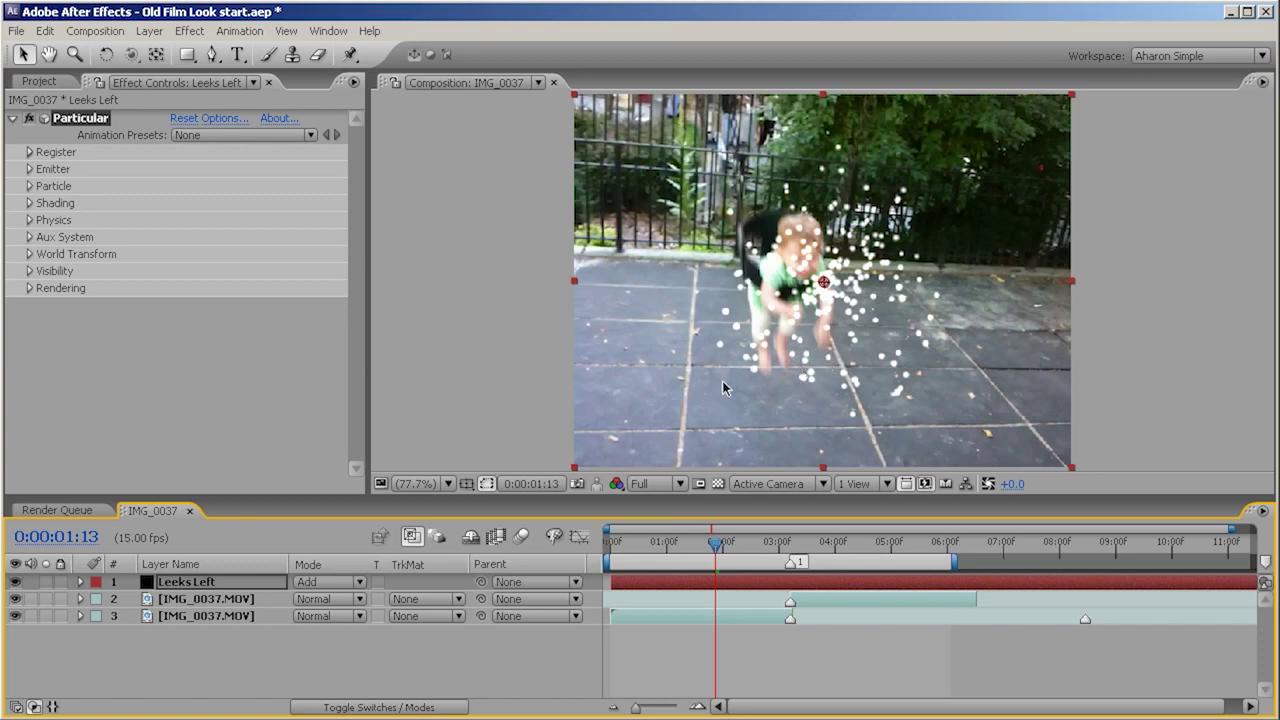
# Step: Set Particular's emitter rate to 65 particles per second
pyautogui.click(29, 169)
pyautogui.click(180, 135)
pyautogui.write('65')
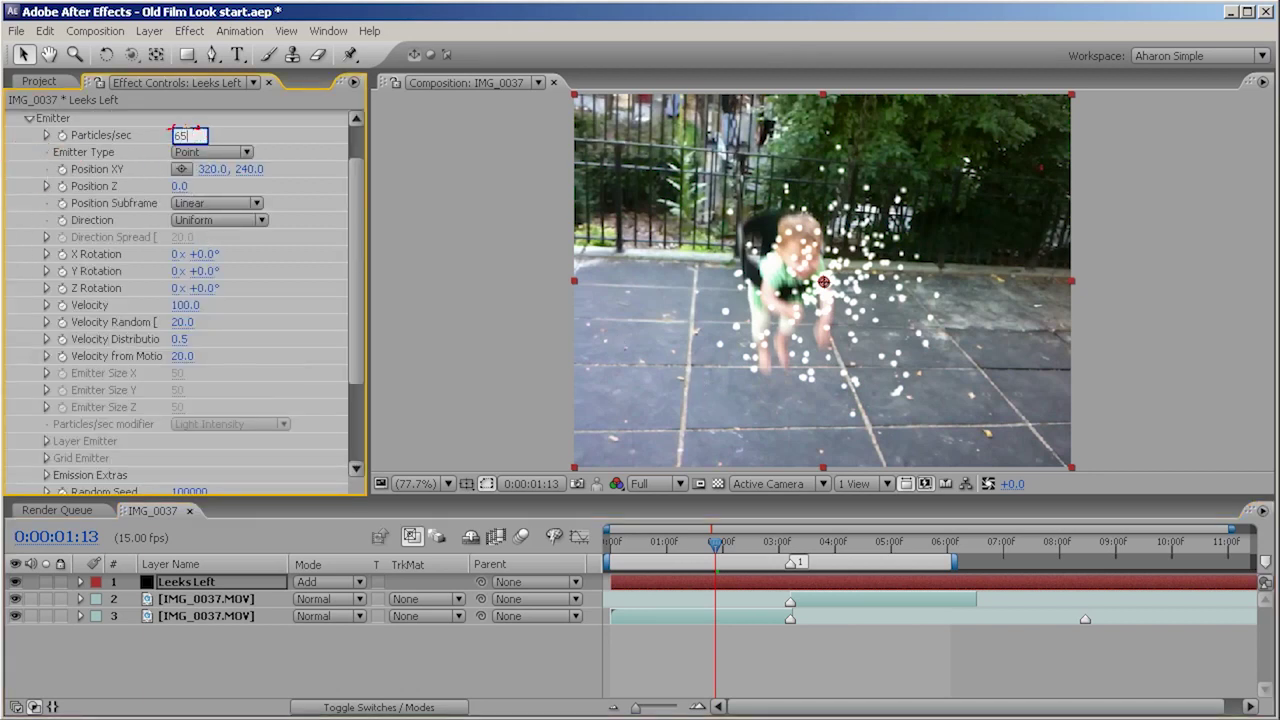
pyautogui.press('Return')
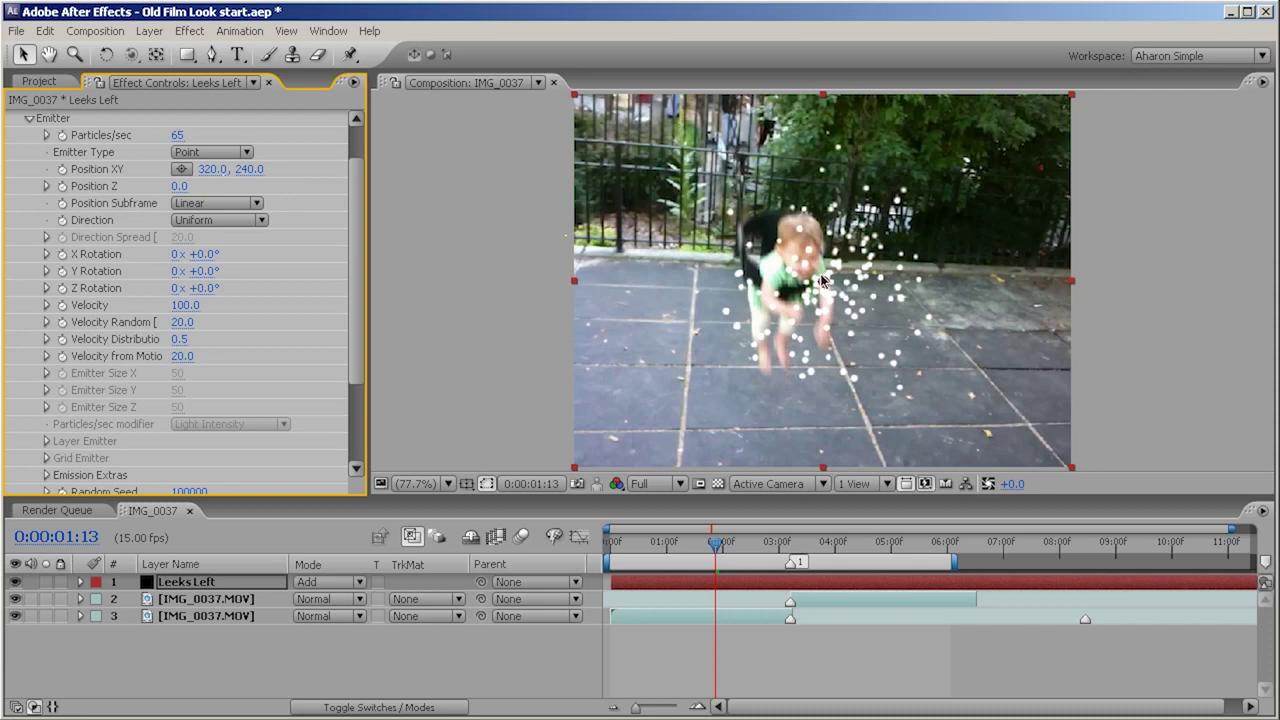
# Step: Move the particle emitter to the frame's left edge with an X position of 0, and check it at 0:00:01:07
pyautogui.moveTo(820, 280); pyautogui.dragTo(574, 282)
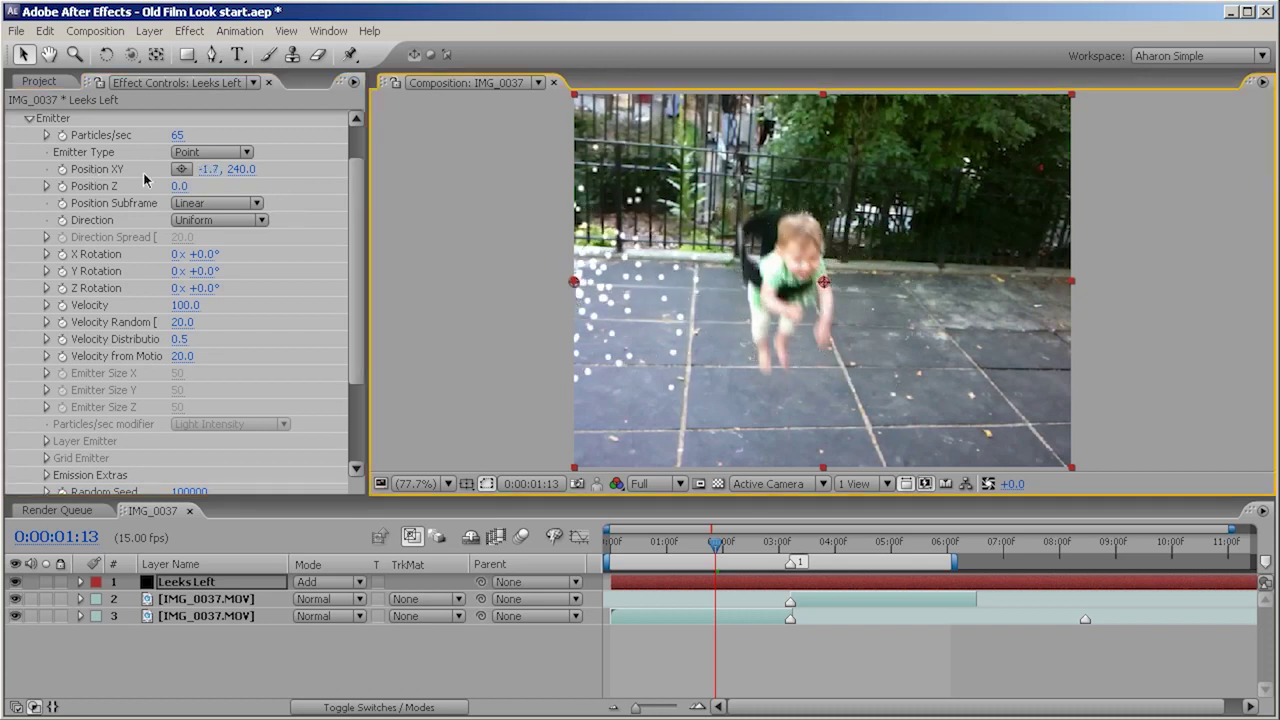
pyautogui.click(208, 169)
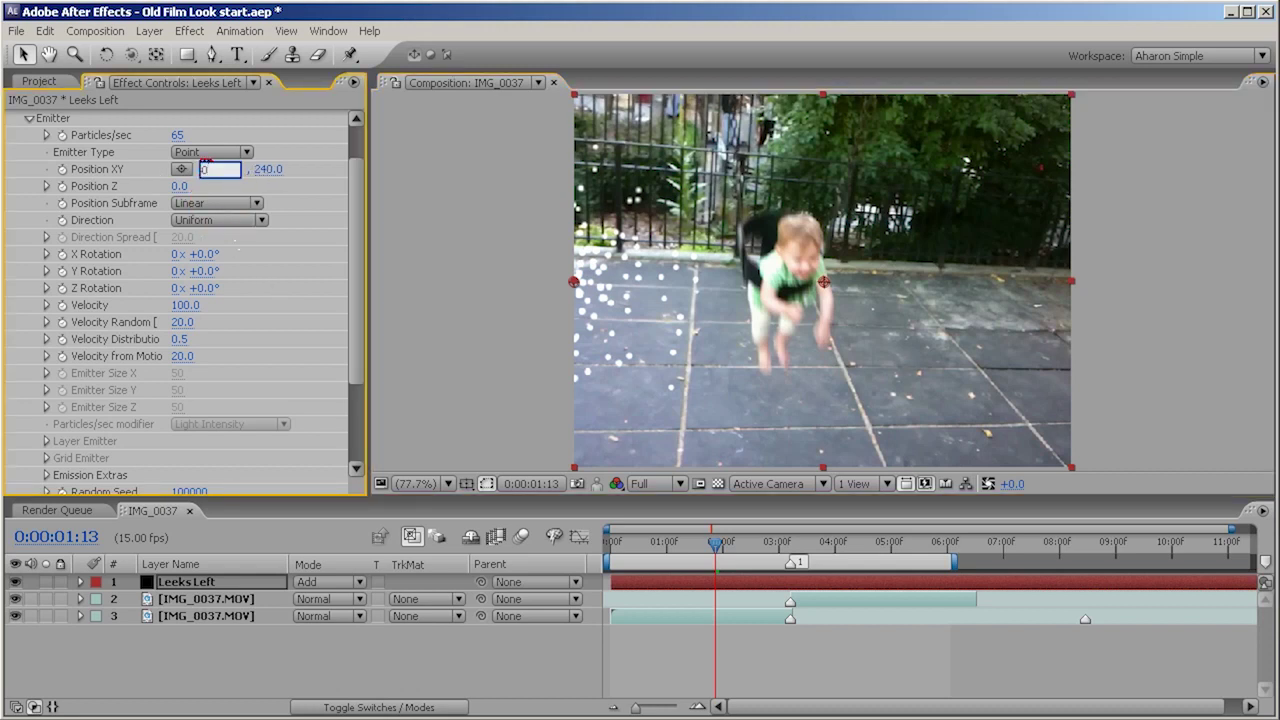
pyautogui.press('Return')
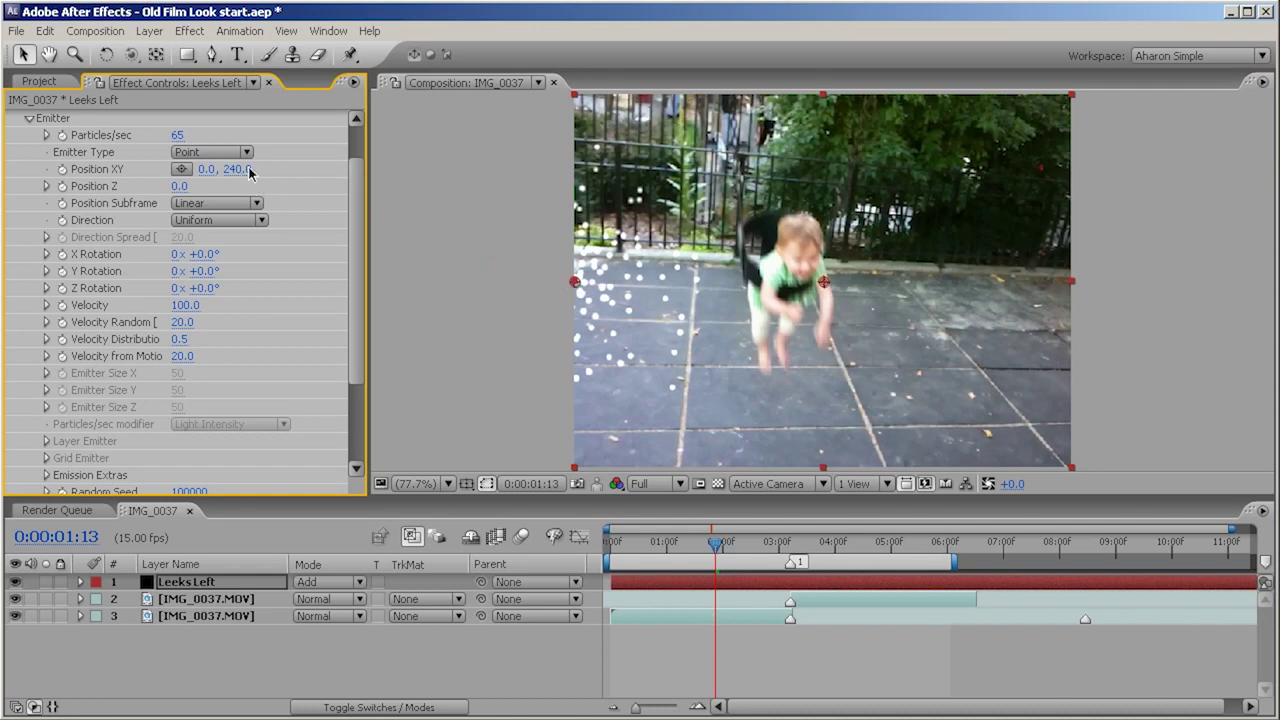
pyautogui.moveTo(722, 548); pyautogui.dragTo(692, 543)
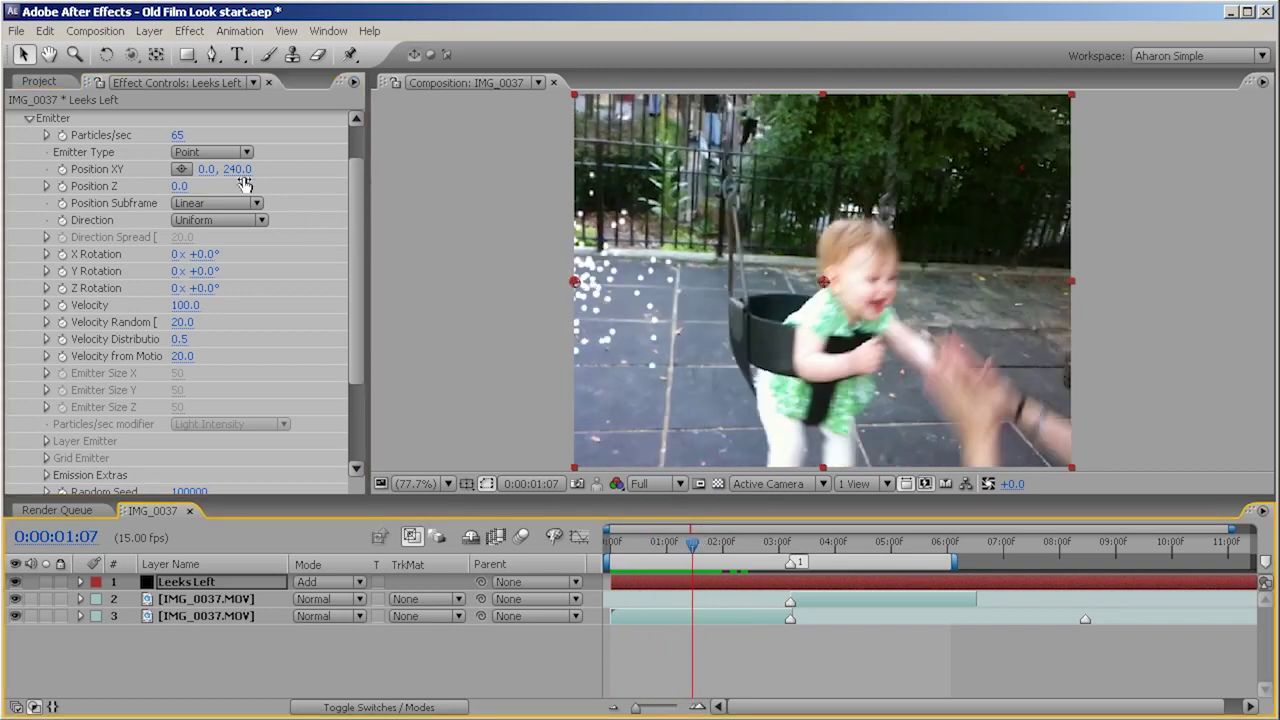
# Step: Change Particular's emitter type to Box and check the particles at 0:00:01:01
pyautogui.click(214, 153)
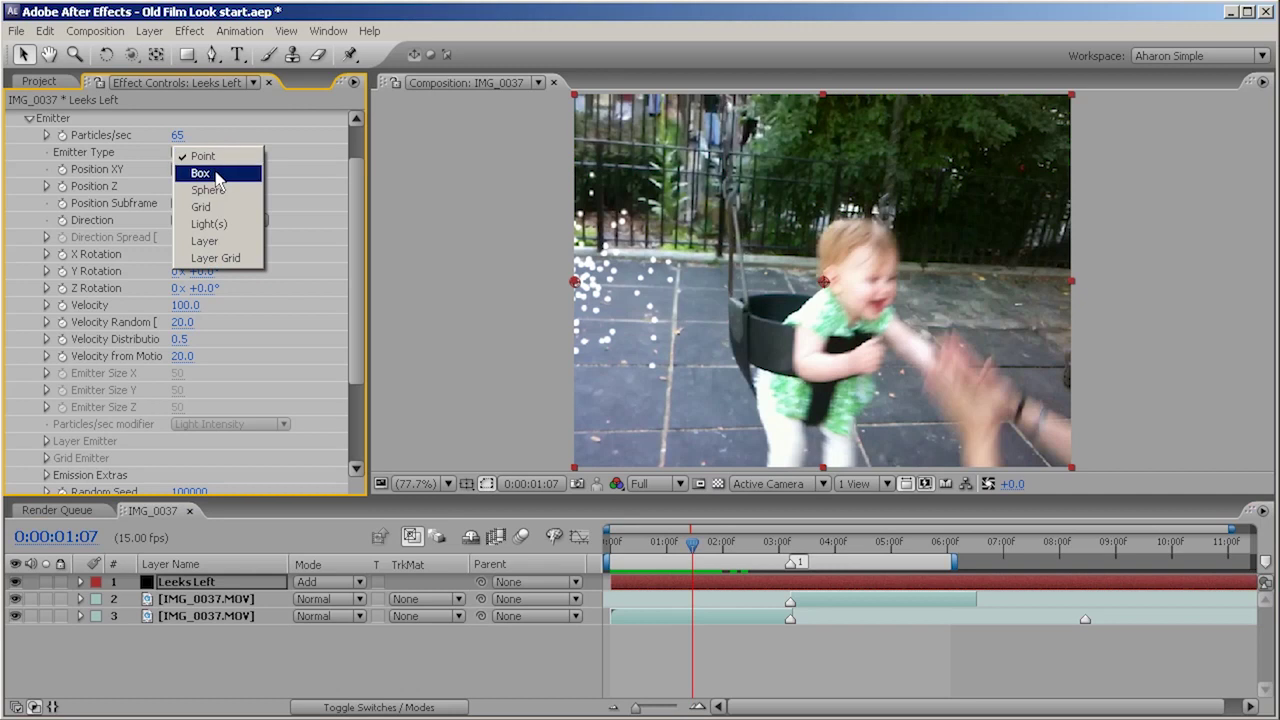
pyautogui.click(218, 175)
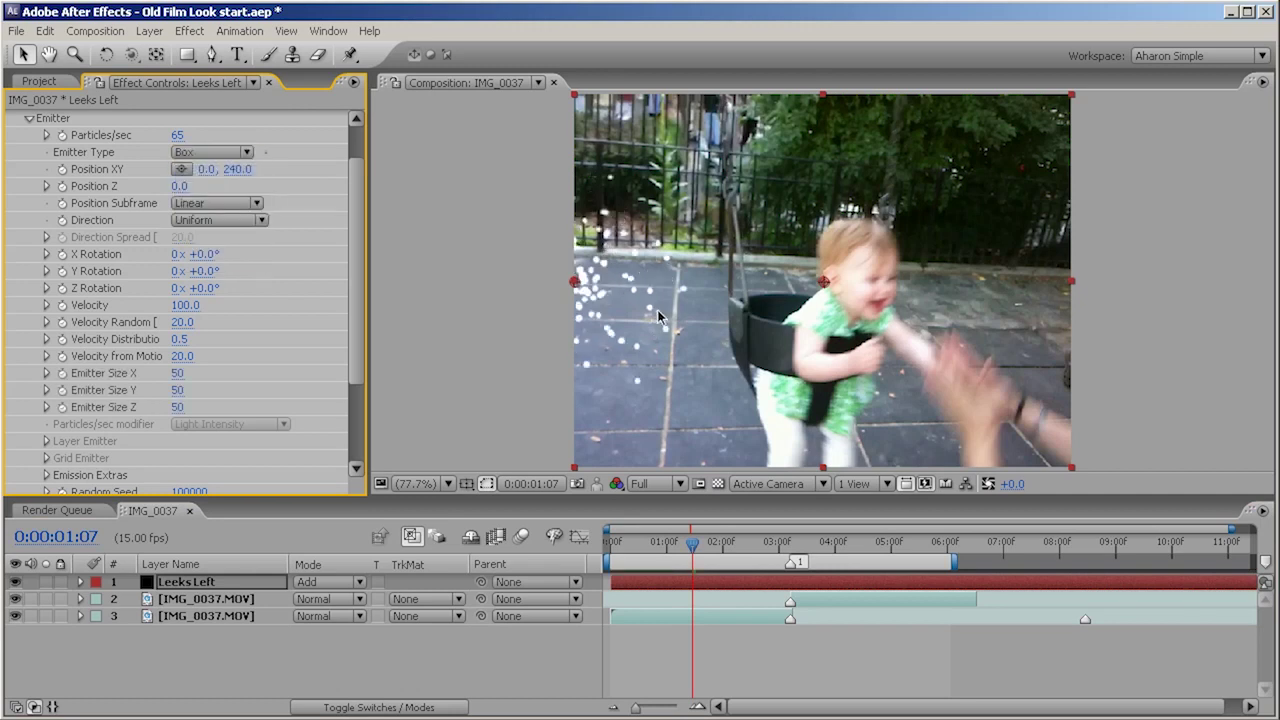
pyautogui.moveTo(665, 543)
pyautogui.mouseDown()
pyautogui.moveTo(634, 543)
pyautogui.moveTo(670, 537)
pyautogui.mouseUp()
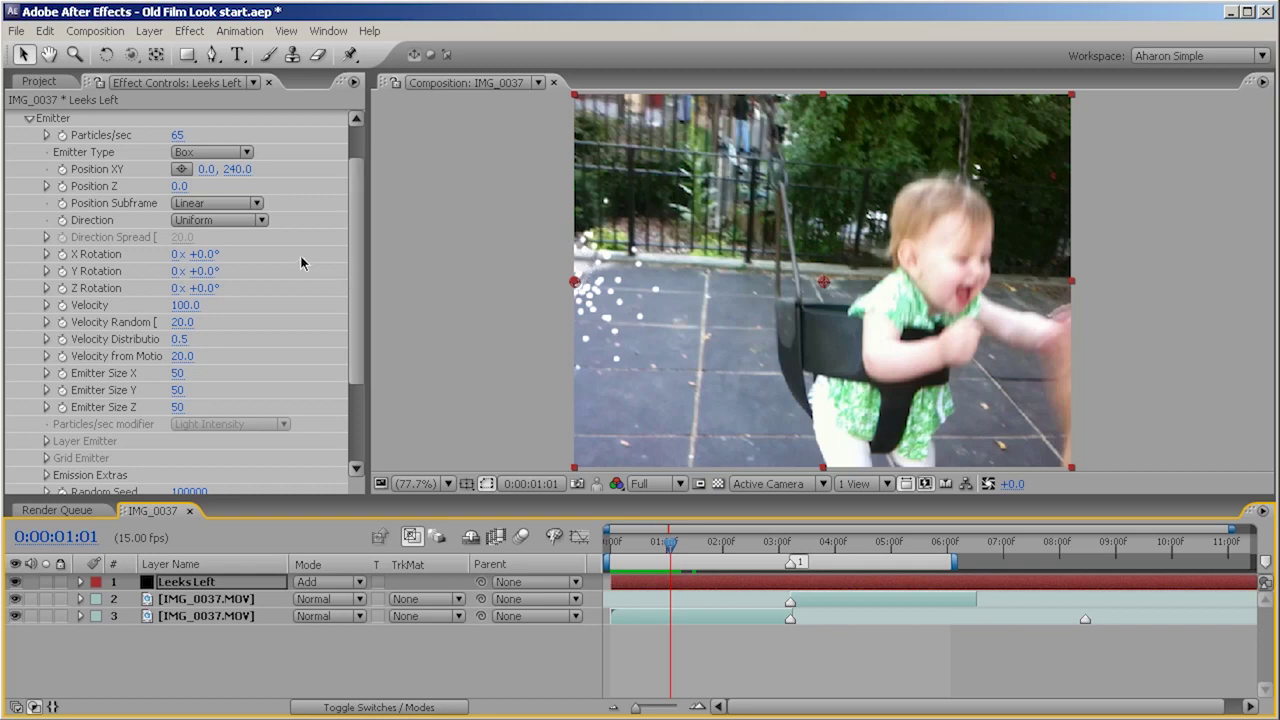
# Step: Set the emitter velocity to 1 and preview the nearly still particles
pyautogui.click(196, 308)
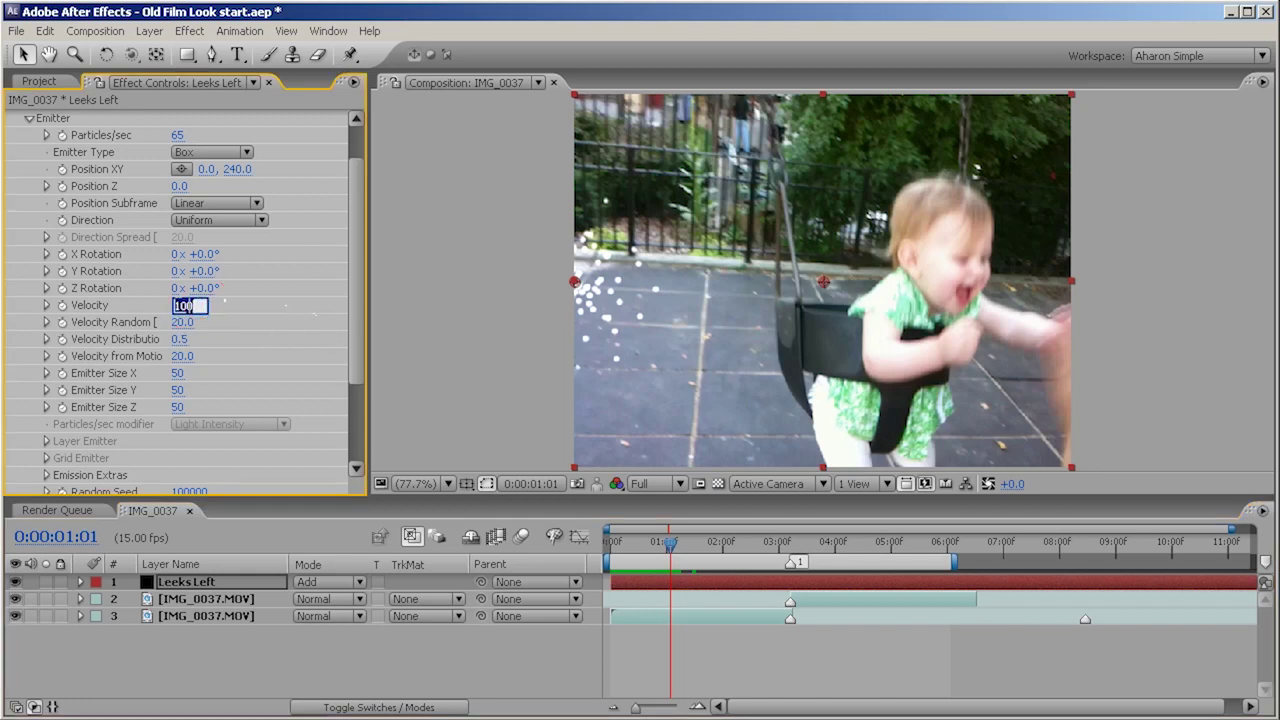
pyautogui.write('1')
pyautogui.press('Return')
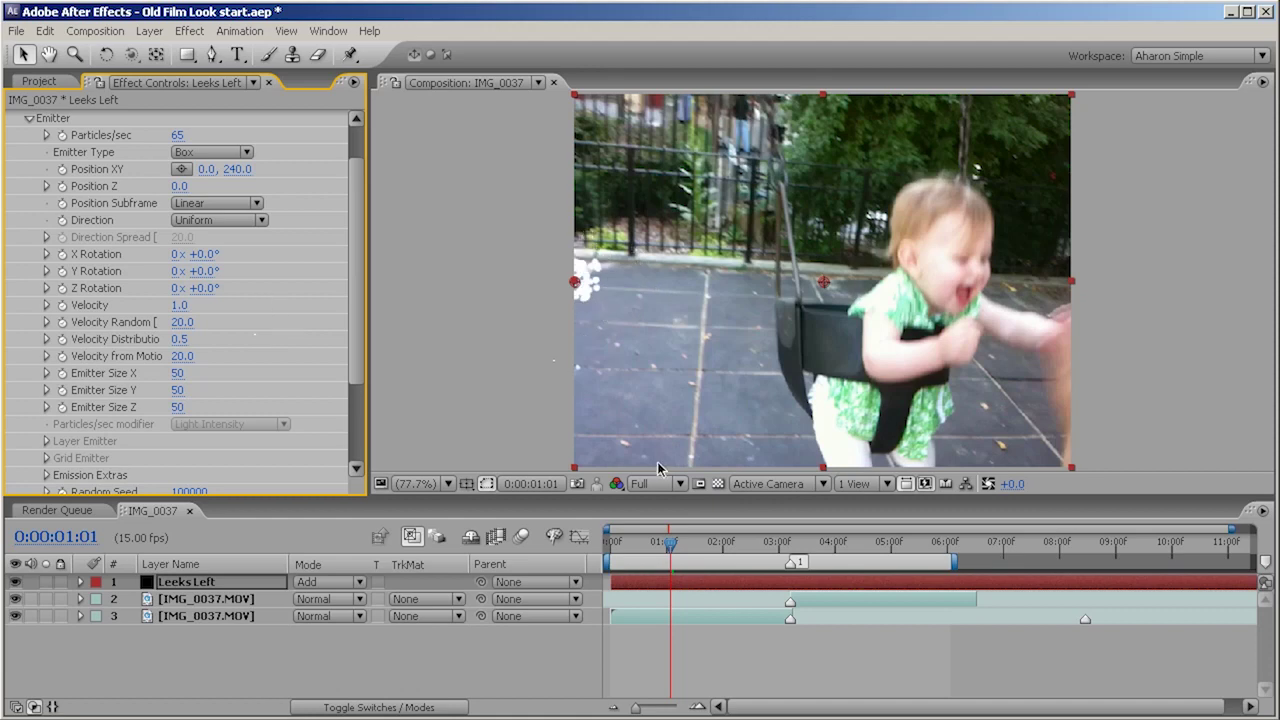
pyautogui.press('KP_0')
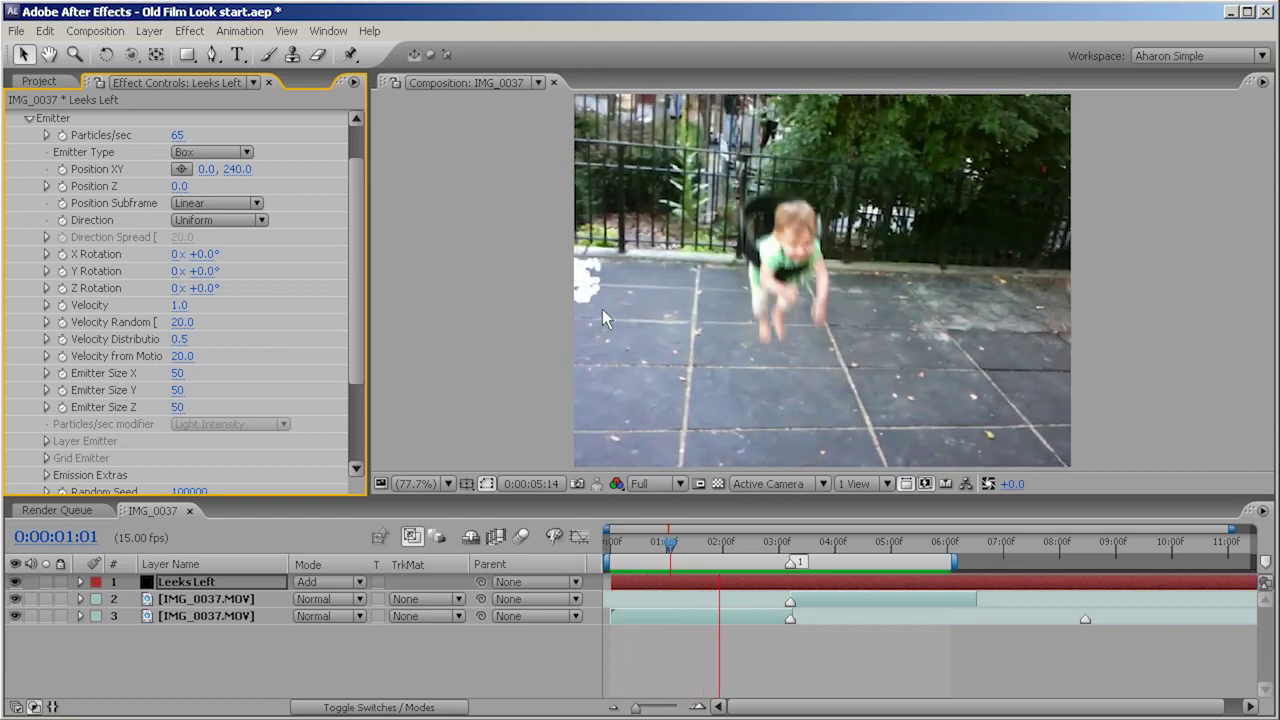
pyautogui.click(602, 309)
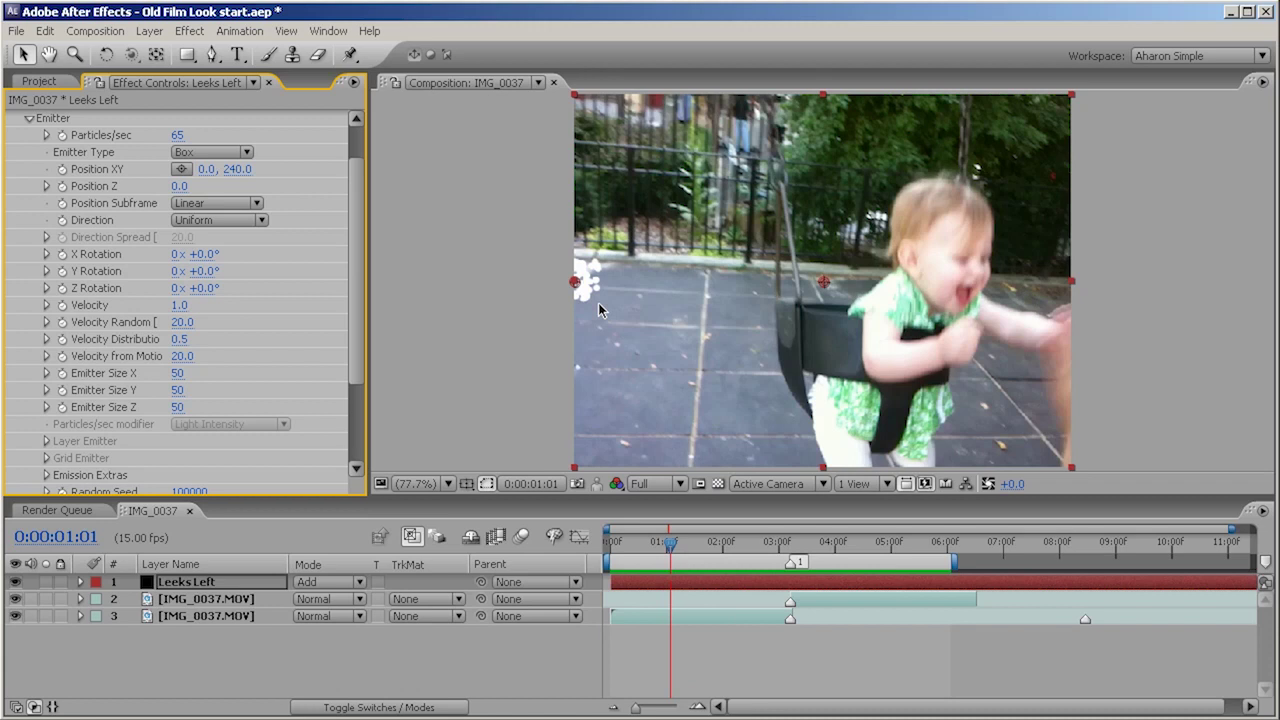
# Step: Set the emitter size to 1 in X, 480 in Y and 0 in Z, and check the result up to 0:00:03:00
pyautogui.click(180, 374)
pyautogui.write('1')
pyautogui.press('Return')
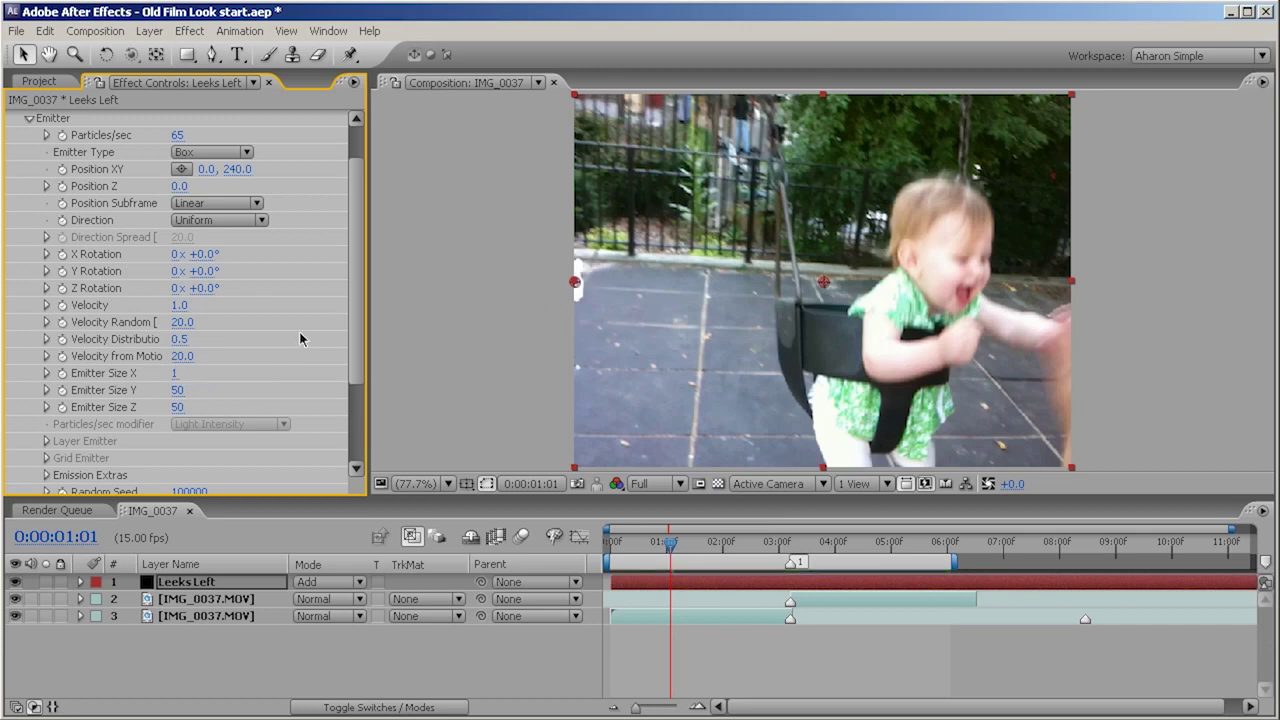
pyautogui.click(177, 390)
pyautogui.write('480')
pyautogui.press('Return')
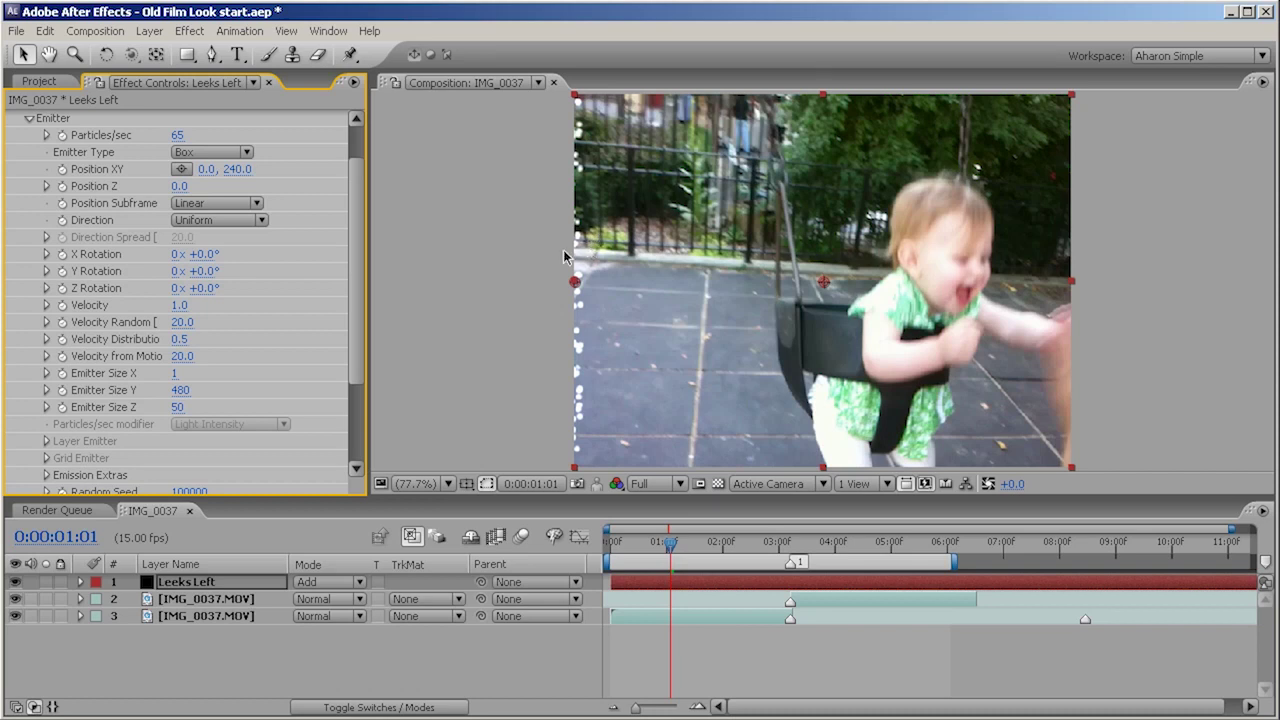
pyautogui.click(176, 407)
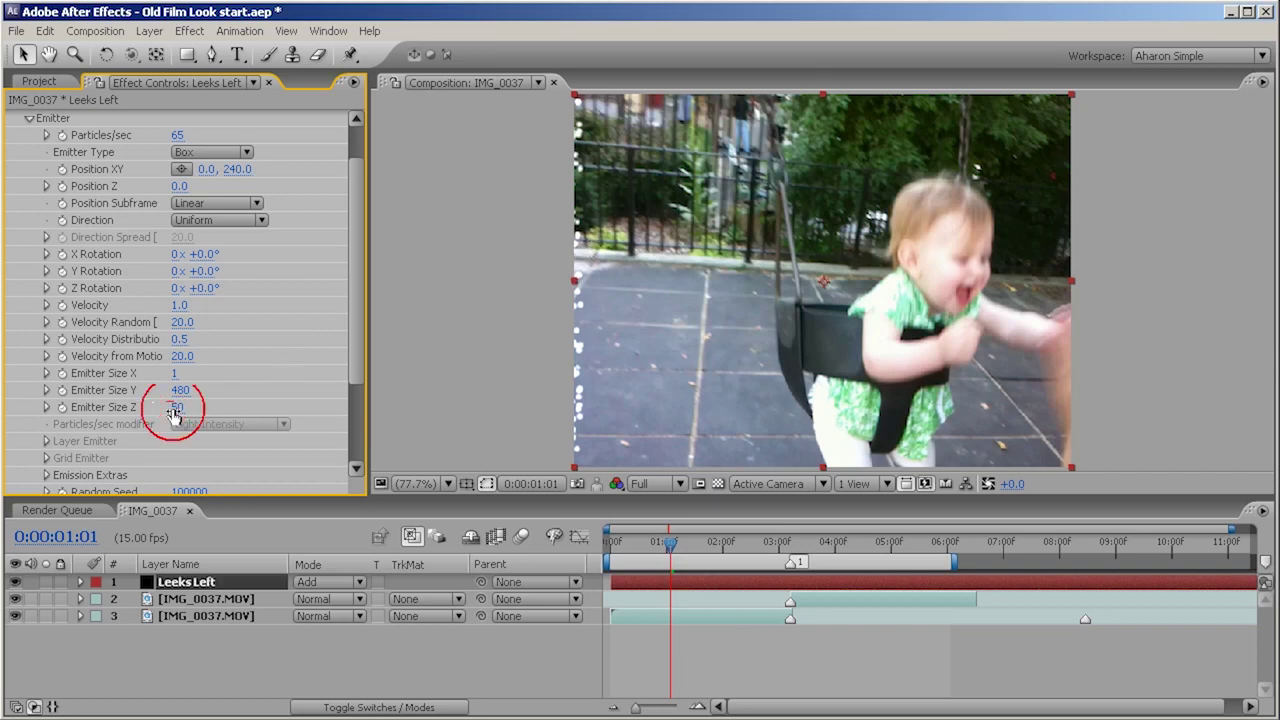
pyautogui.write('0')
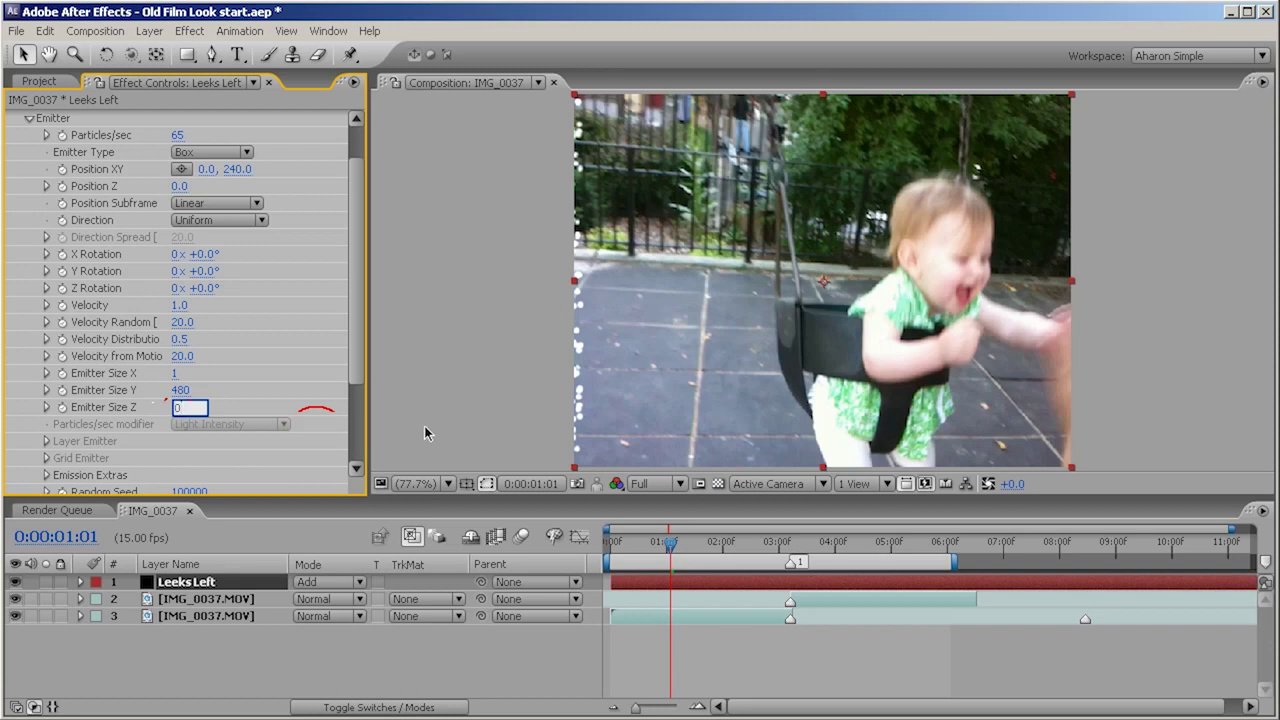
pyautogui.press('Return')
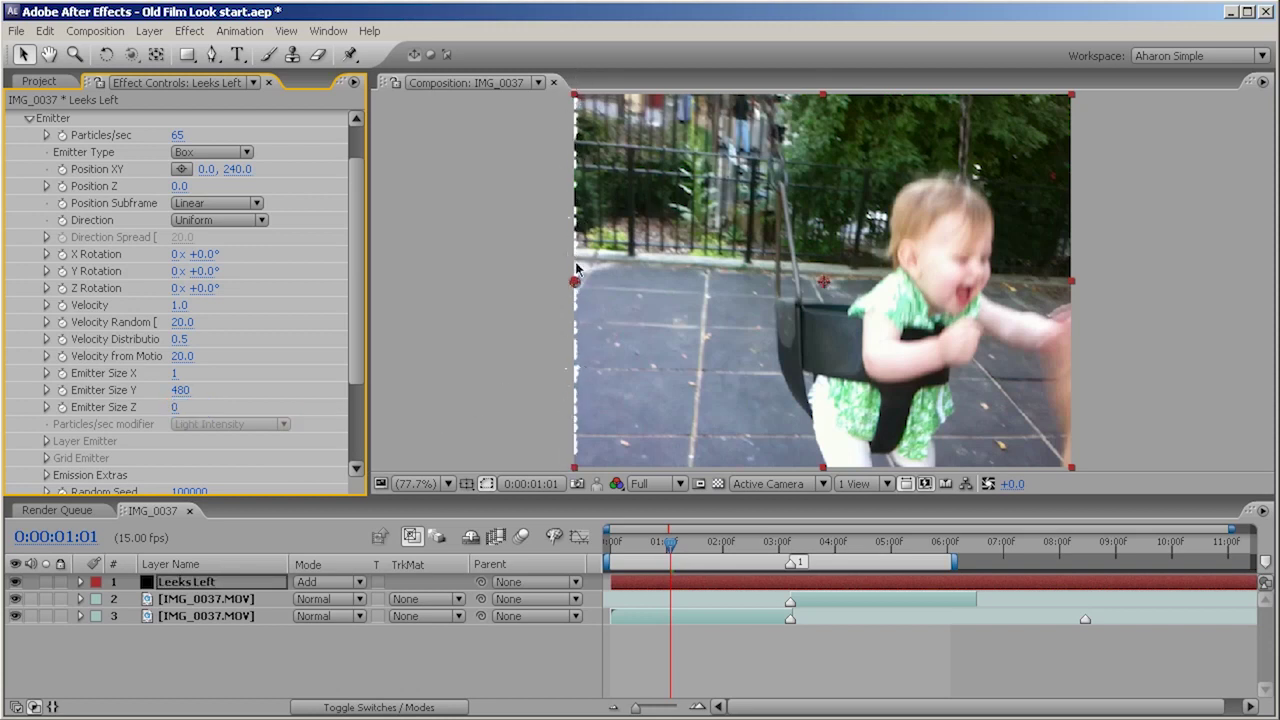
pyautogui.moveTo(668, 545); pyautogui.dragTo(779, 550)
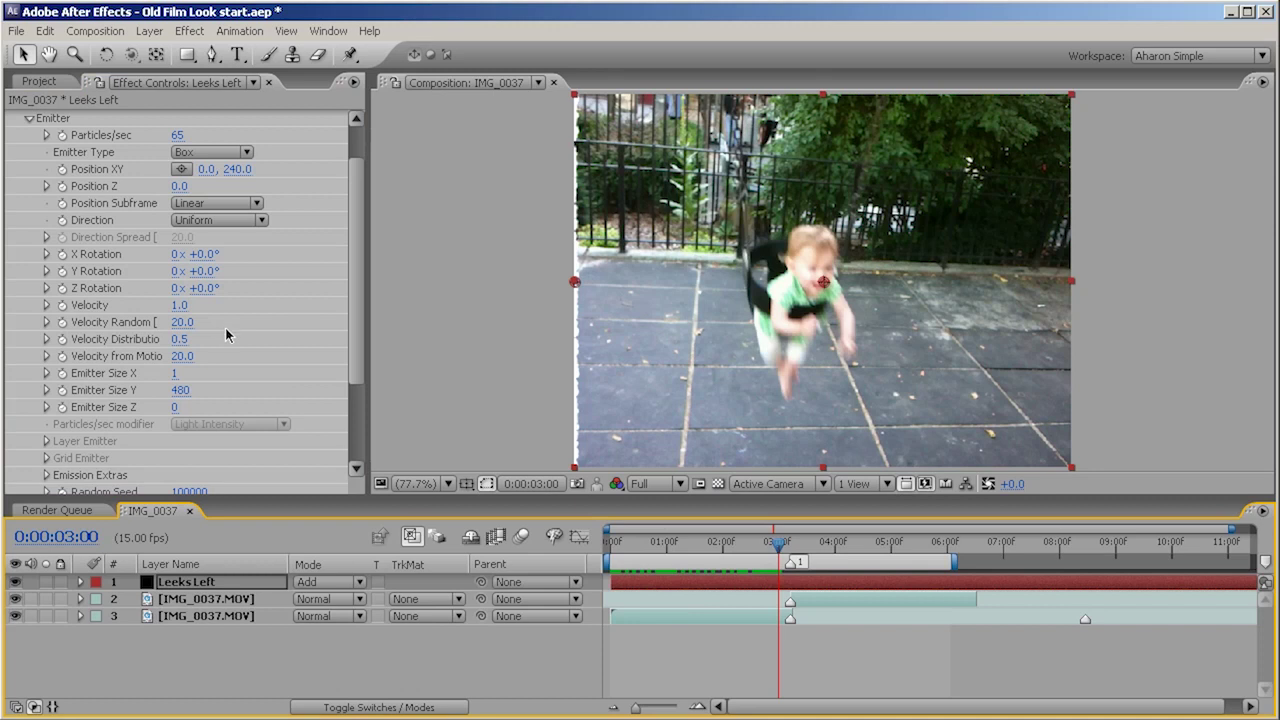
# Step: Set the particle life to 0.1 seconds and scrub the footage to 0:00:01:00
pyautogui.click(30, 119)
pyautogui.click(29, 186)
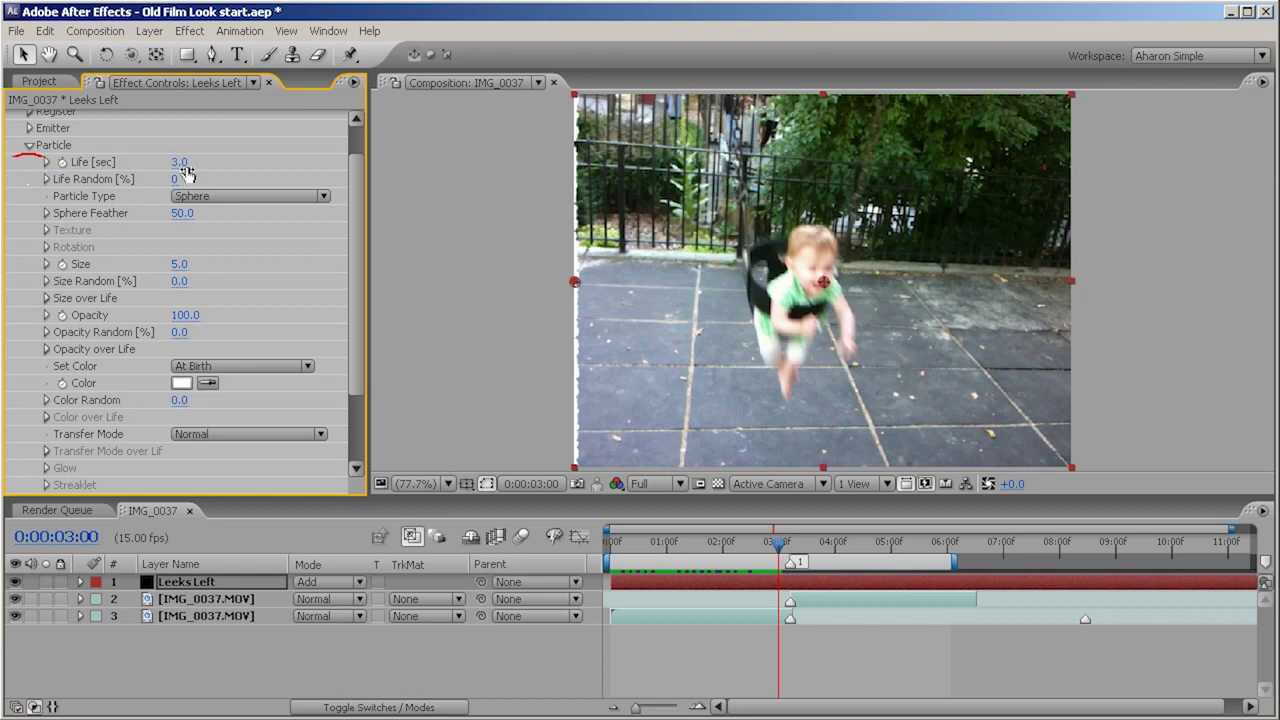
pyautogui.click(184, 167)
pyautogui.write('.1')
pyautogui.press('Return')
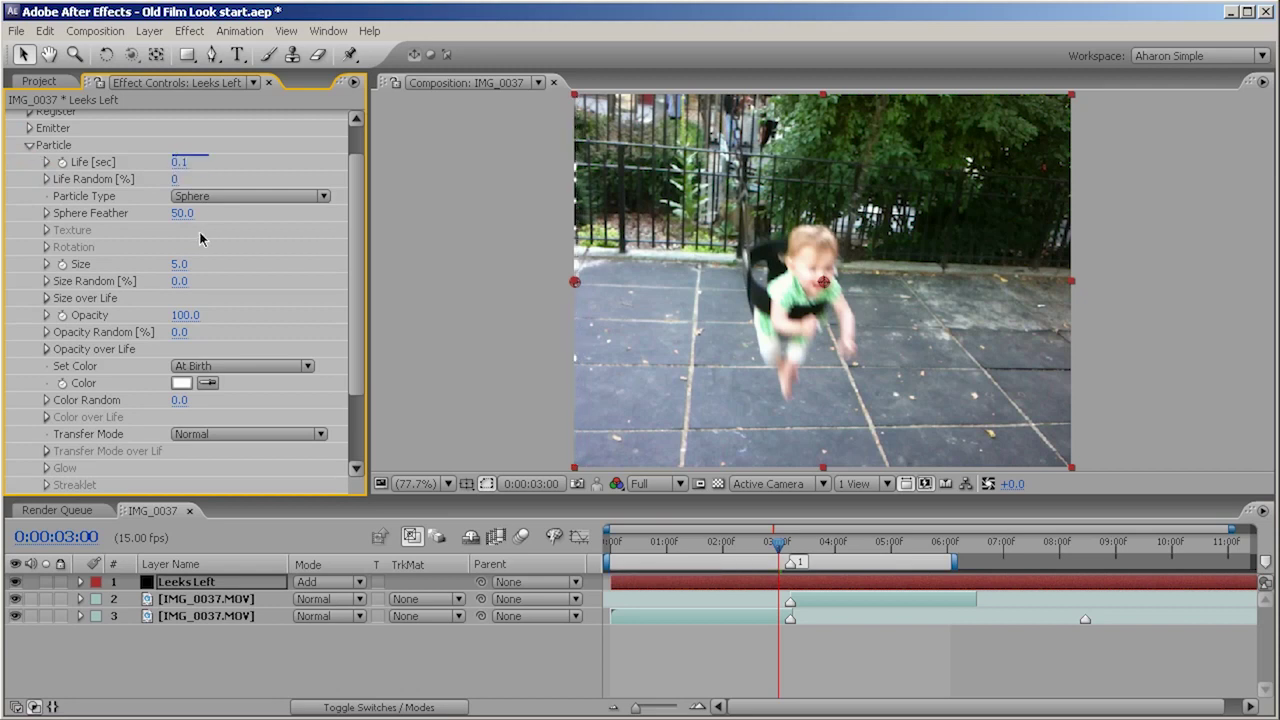
pyautogui.moveTo(609, 544); pyautogui.dragTo(670, 544)
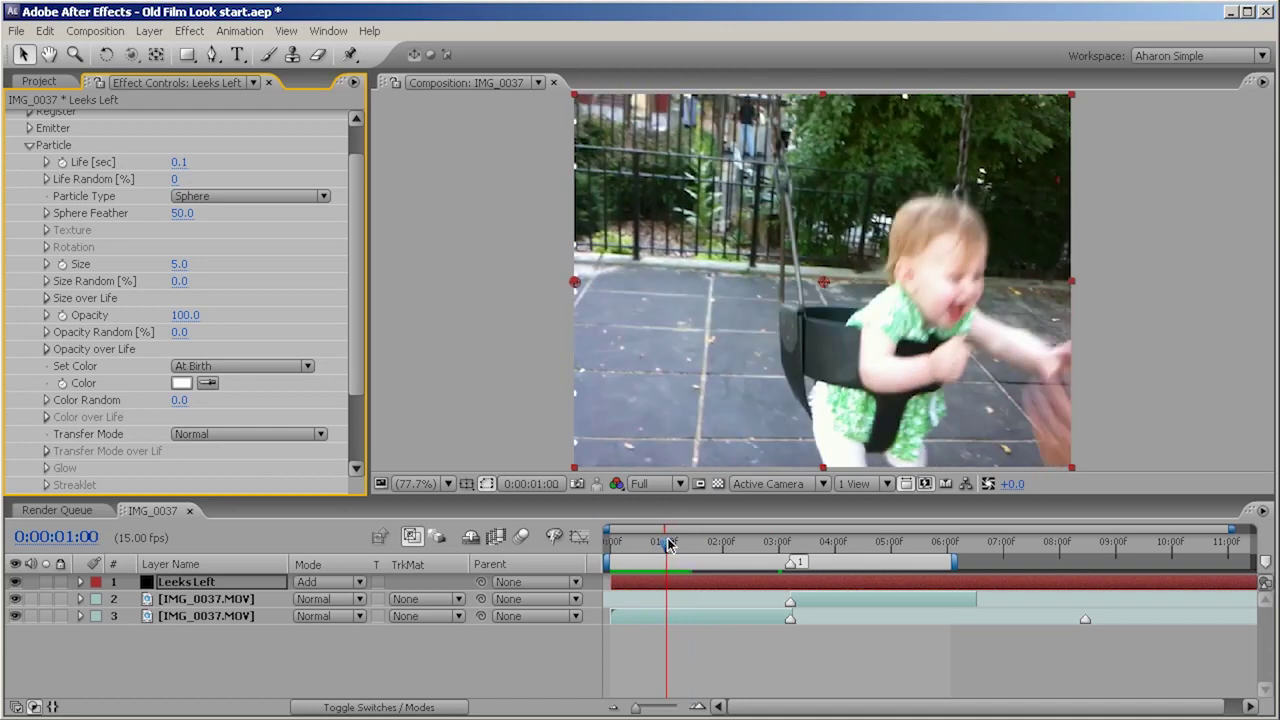
# Step: Set the particles' Life Random to 40% and scrub to 0:00:01:11
pyautogui.click(176, 178)
pyautogui.write('40')
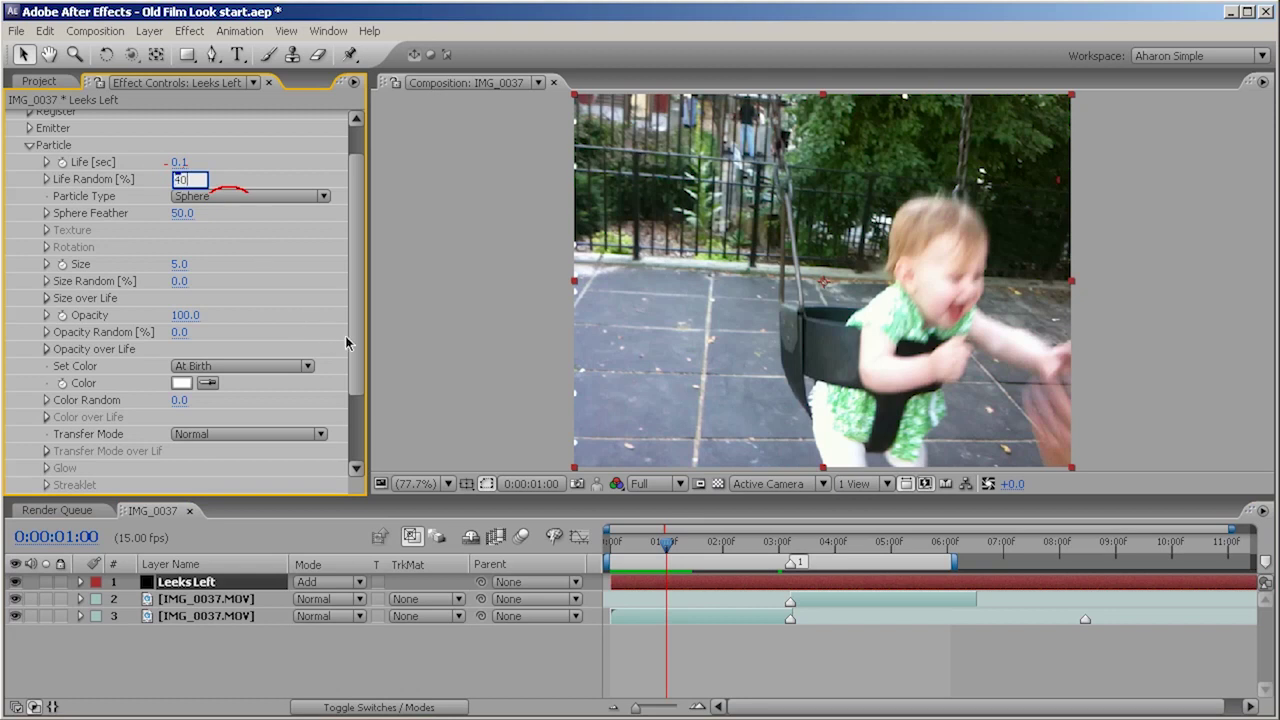
pyautogui.press('Return')
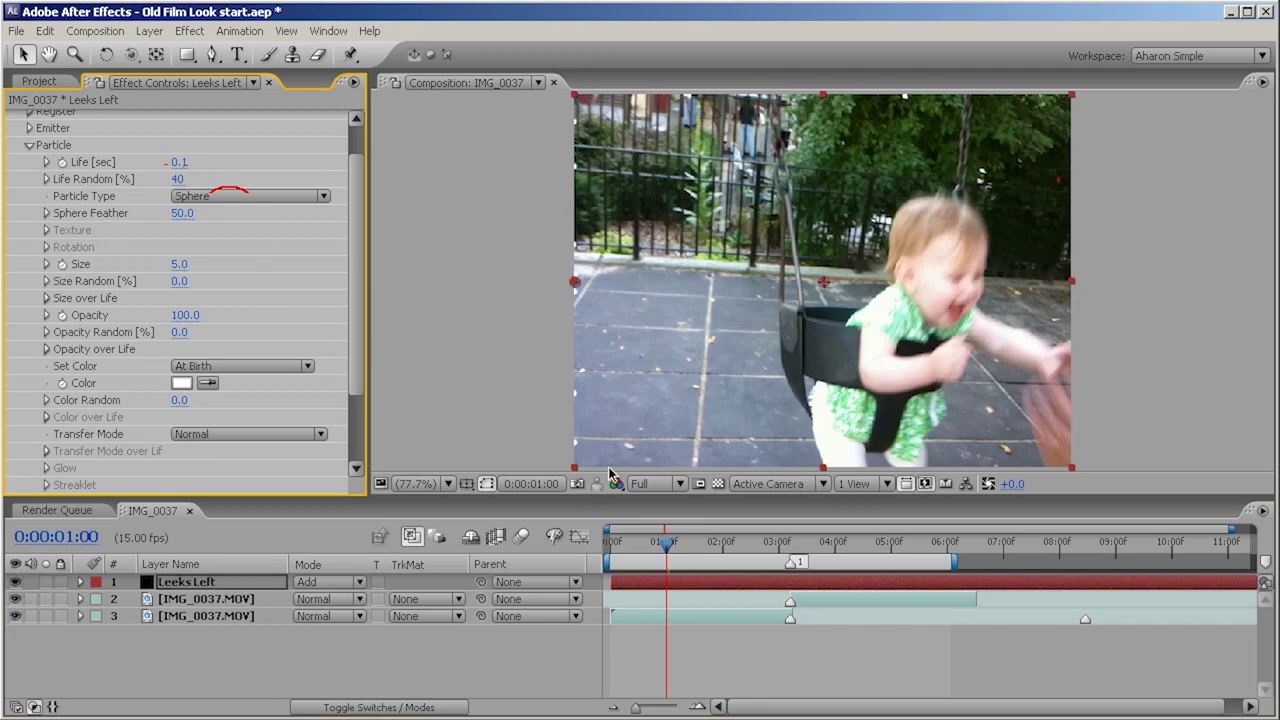
pyautogui.moveTo(612, 543); pyautogui.dragTo(707, 528)
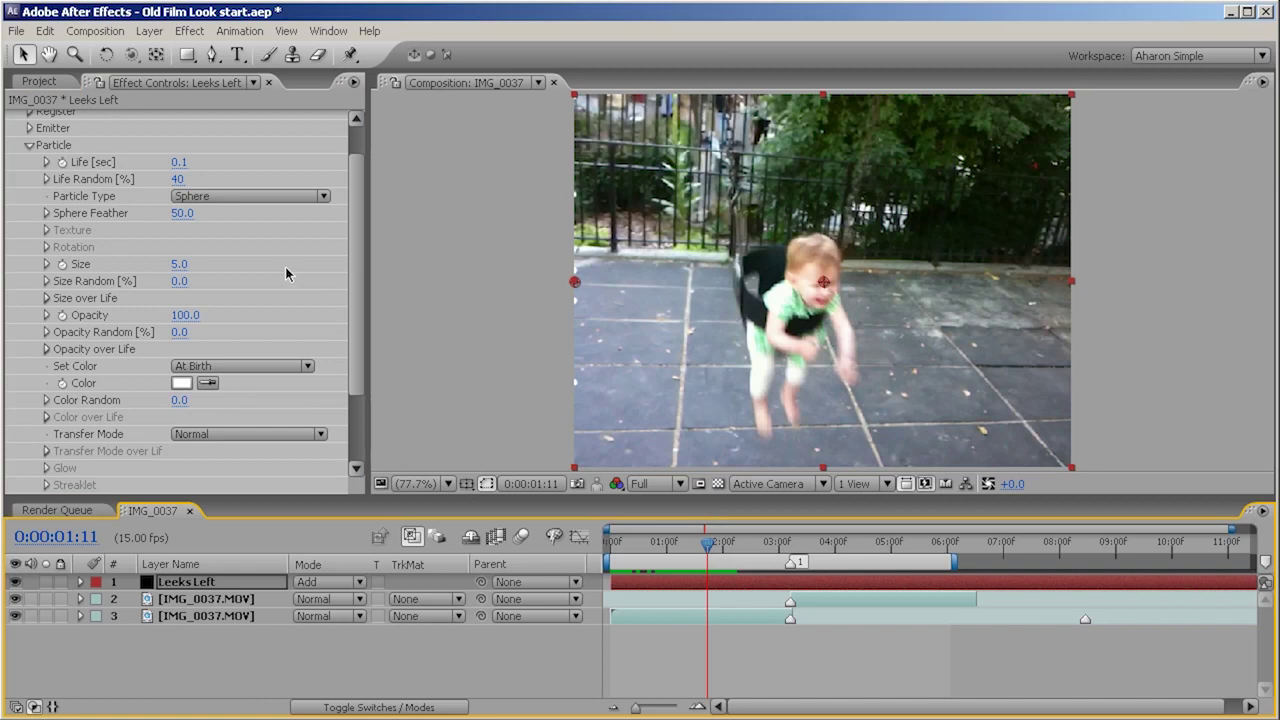
# Step: Enlarge the particles to a size of 65
pyautogui.click(179, 265)
pyautogui.write('6')
pyautogui.press('Return')
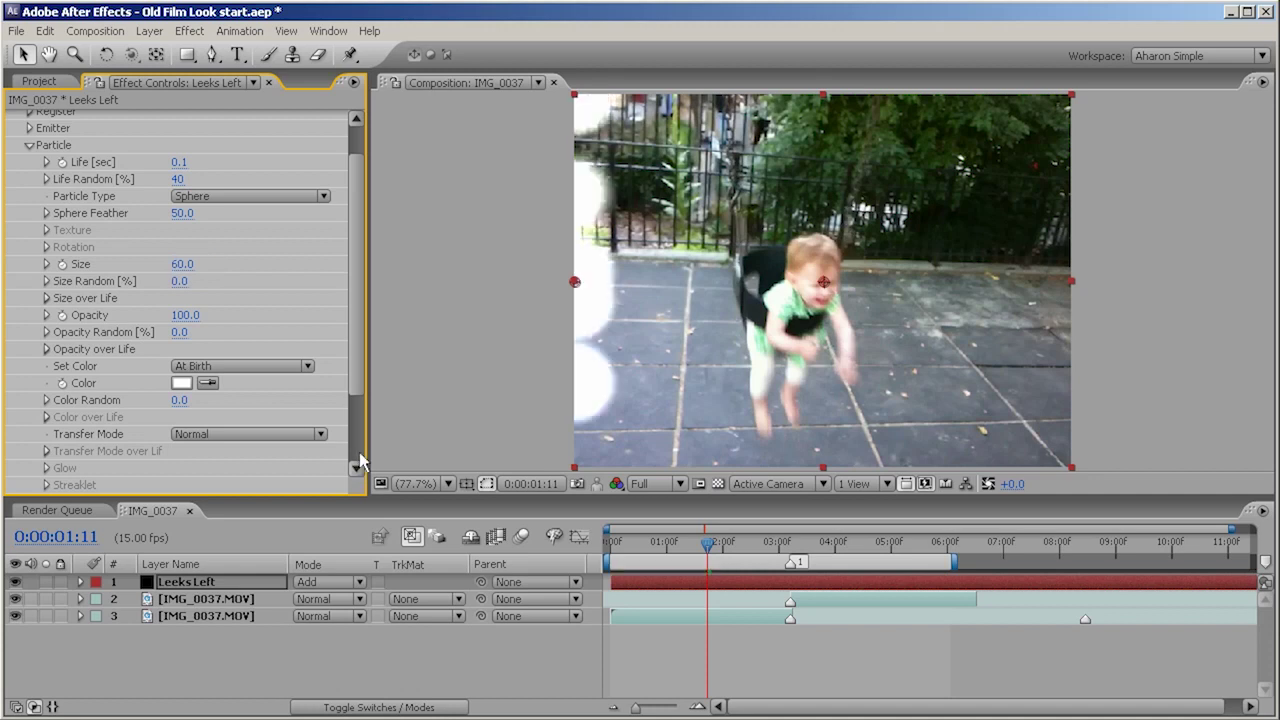
pyautogui.click(181, 265)
pyautogui.write('65')
pyautogui.press('Return')
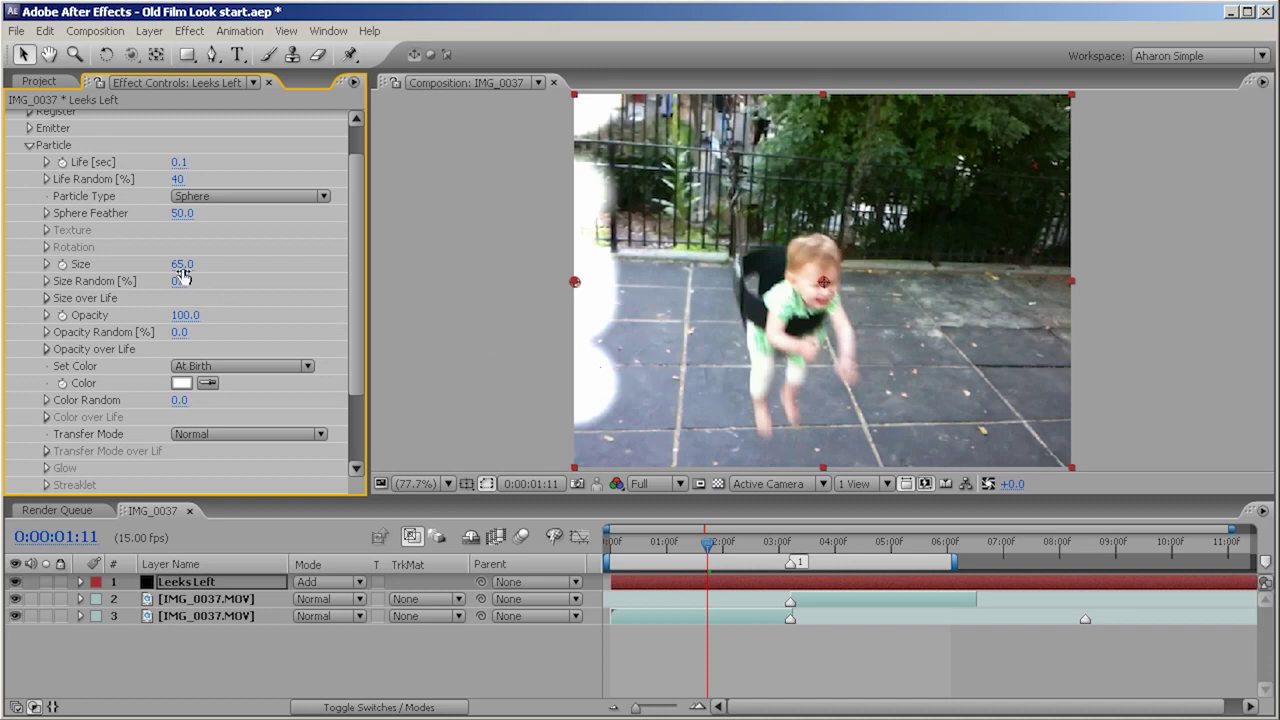
# Step: Raise the Sphere Feather to 100 and check the softened particles at 0:00:01:02
pyautogui.click(182, 212)
pyautogui.write('100')
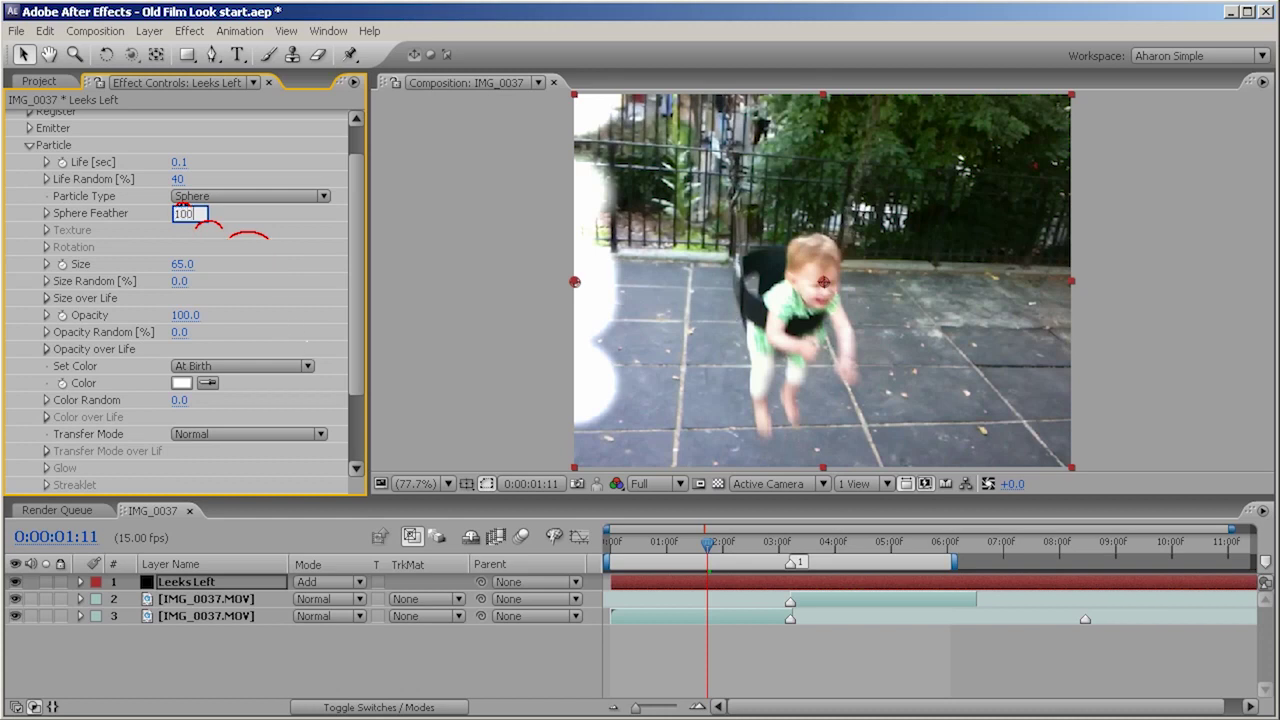
pyautogui.press('Return')
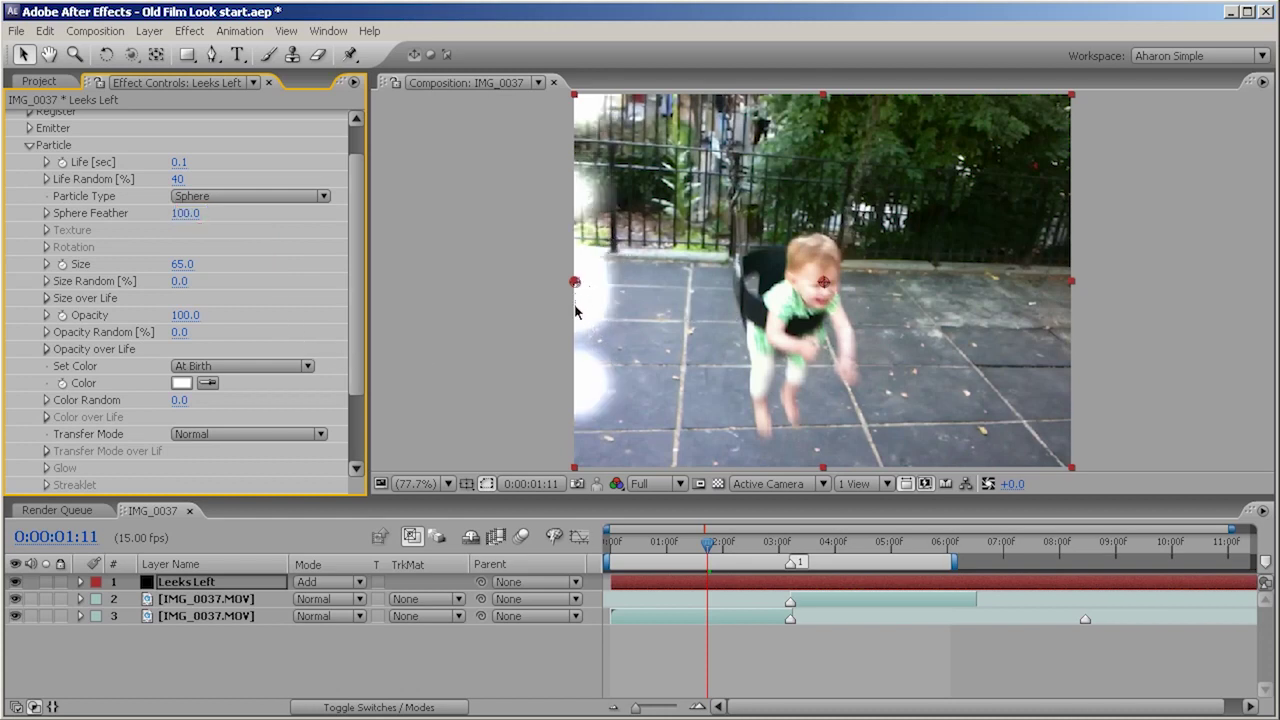
pyautogui.moveTo(668, 538)
pyautogui.mouseDown()
pyautogui.moveTo(628, 541)
pyautogui.moveTo(706, 541)
pyautogui.moveTo(663, 548)
pyautogui.moveTo(700, 541)
pyautogui.moveTo(674, 546)
pyautogui.mouseUp()
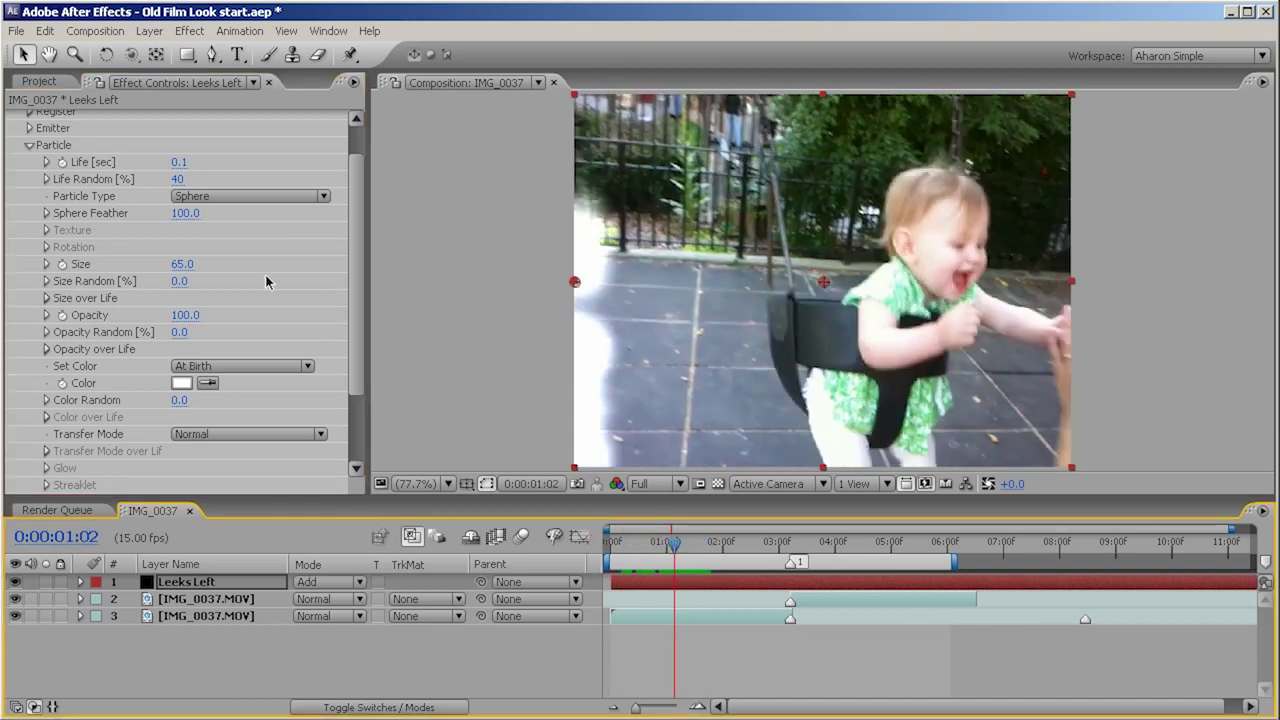
# Step: Set the particles' Size Random to 80% and check the variation at 0:00:01:03
pyautogui.click(180, 283)
pyautogui.write('50')
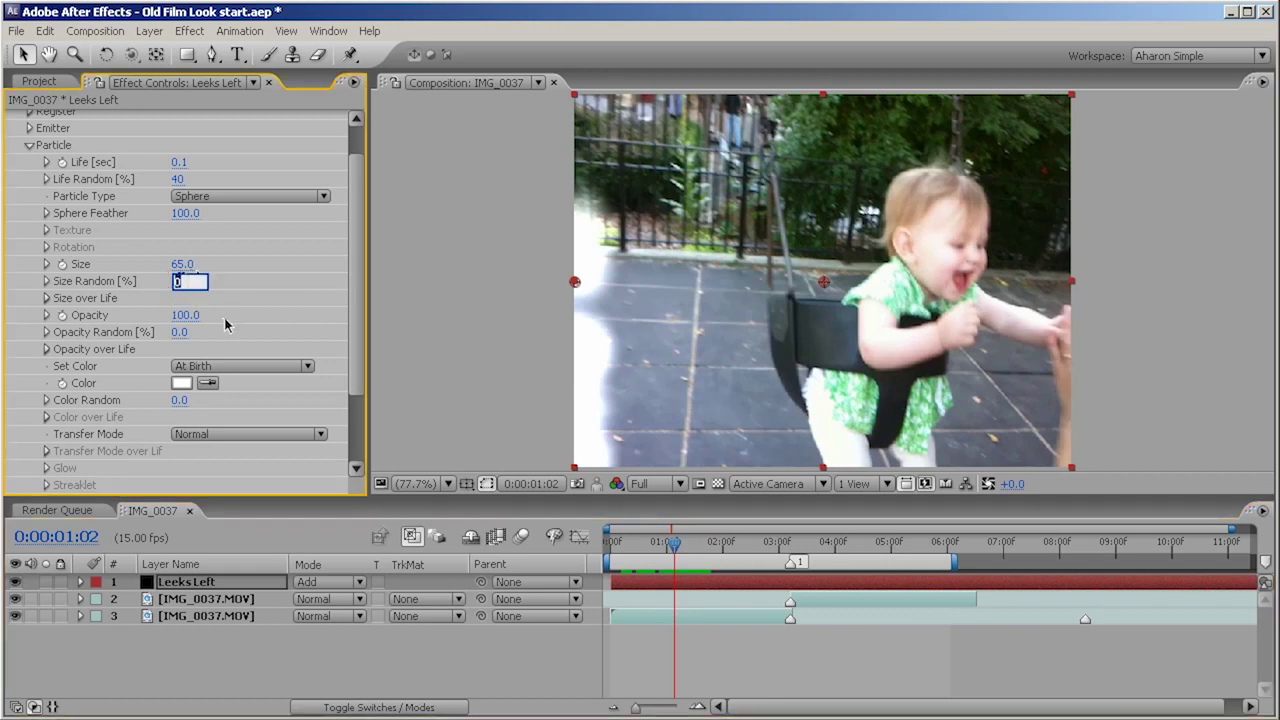
pyautogui.click(182, 282)
pyautogui.write('80')
pyautogui.press('Return')
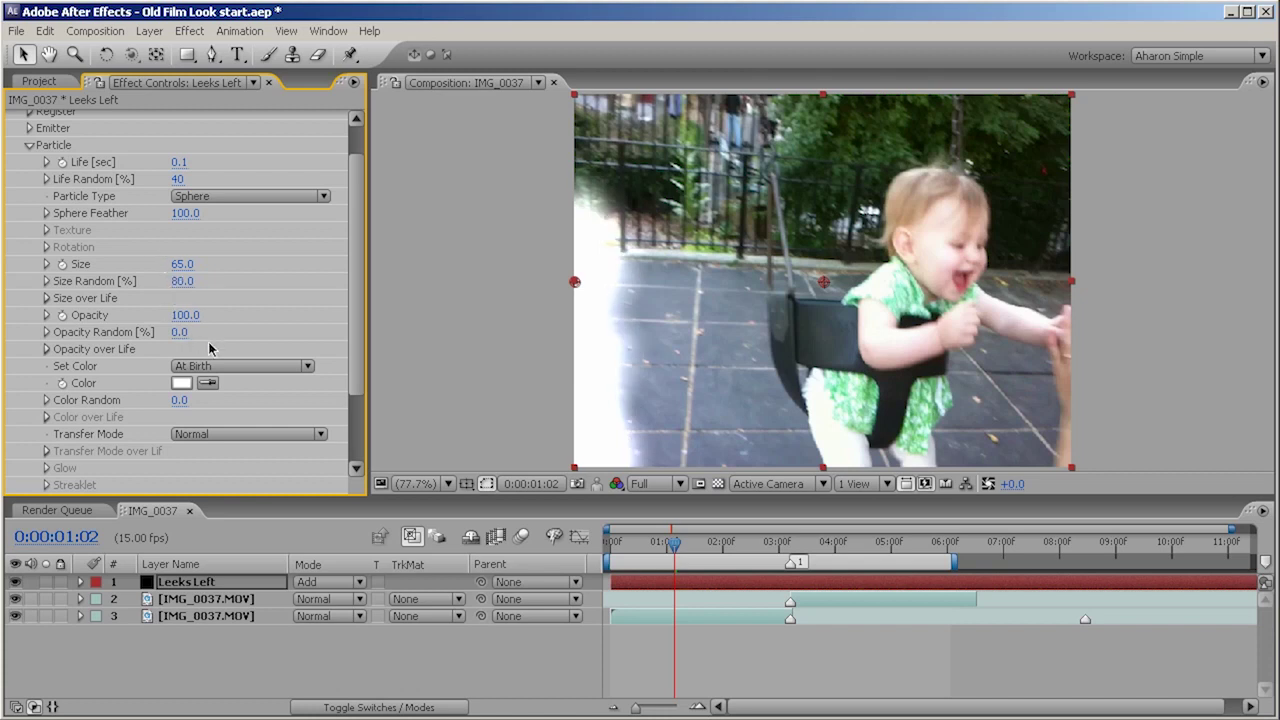
pyautogui.moveTo(628, 545); pyautogui.dragTo(678, 541)
pyautogui.click(678, 541)
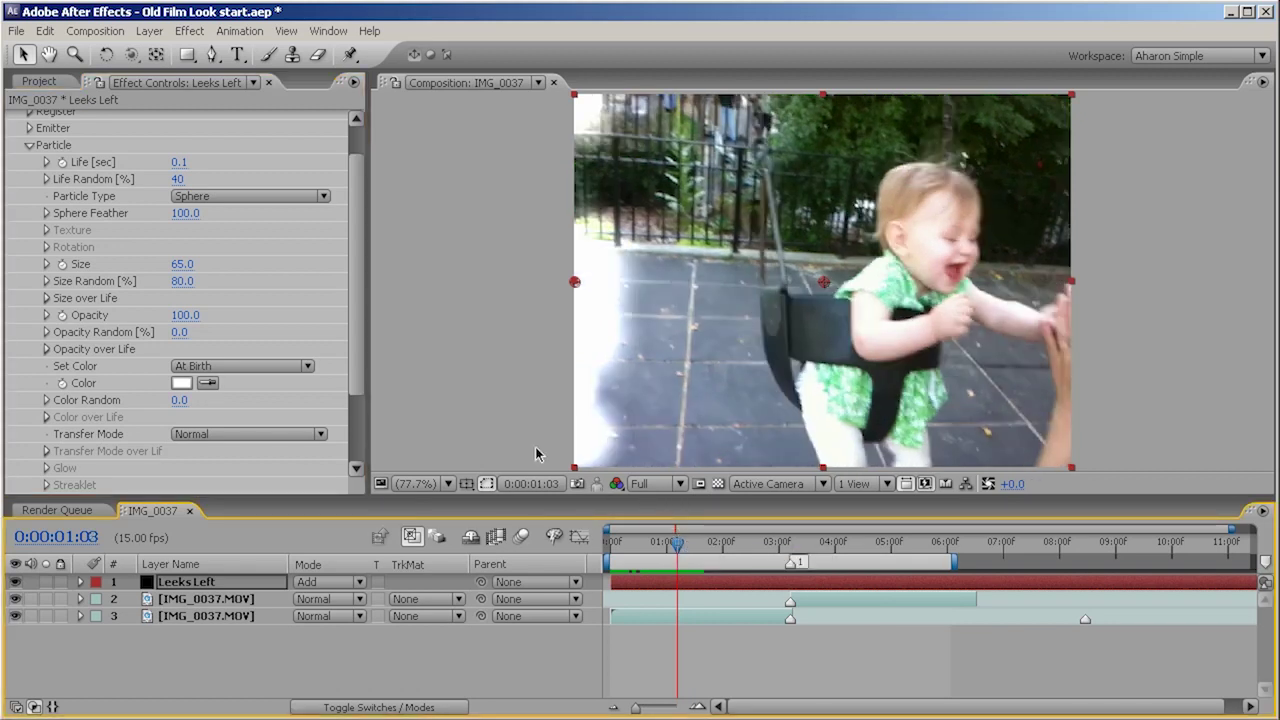
# Step: Set the particles' Opacity Random to 100% and scrub the footage to 0:00:01:00
pyautogui.click(181, 336)
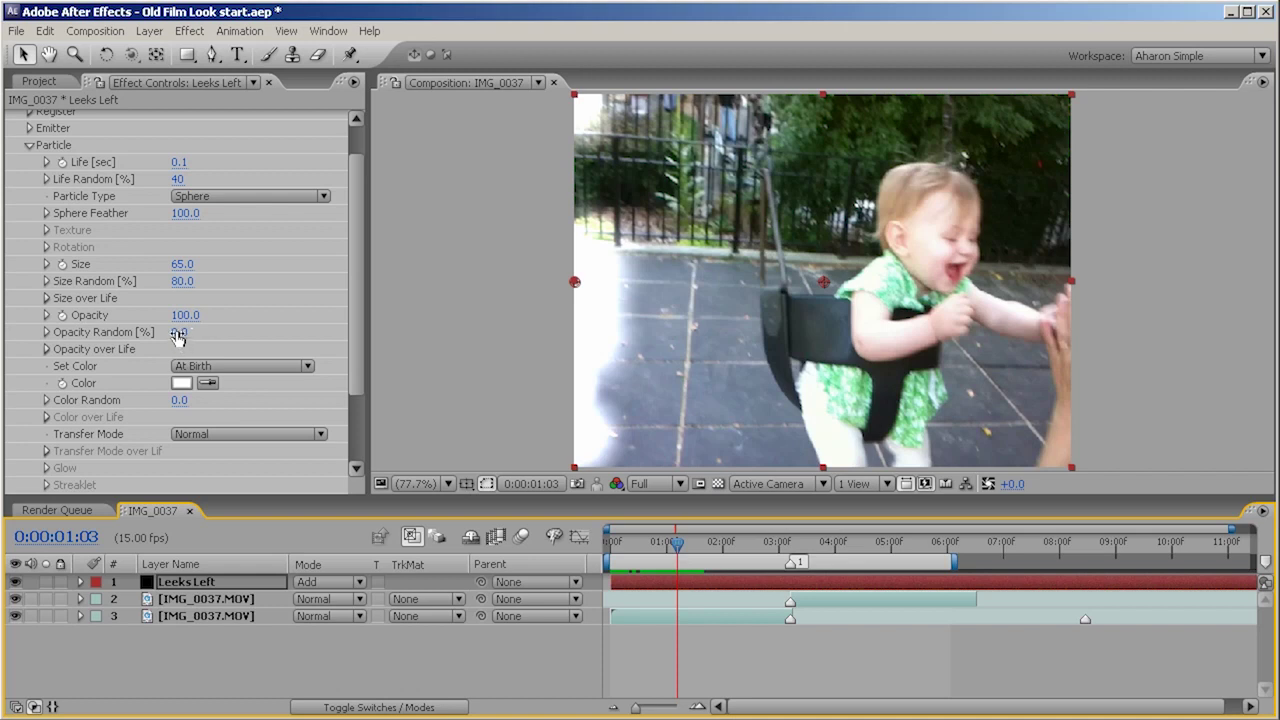
pyautogui.click(177, 336)
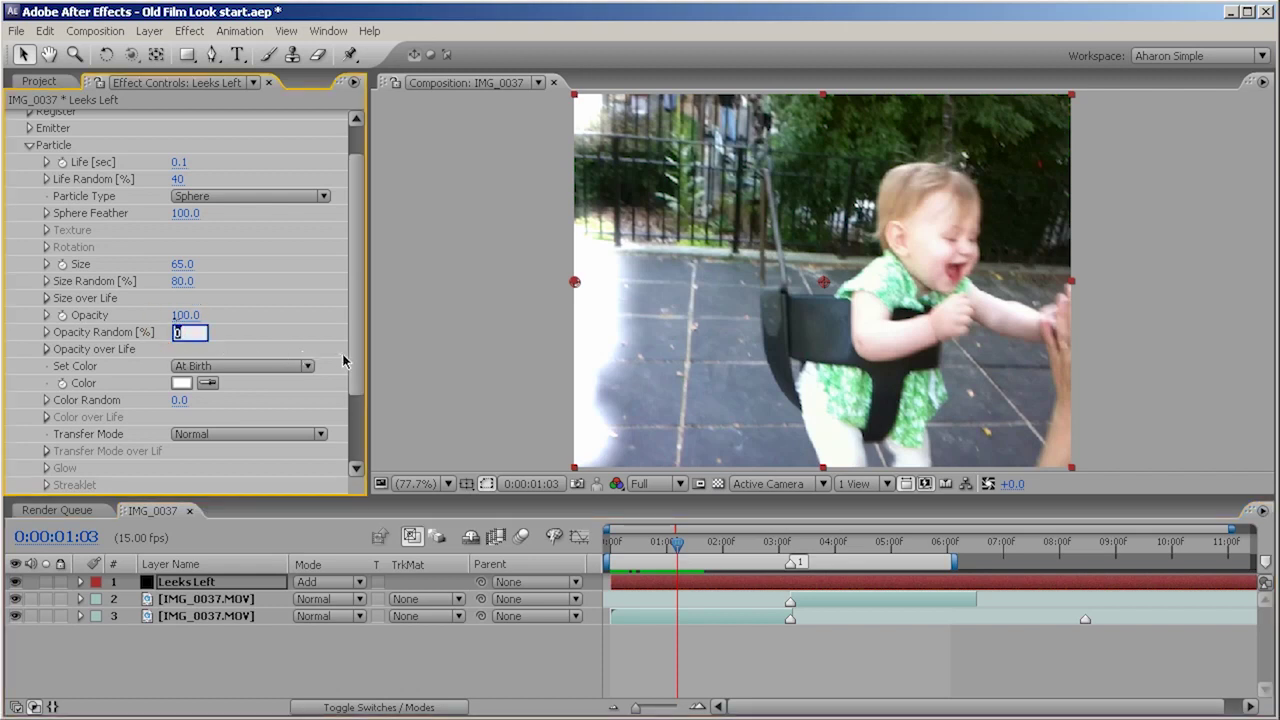
pyautogui.write('100')
pyautogui.press('Return')
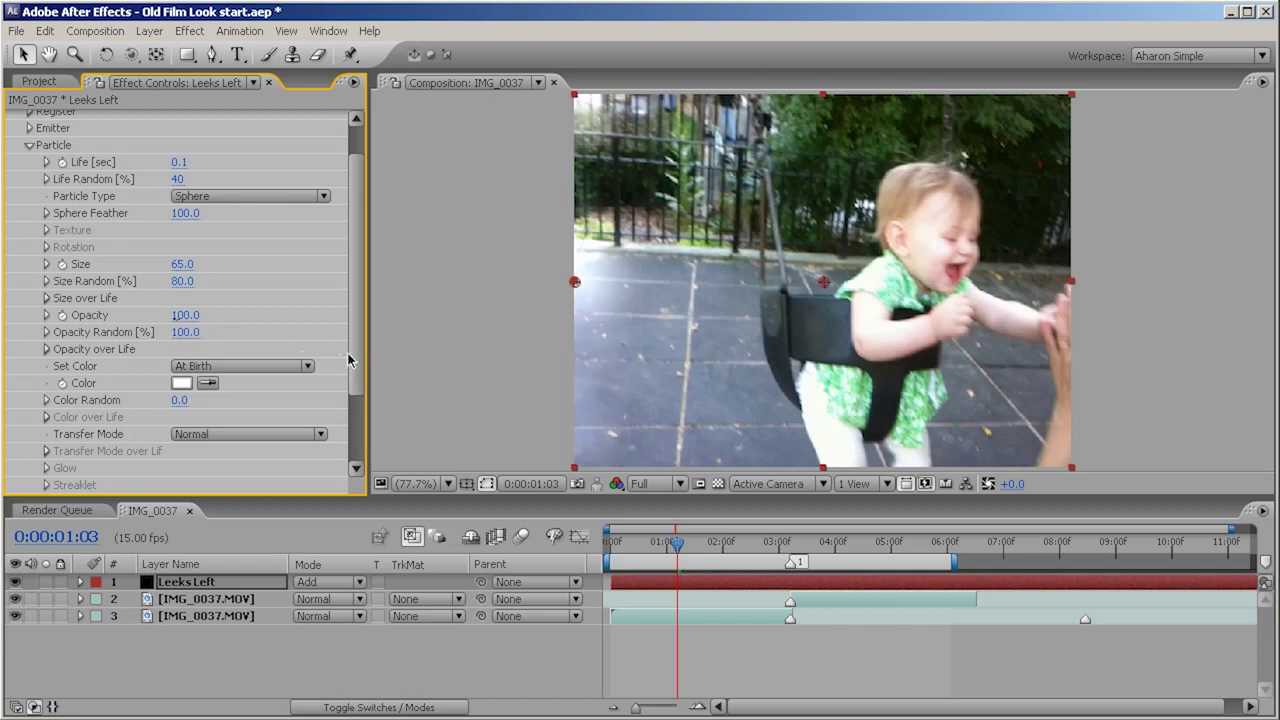
pyautogui.moveTo(614, 541); pyautogui.dragTo(674, 545)
pyautogui.moveTo(677, 543); pyautogui.dragTo(666, 545)
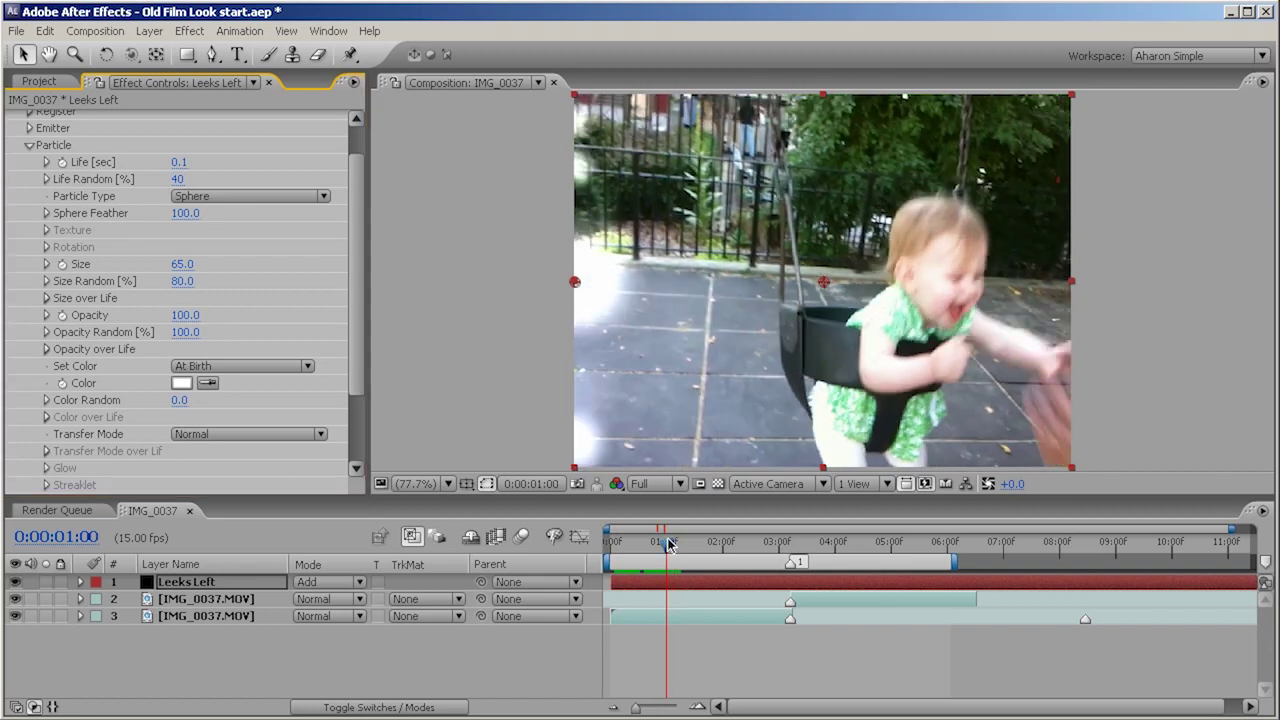
# Step: Apply the Opacity over Life preset that fades in at birth and out at death, deselect the layer, and preview the composition
pyautogui.click(46, 350)
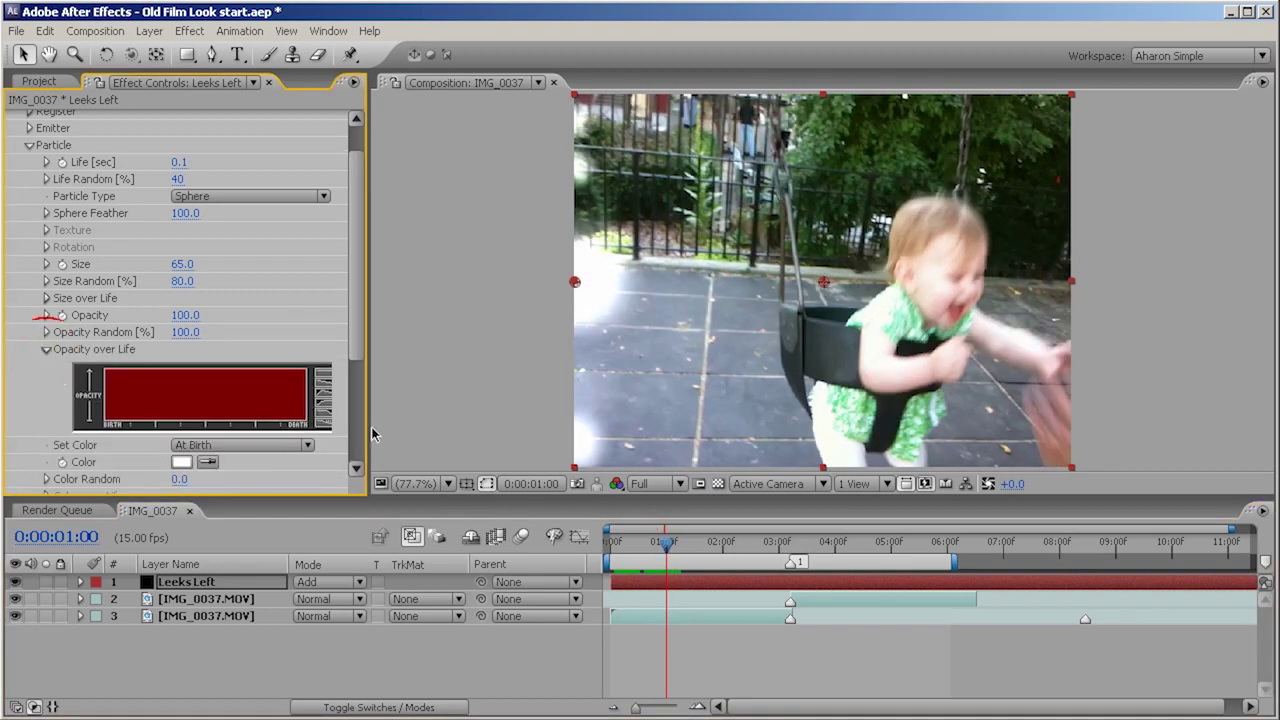
pyautogui.click(322, 410)
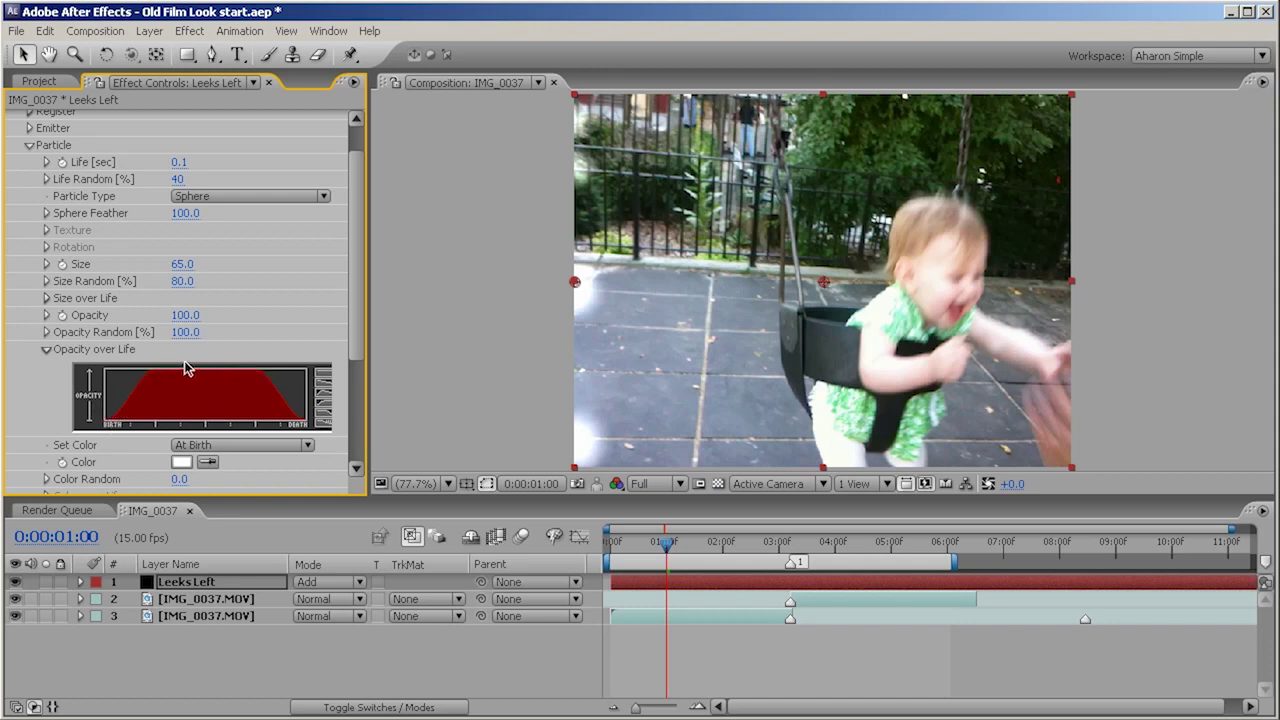
pyautogui.click(655, 661)
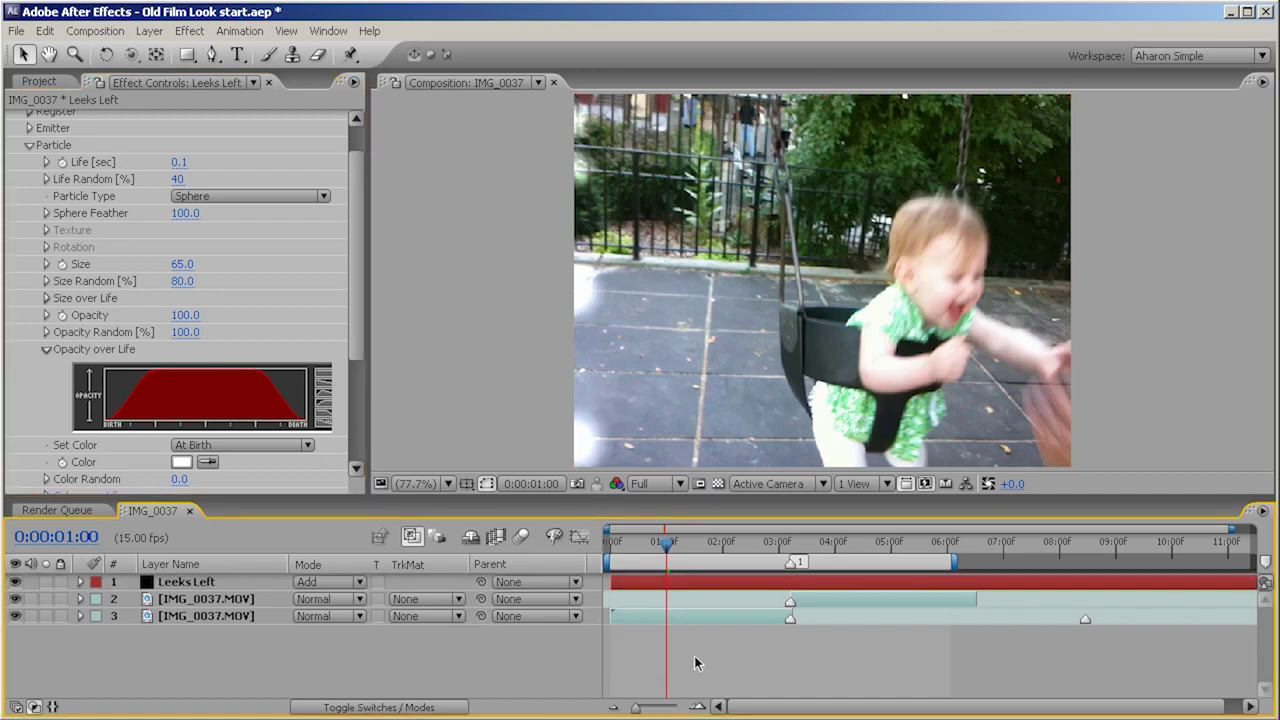
pyautogui.press('KP_0')
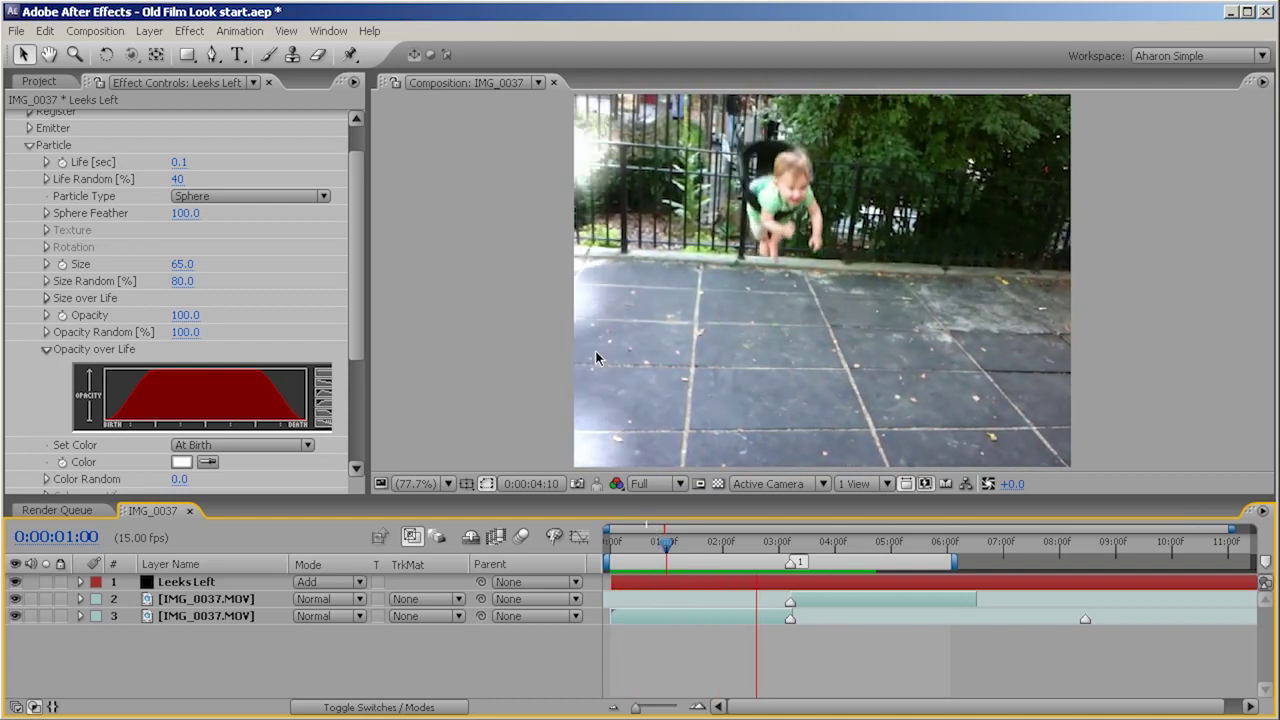
# Step: Set the particles' Set Color option to Random from Gradient on the Leeks Left layer
pyautogui.click(402, 432)
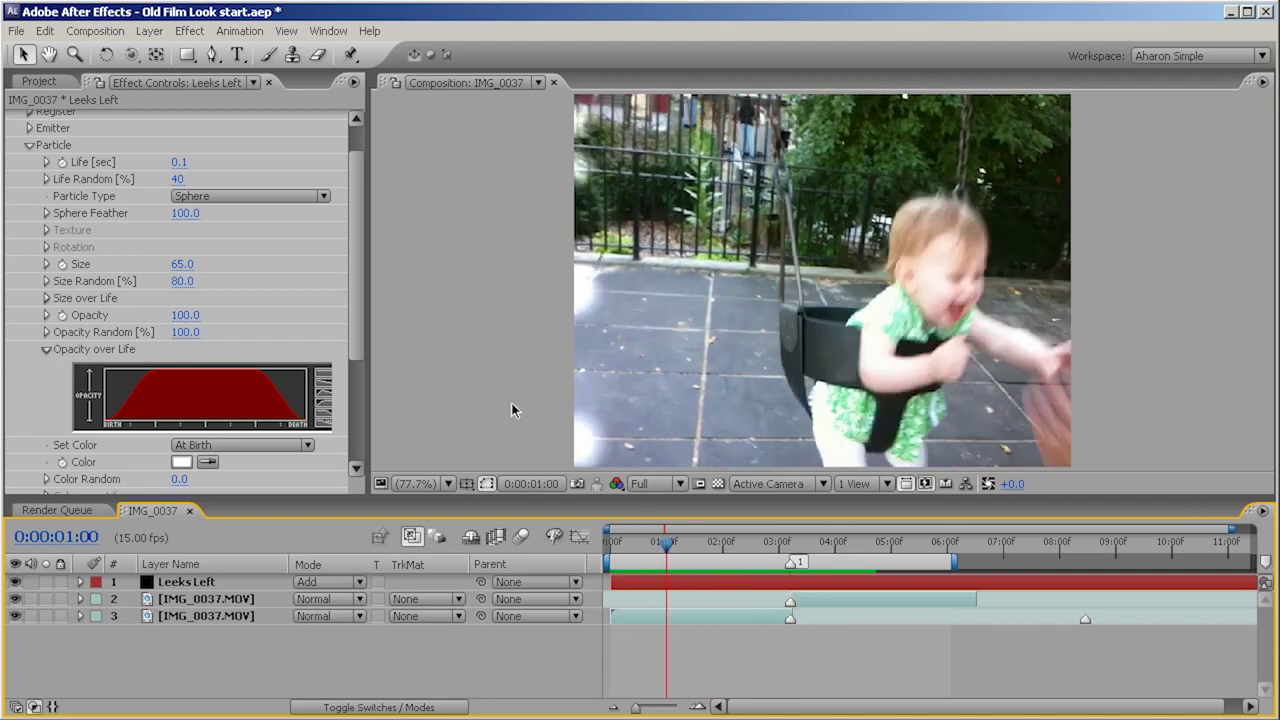
pyautogui.moveTo(362, 343); pyautogui.dragTo(351, 403)
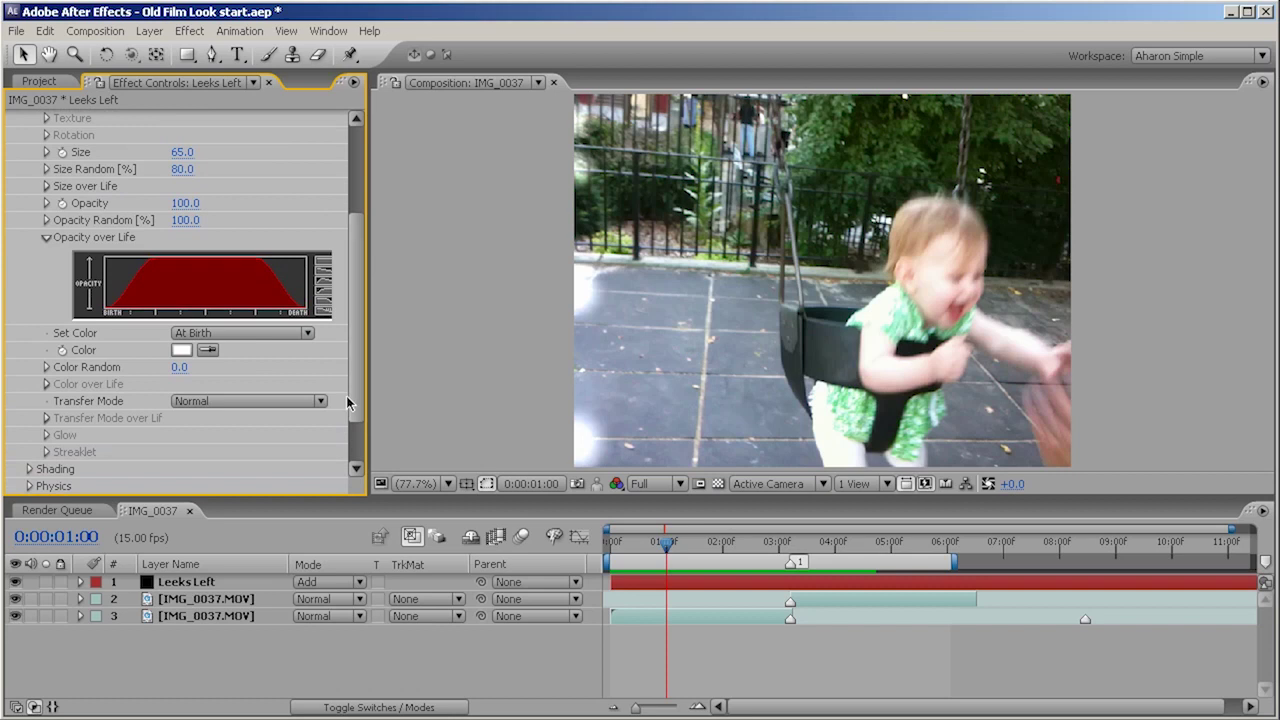
pyautogui.click(203, 335)
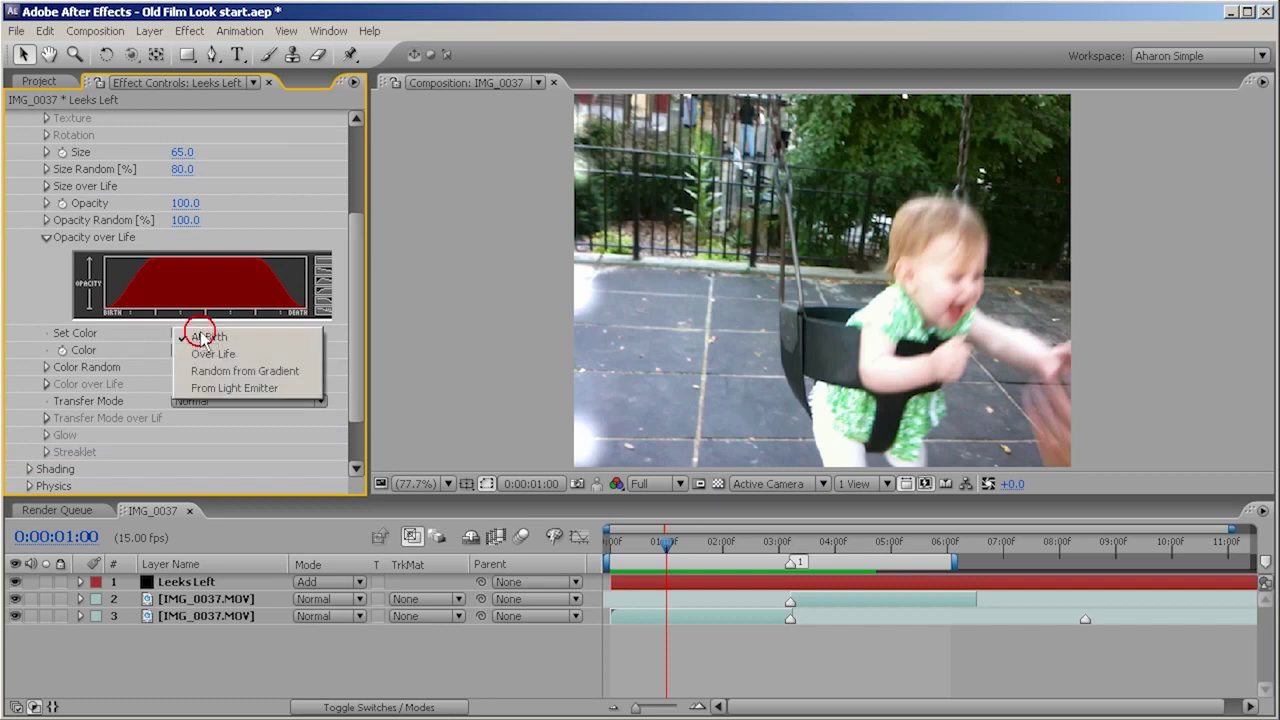
pyautogui.click(245, 372)
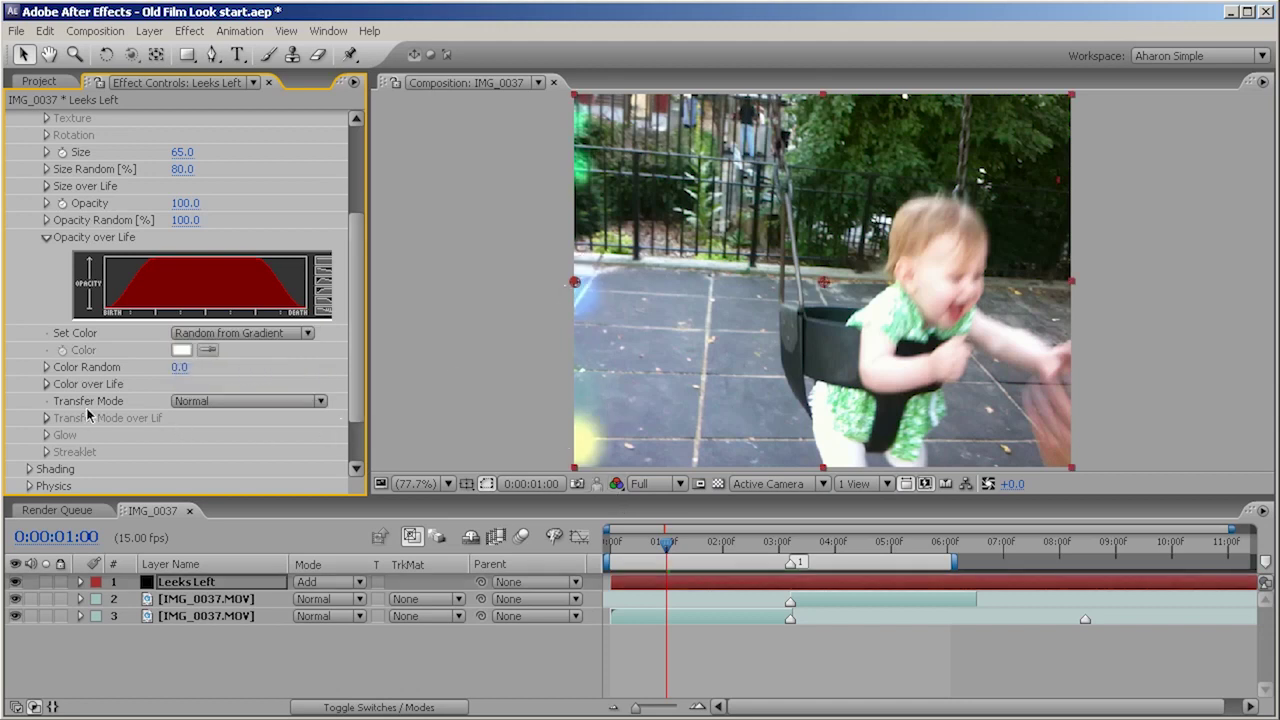
# Step: Reduce the Color over Life gradient to its red and yellow stops, and recolour the yellow stop to orange FF8400
pyautogui.click(46, 385)
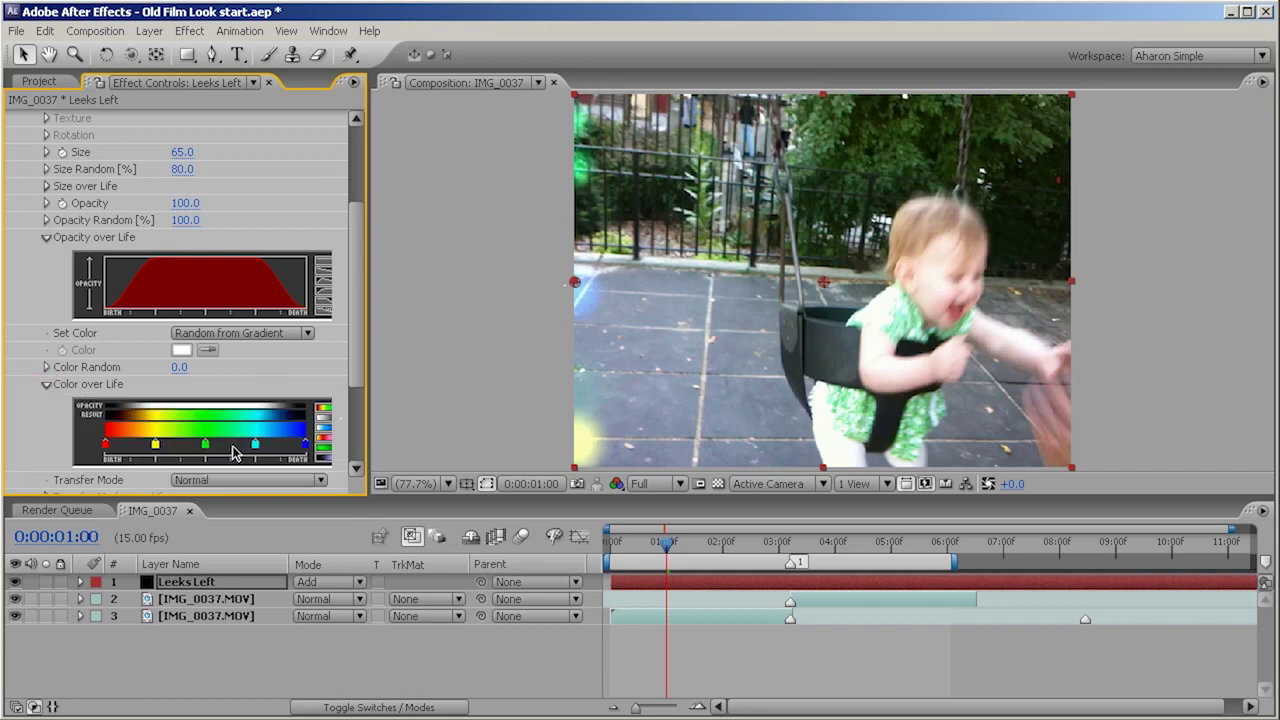
pyautogui.moveTo(255, 444)
pyautogui.mouseDown()
pyautogui.moveTo(250, 476)
pyautogui.moveTo(200, 480)
pyautogui.moveTo(180, 445)
pyautogui.moveTo(309, 451)
pyautogui.mouseUp()
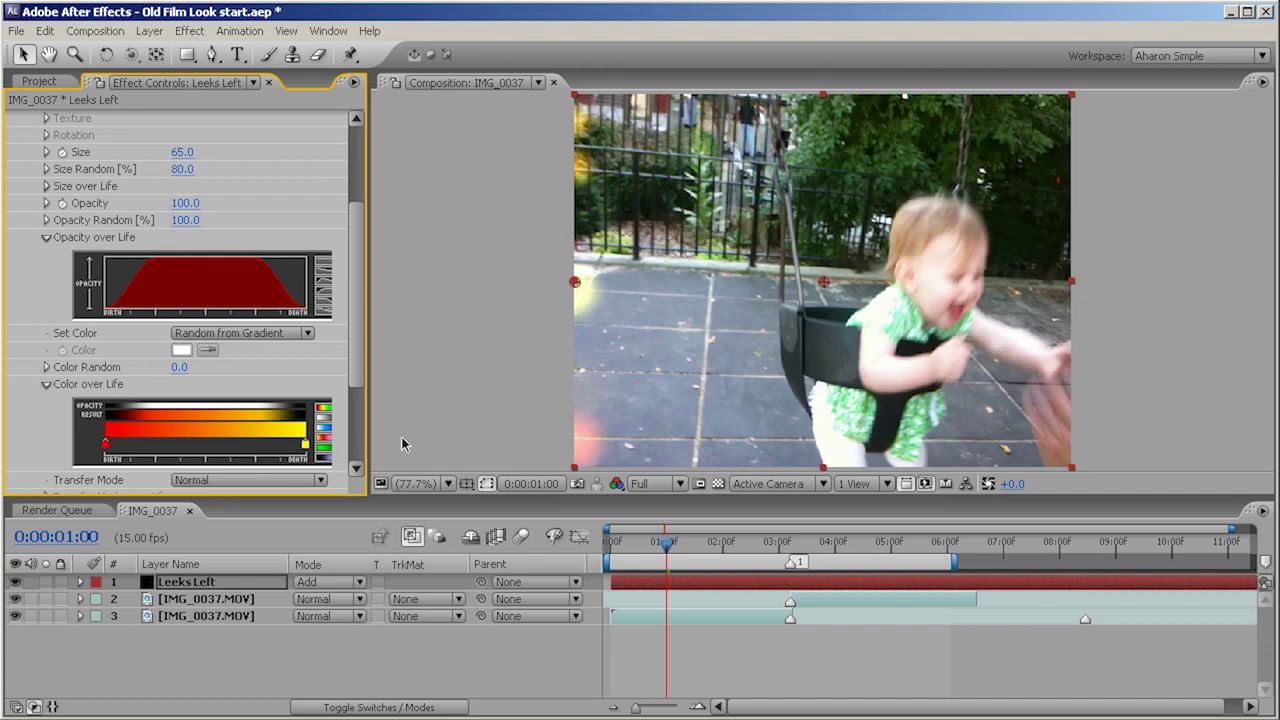
pyautogui.doubleClick(306, 445)
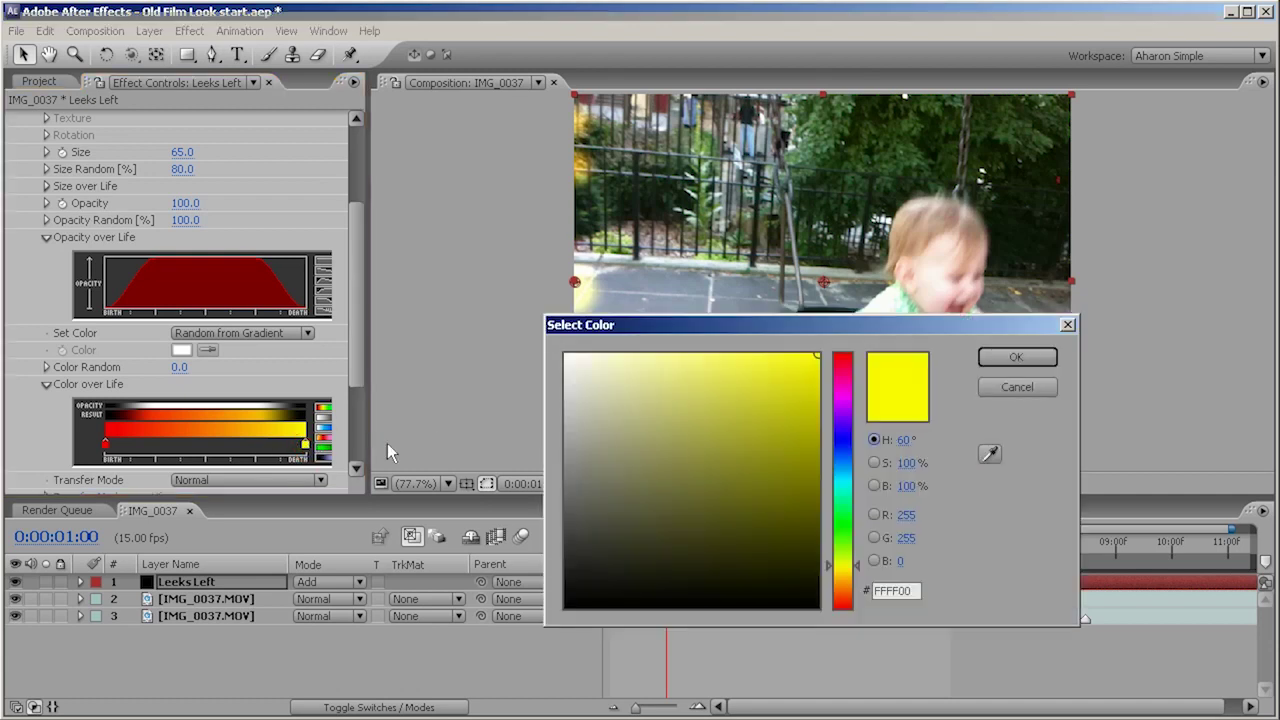
pyautogui.moveTo(845, 572); pyautogui.dragTo(841, 588)
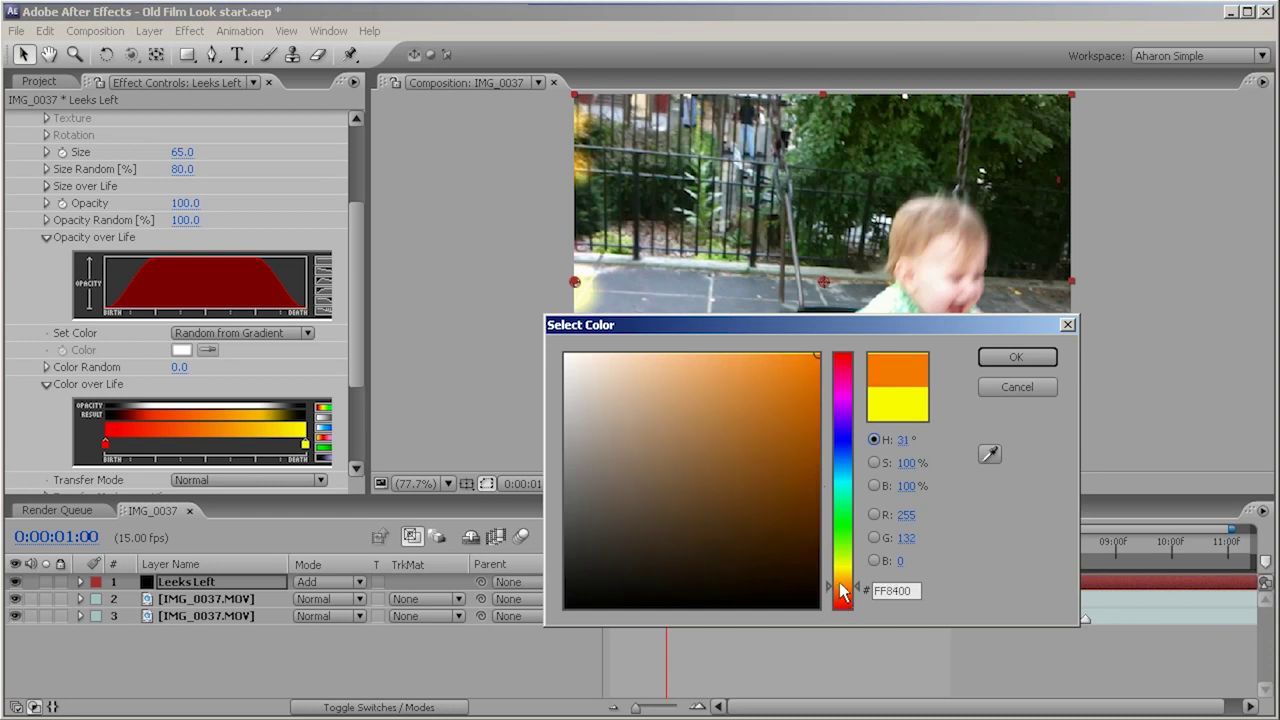
pyautogui.click(1015, 360)
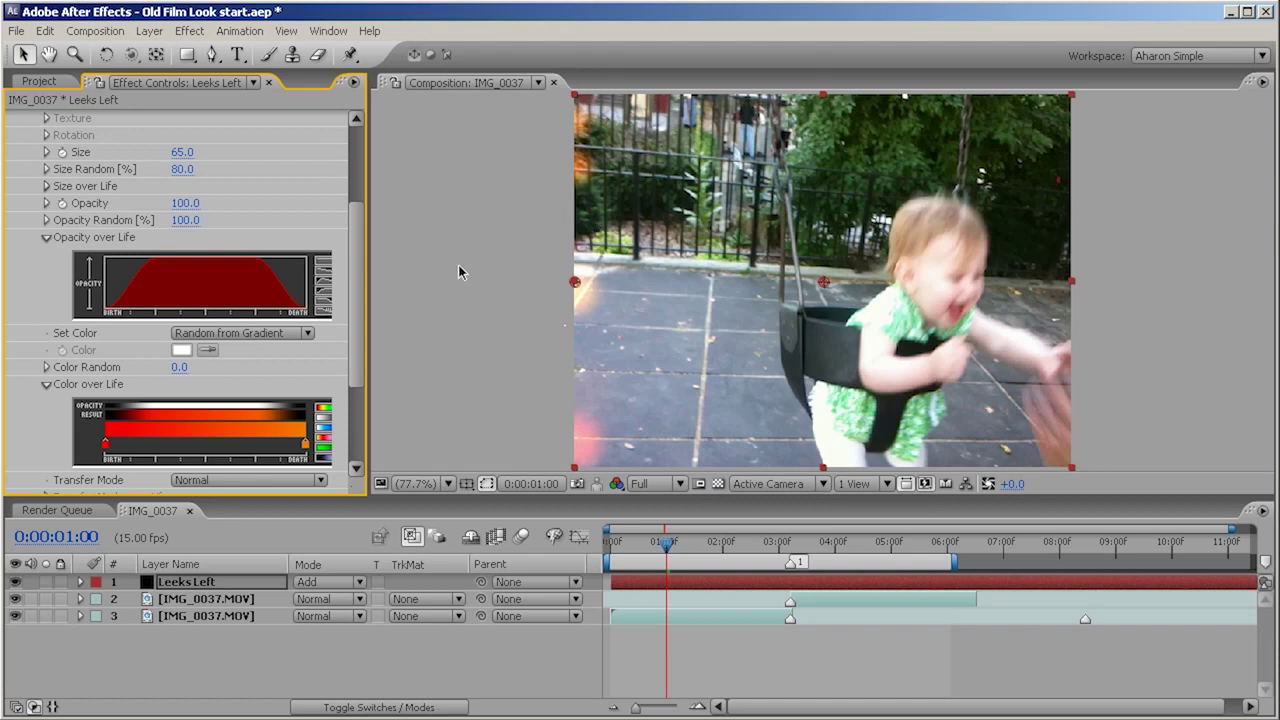
# Step: Set the Transfer Mode in Particular's Rendering settings to Add
pyautogui.moveTo(356, 306); pyautogui.dragTo(356, 374)
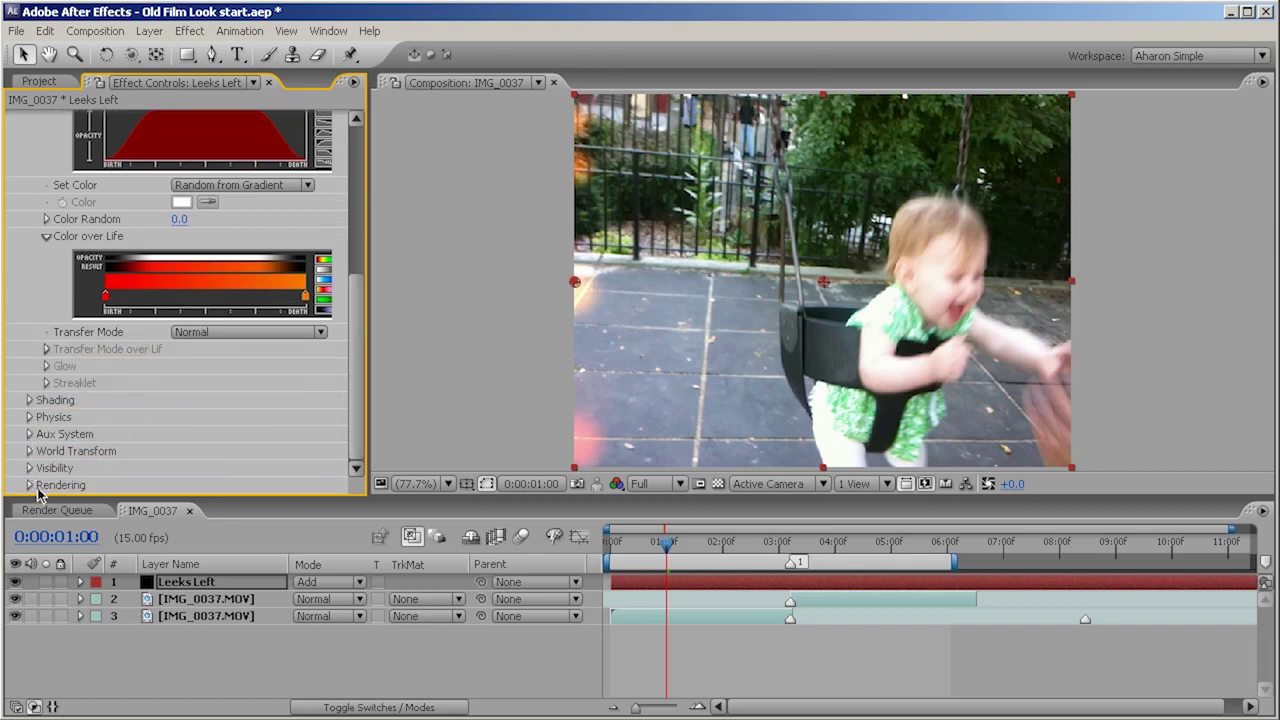
pyautogui.click(30, 485)
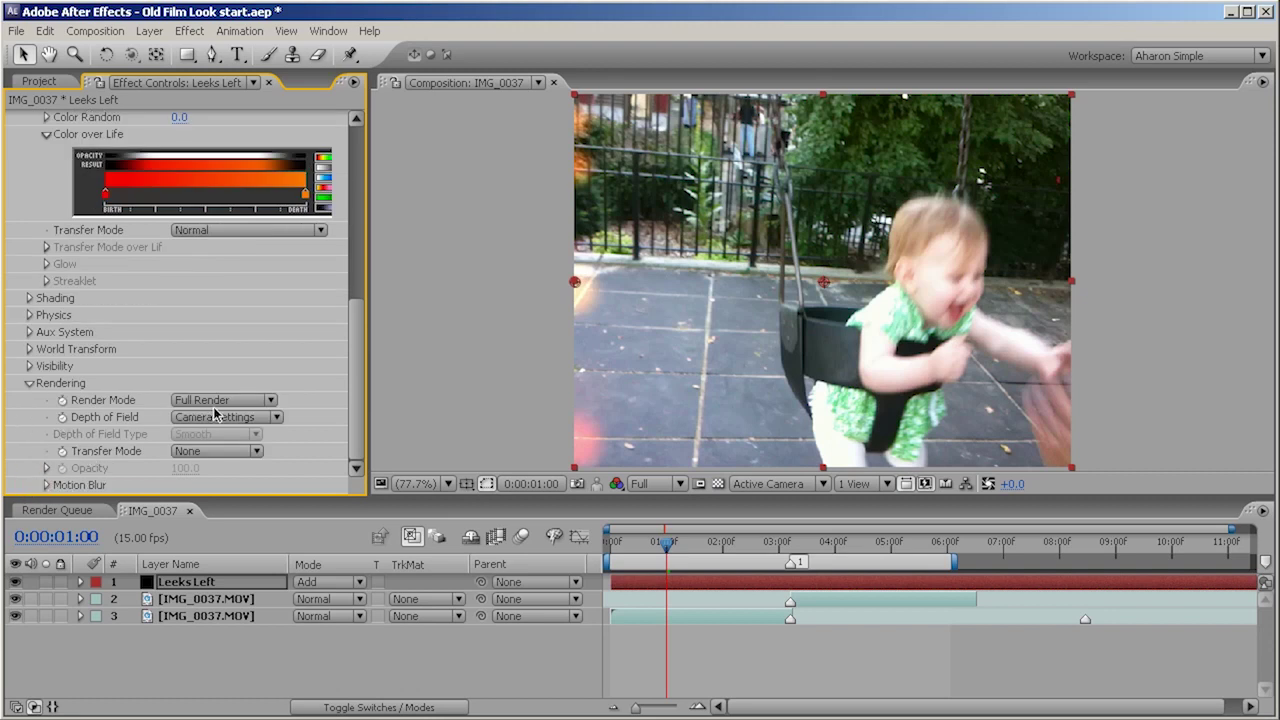
pyautogui.click(197, 455)
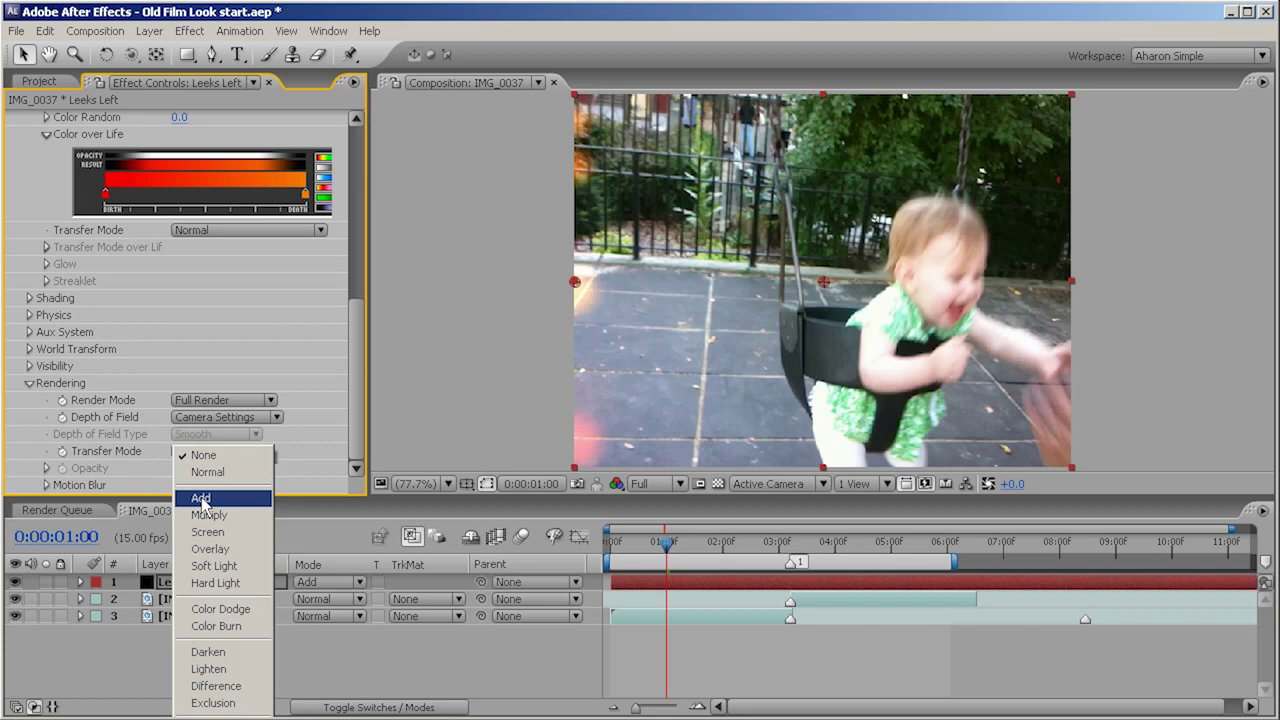
pyautogui.click(200, 497)
# Step: Preview the recoloured light leaks from the start of the composition
pyautogui.moveTo(645, 553); pyautogui.dragTo(588, 543)
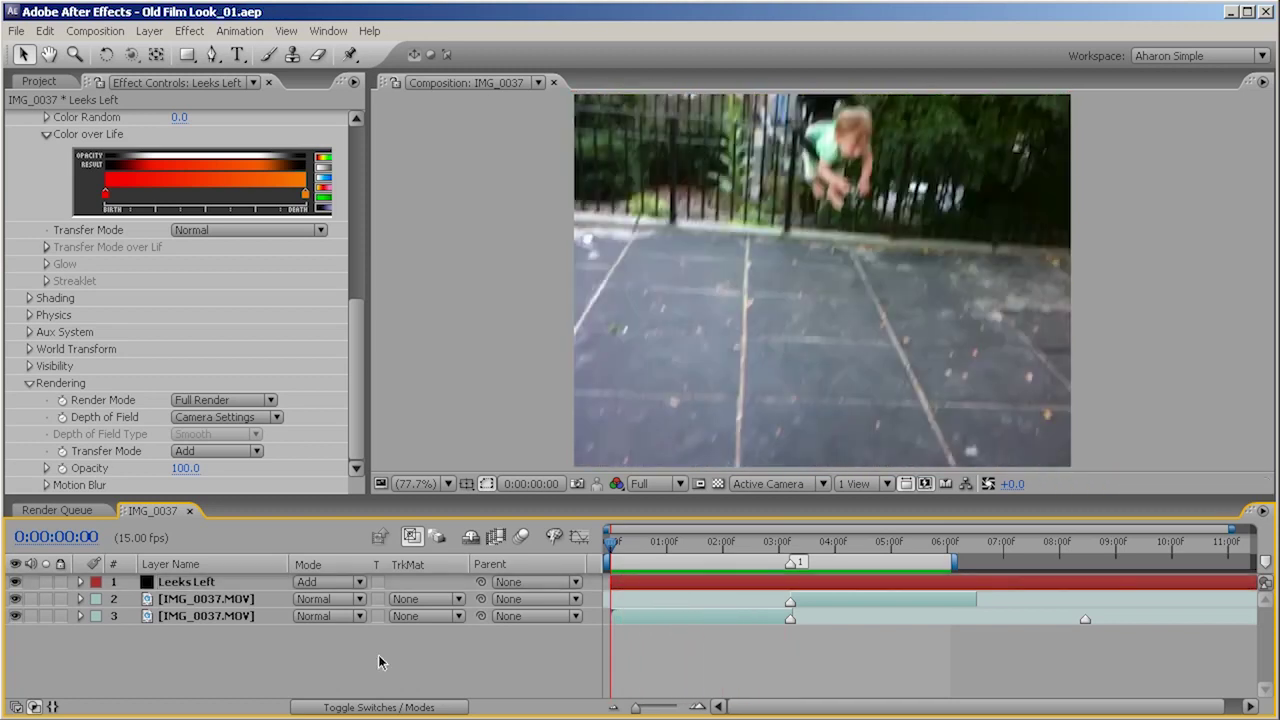
pyautogui.press('KP_0')
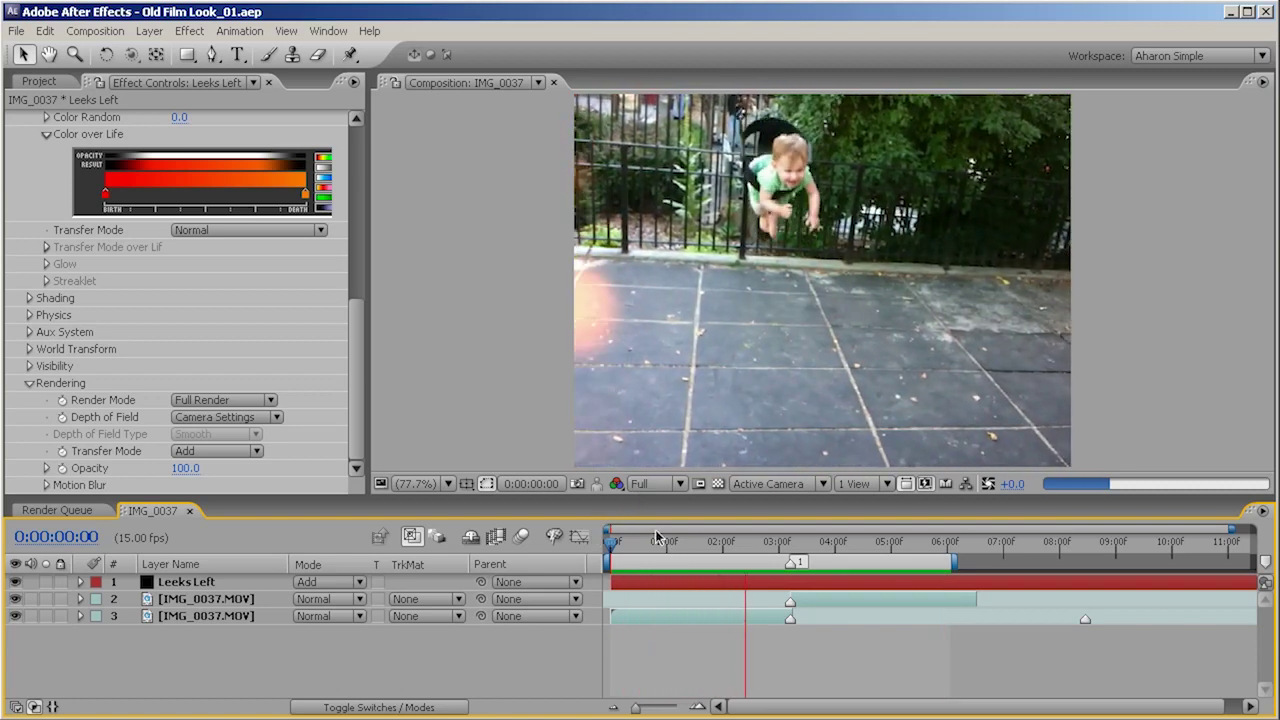
pyautogui.click(654, 593)
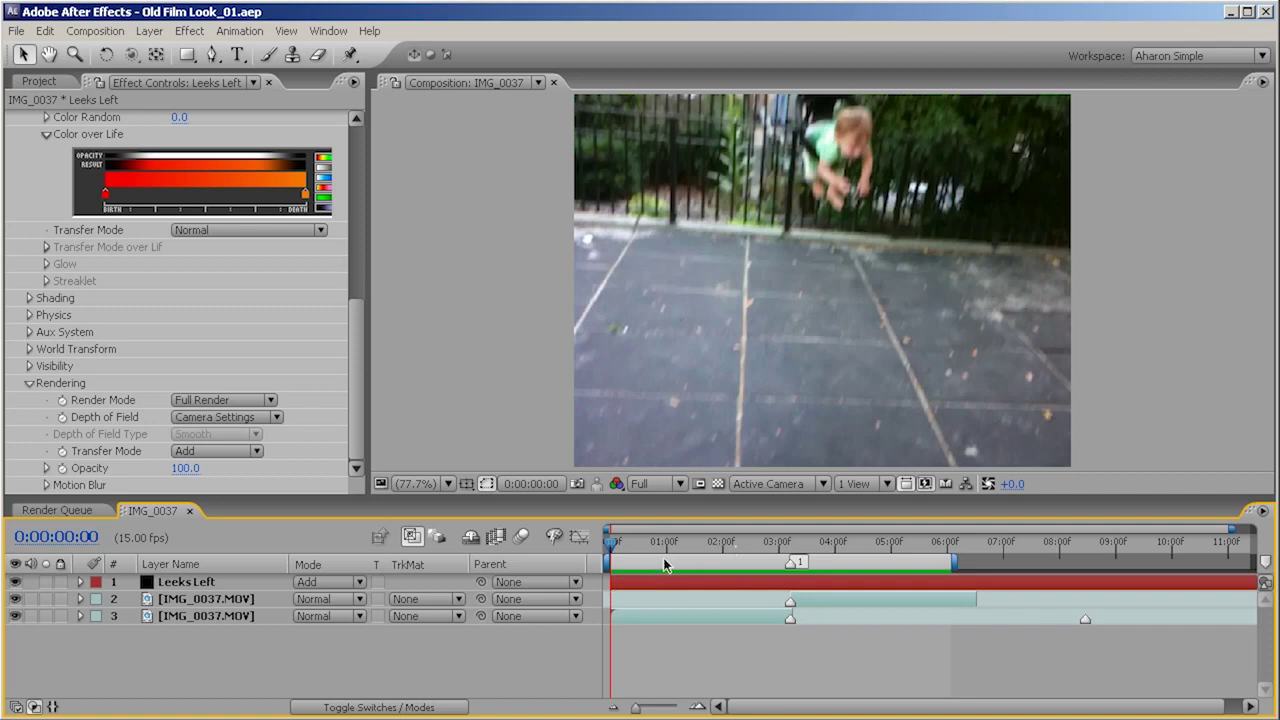
# Step: Lower the Leeks Left layer's opacity to 50% and preview the softer light leaks
pyautogui.click(168, 581)
pyautogui.press('t')
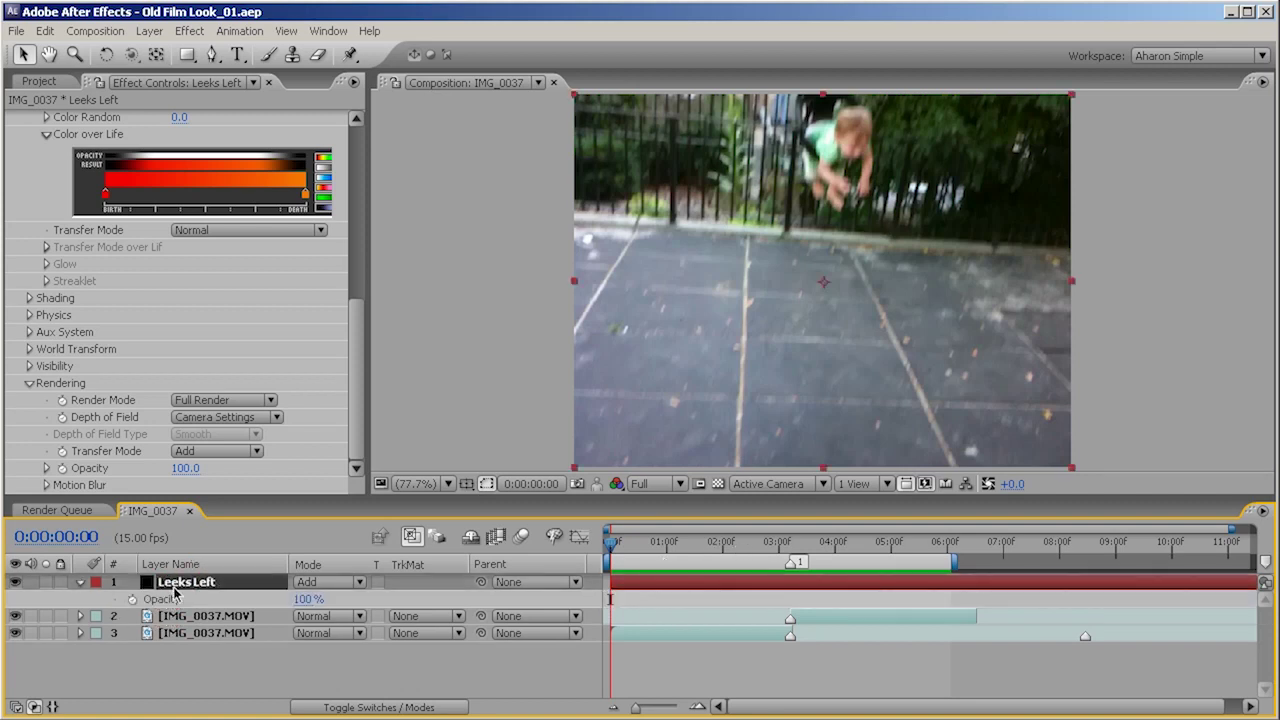
pyautogui.click(303, 599)
pyautogui.write('50')
pyautogui.press('Return')
pyautogui.press('capslock')
pyautogui.press('space')
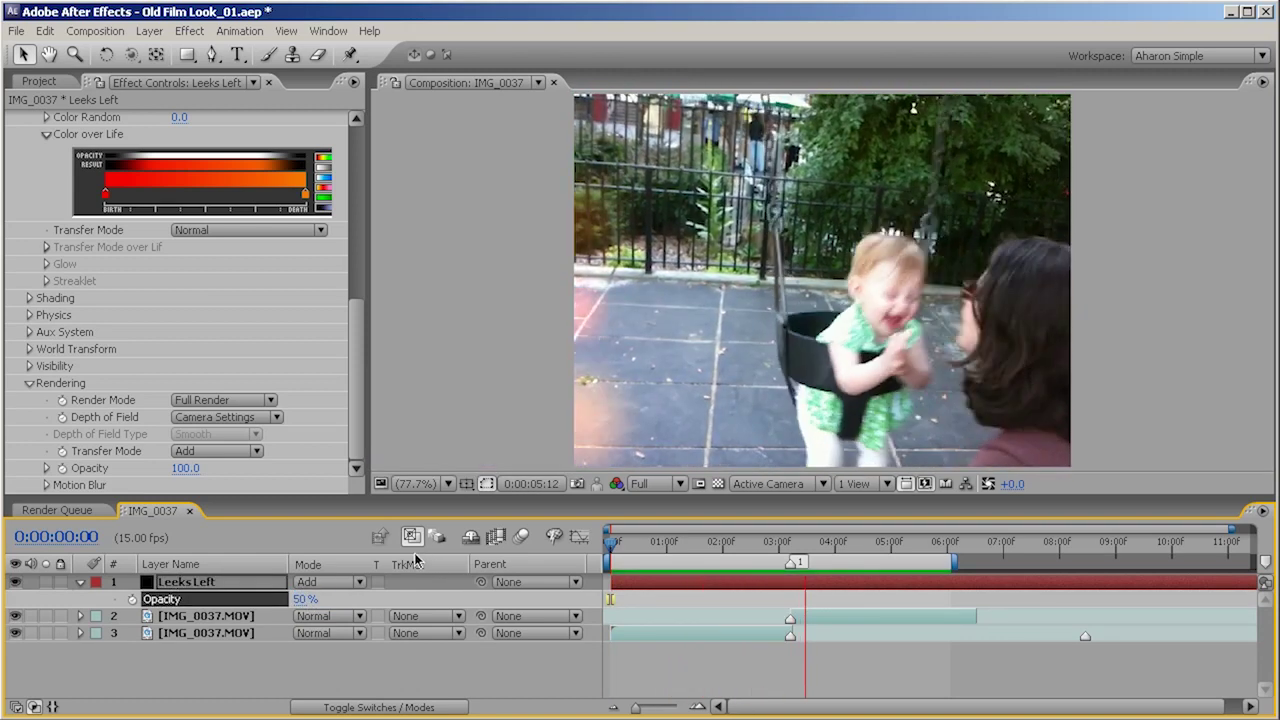
pyautogui.press('space')
# Step: Preview around the jump cut and add a 50% Opacity keyframe to Leeks Left at 0:00:02:13
pyautogui.moveTo(623, 545)
pyautogui.mouseDown()
pyautogui.moveTo(786, 552)
pyautogui.moveTo(791, 570)
pyautogui.mouseUp()
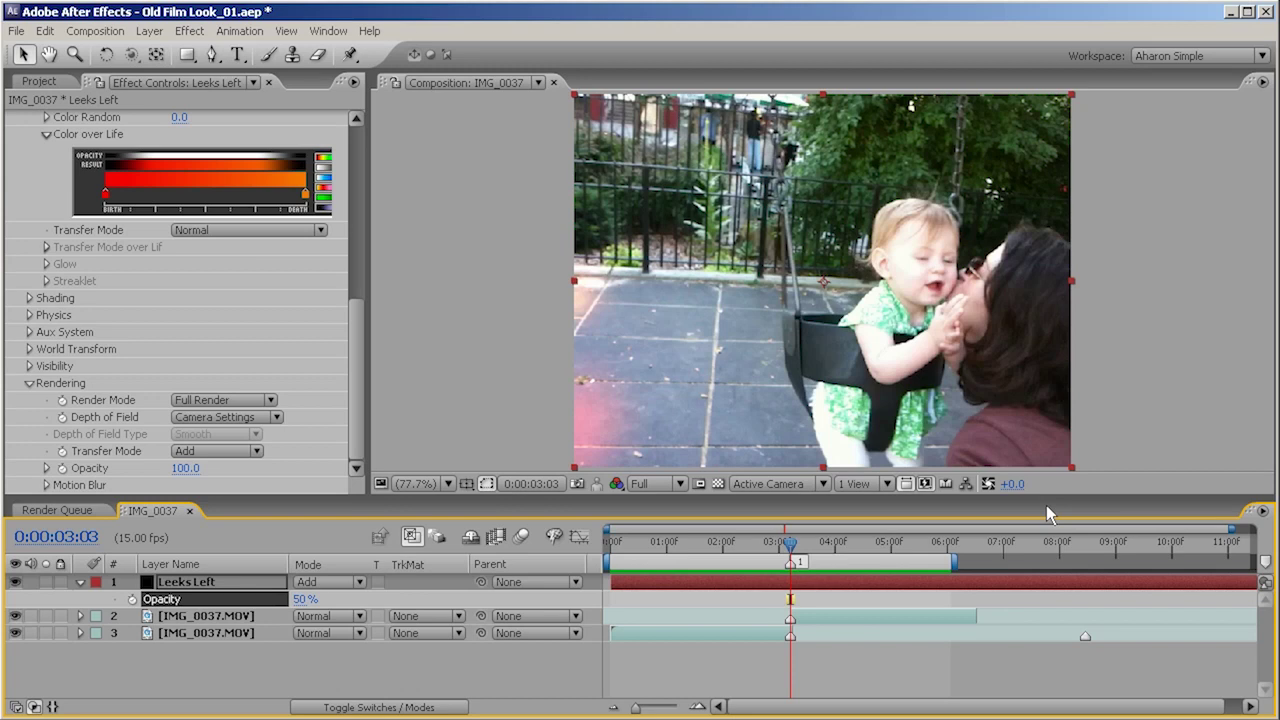
pyautogui.press('KP_0')
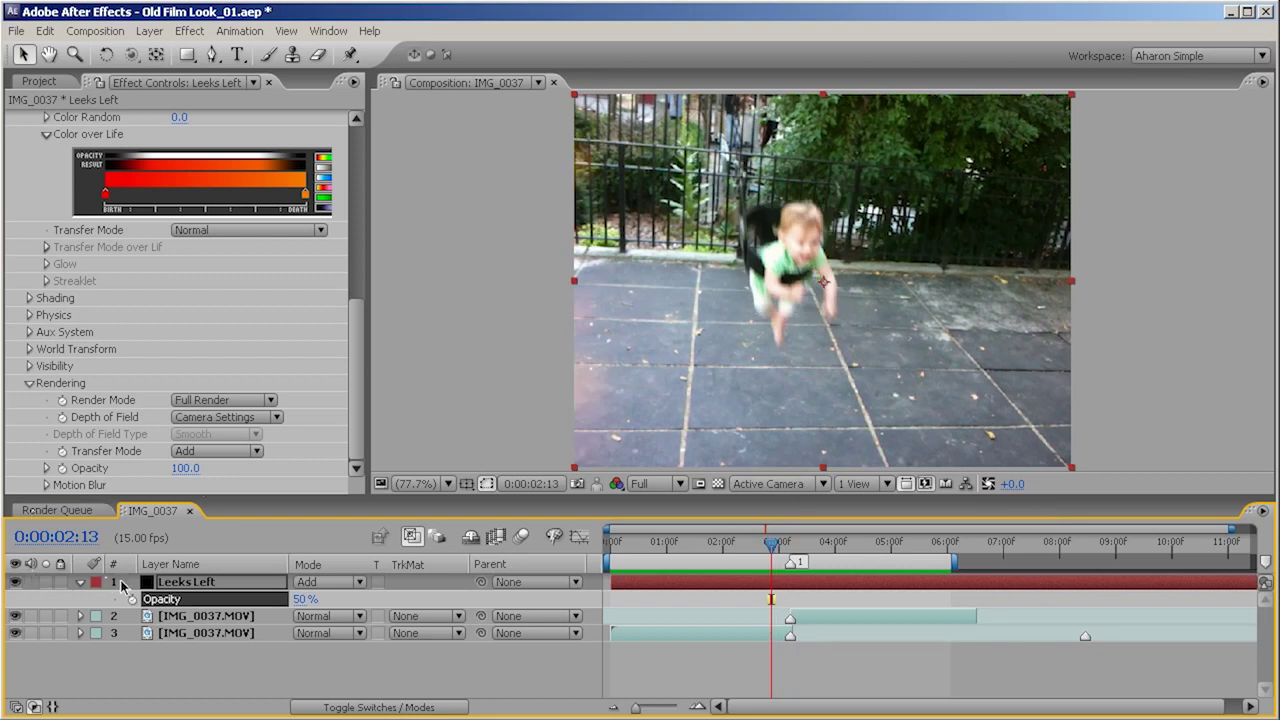
pyautogui.click(132, 599)
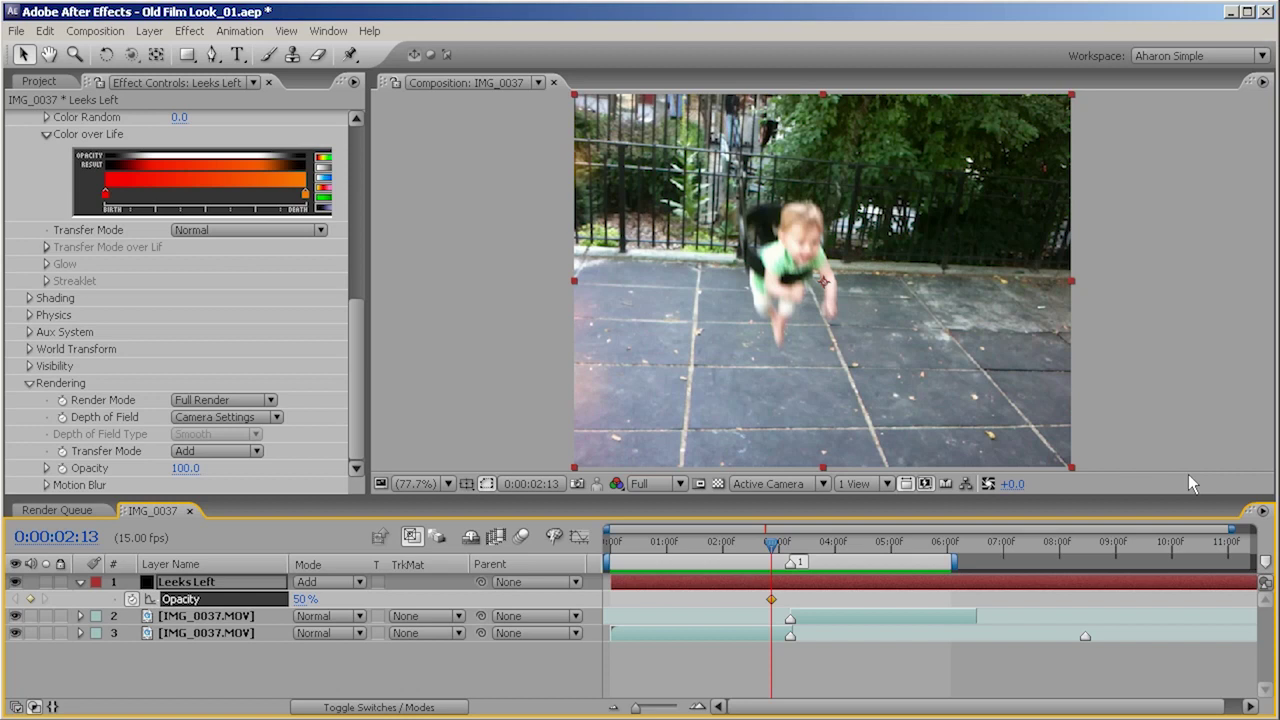
# Step: Add an Opacity keyframe of 0% to Leeks Left ten frames earlier, at 0:00:02:03
pyautogui.hotkey('shift', 'pageup')
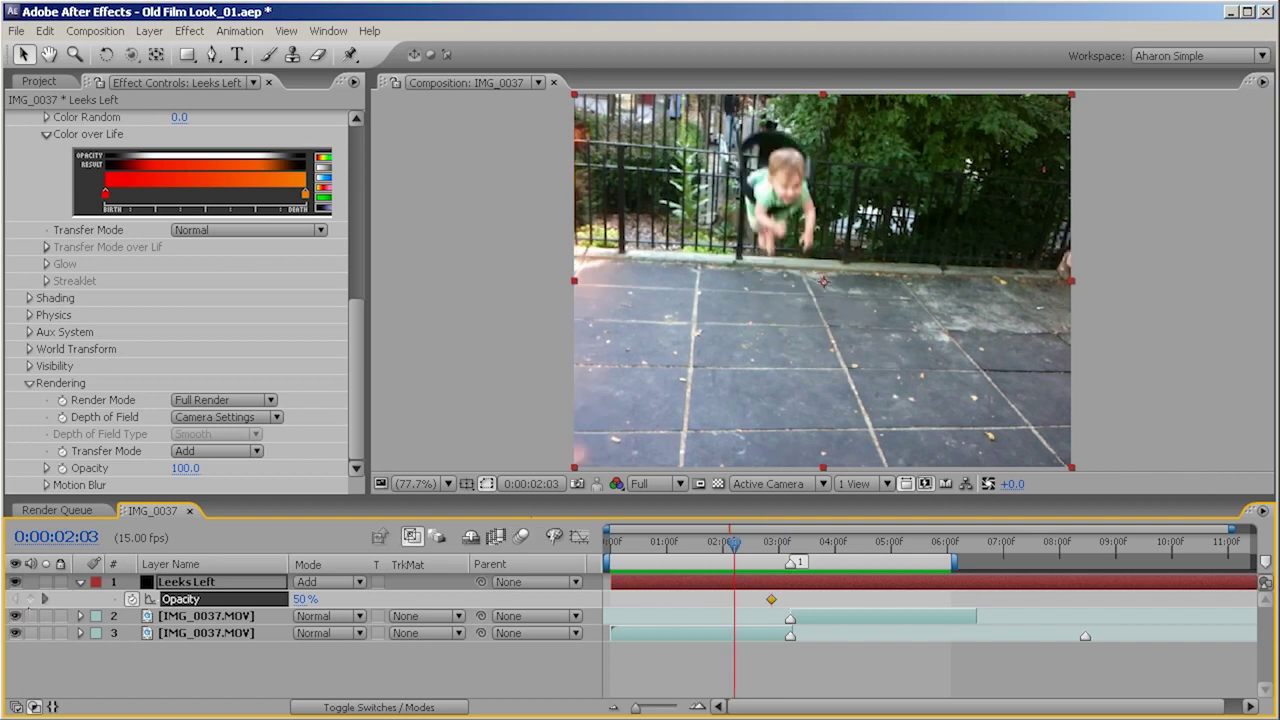
pyautogui.click(31, 599)
pyautogui.click(302, 599)
pyautogui.write('0')
pyautogui.press('Return')
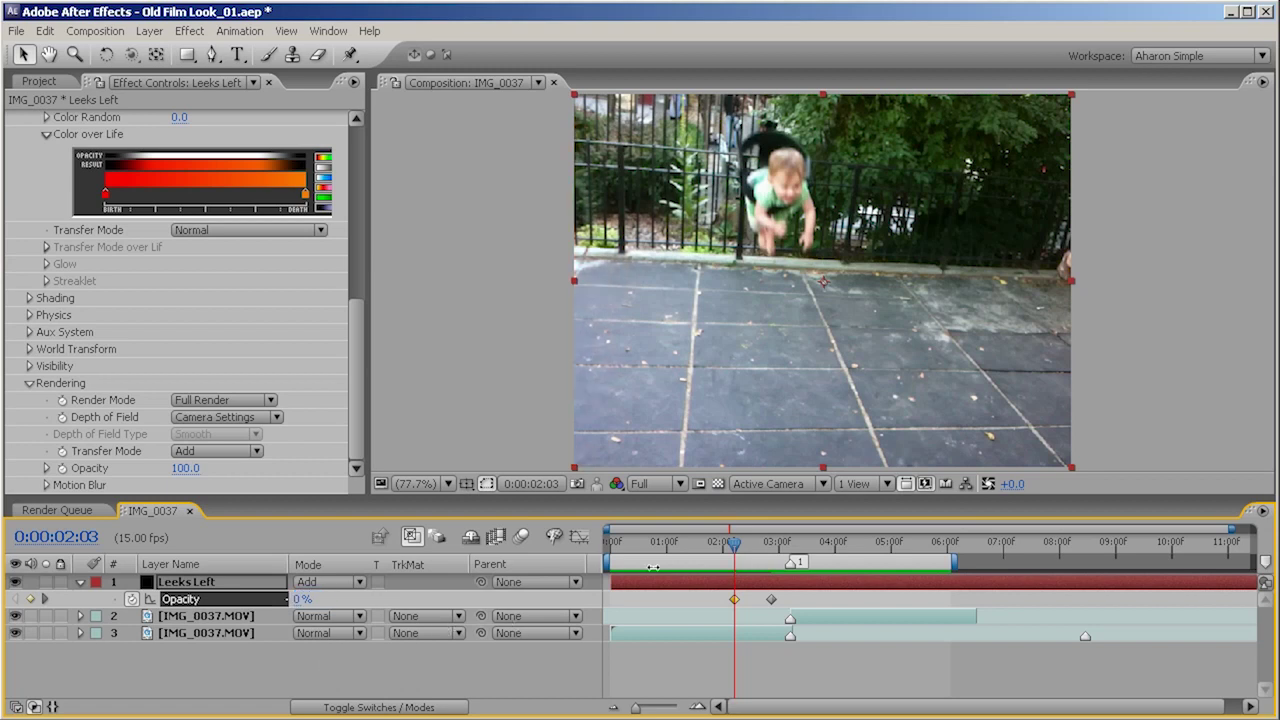
# Step: Add a holding Opacity keyframe of 50% to Leeks Left just after the cut, at 0:00:03:08
pyautogui.hotkey('shift', 'pagedown')
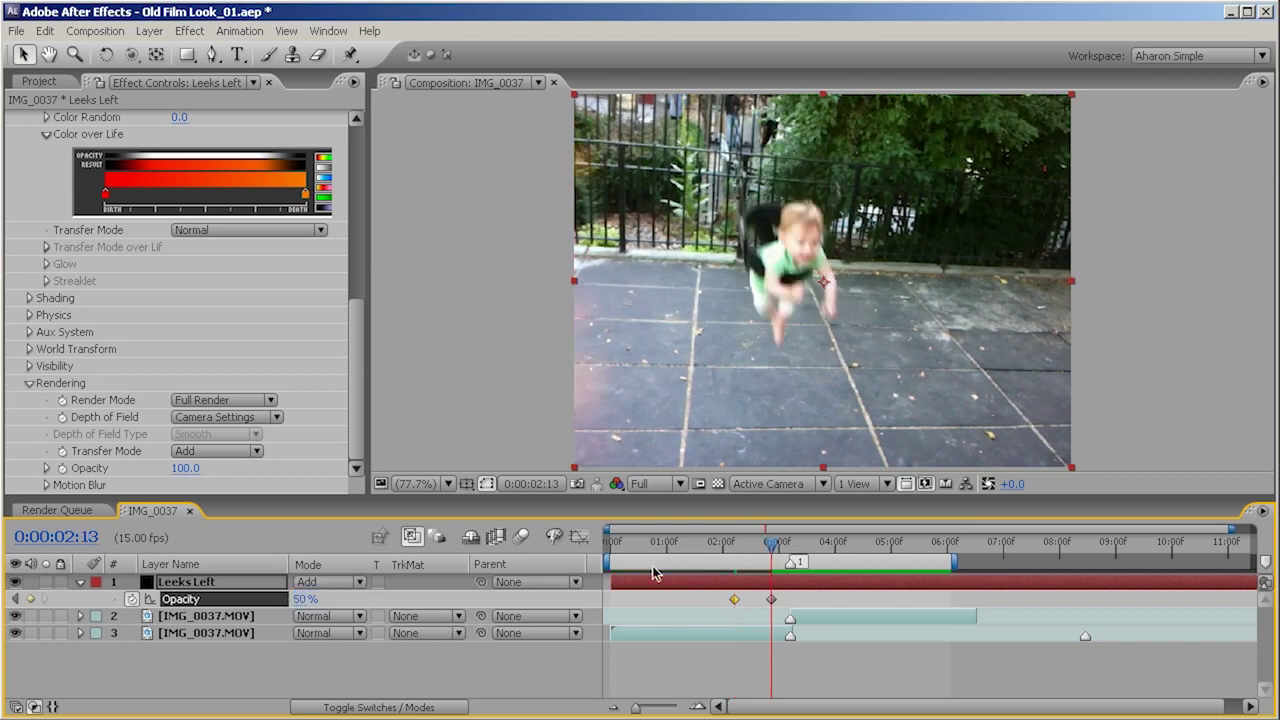
pyautogui.hotkey('shift', 'pagedown')
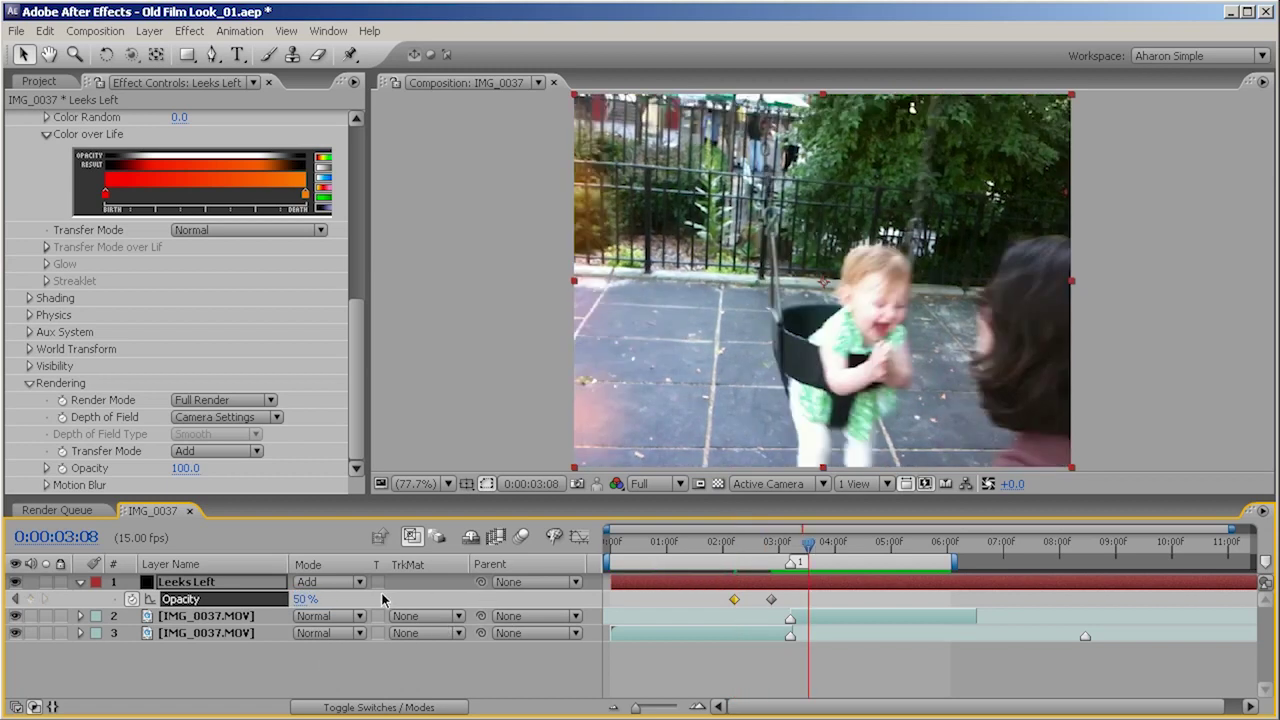
pyautogui.click(31, 599)
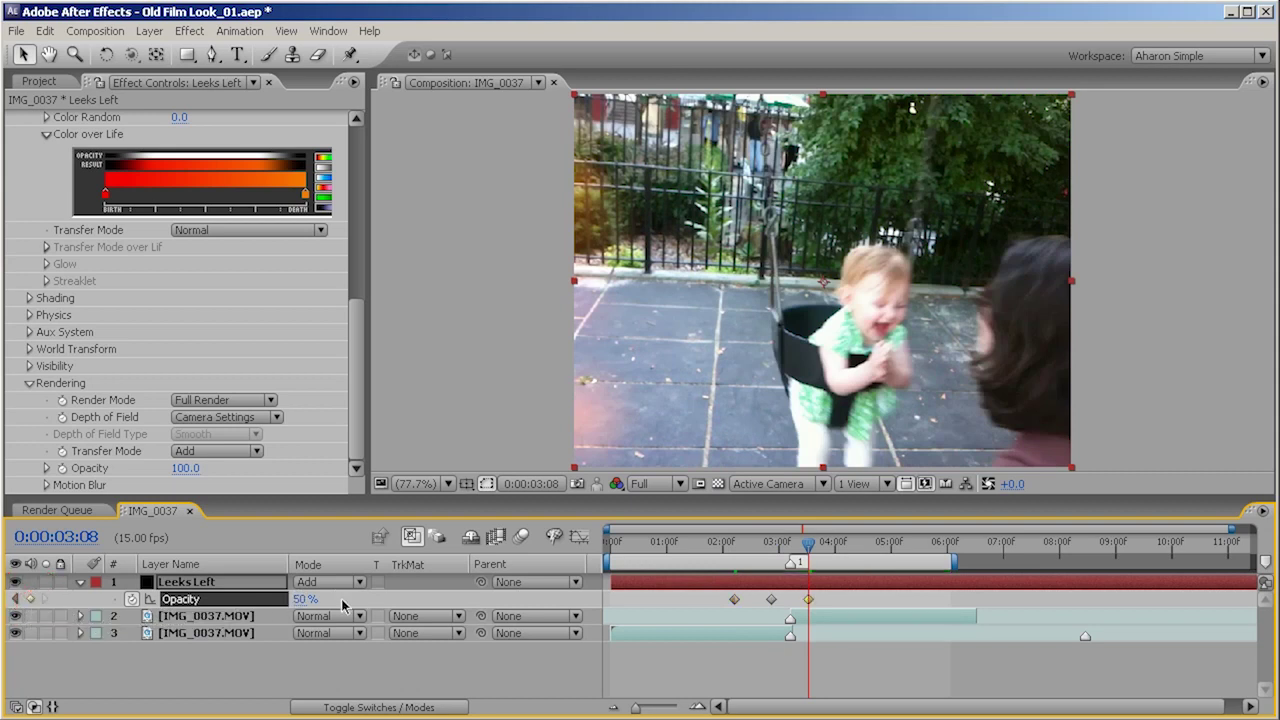
# Step: Fade Leeks Left out with a 0% Opacity keyframe at 0:00:04:03, and scrub back through the fade to 0:00:02:04
pyautogui.hotkey('shift', 'pagedown')
pyautogui.click(302, 599)
pyautogui.write('0')
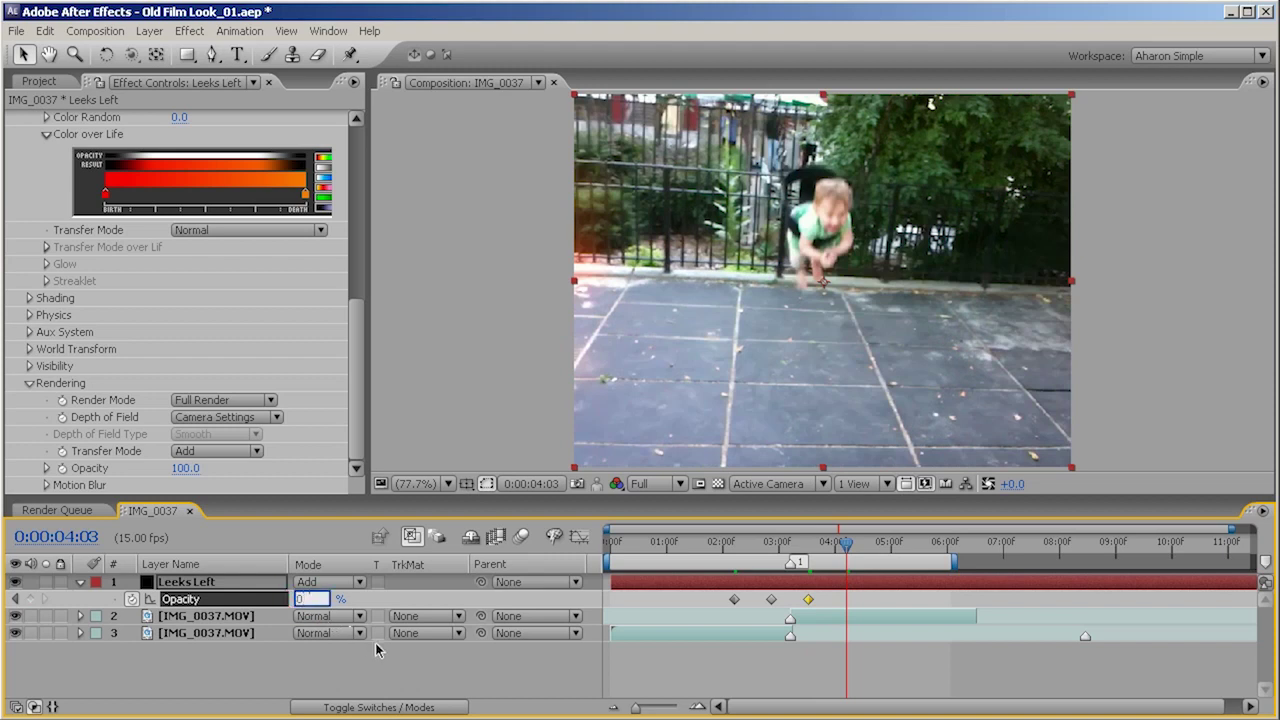
pyautogui.press('Return')
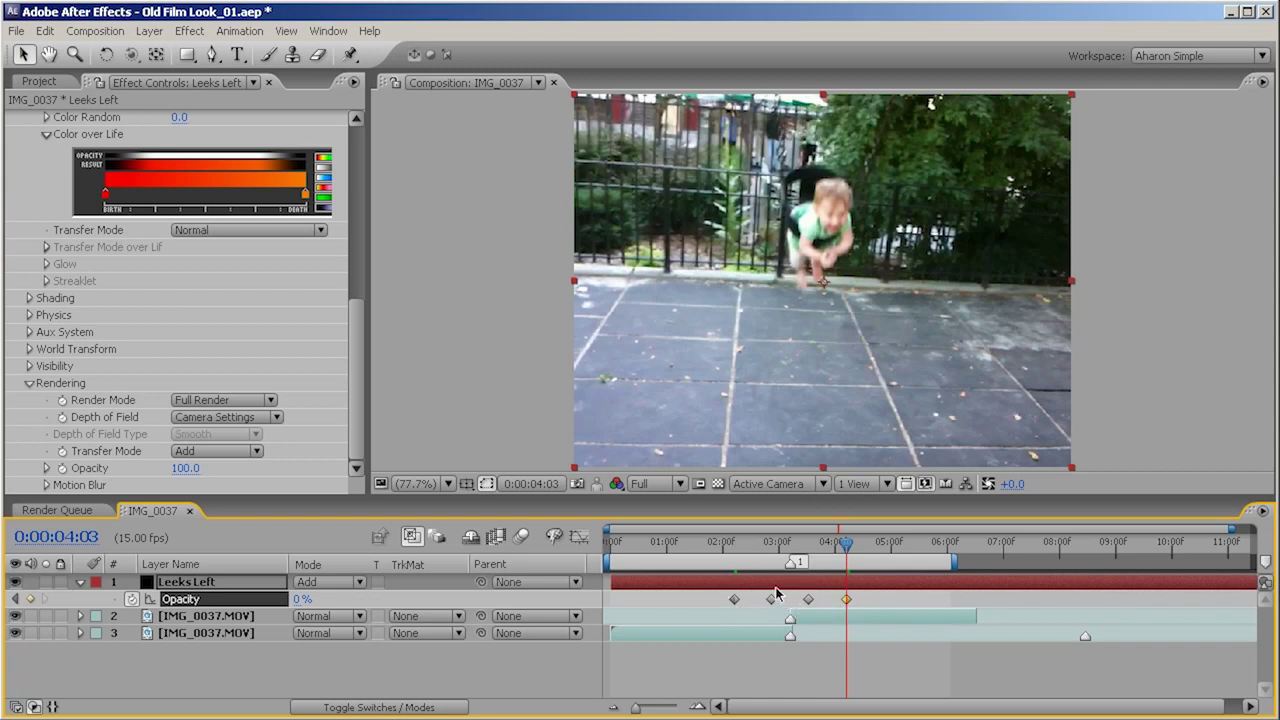
pyautogui.moveTo(787, 543); pyautogui.dragTo(740, 535)
# Step: Duplicate the Leeks Left layer and rename the copy Leeks Right
pyautogui.click(686, 584)
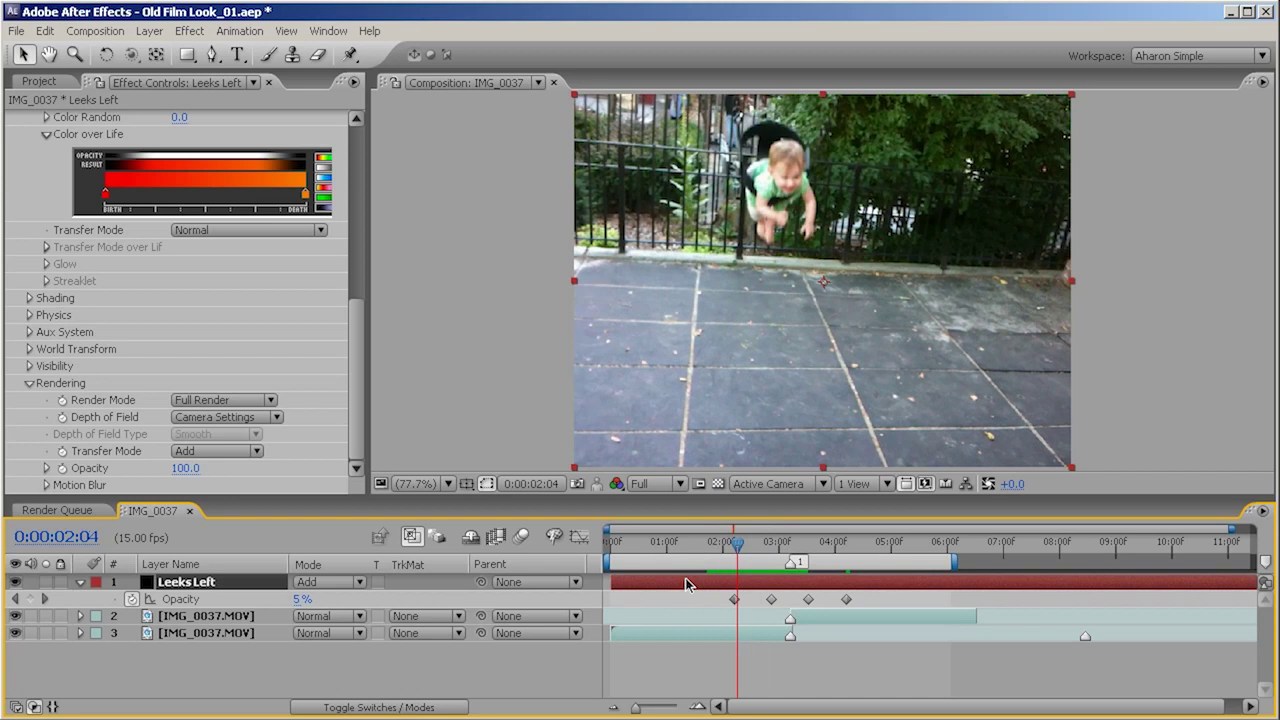
pyautogui.hotkey('ctrl', 'd')
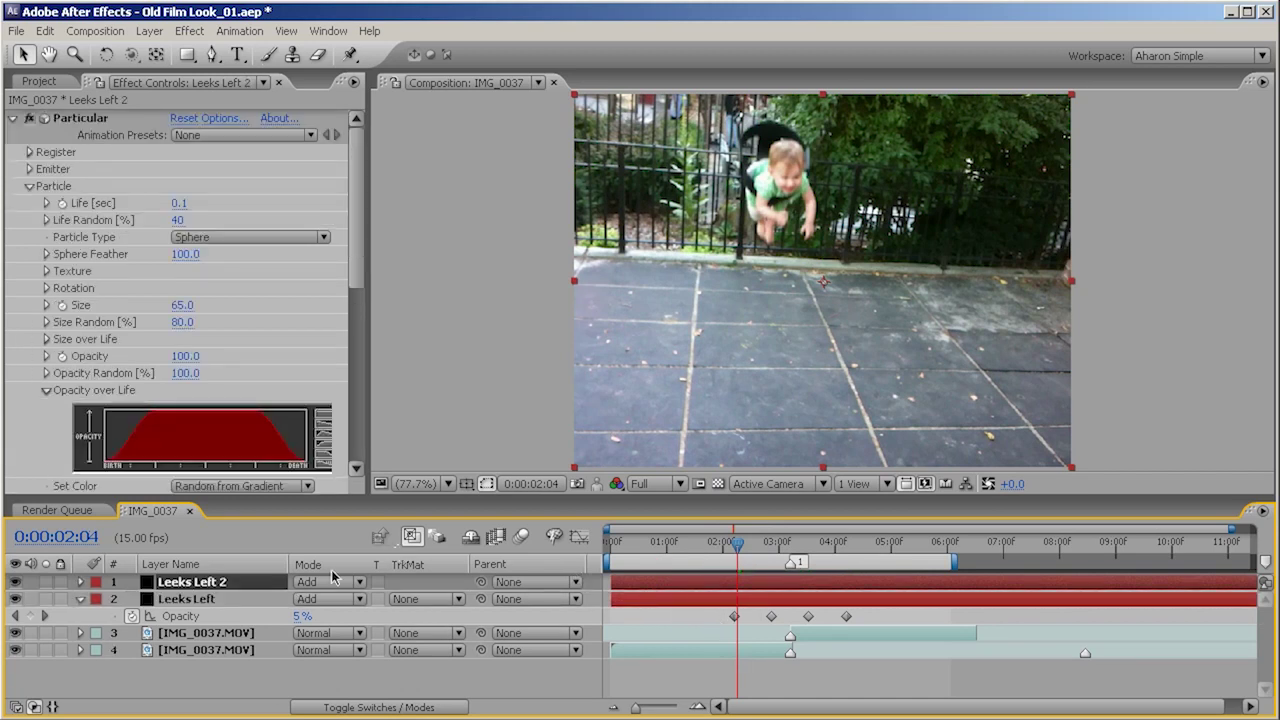
pyautogui.click(72, 118)
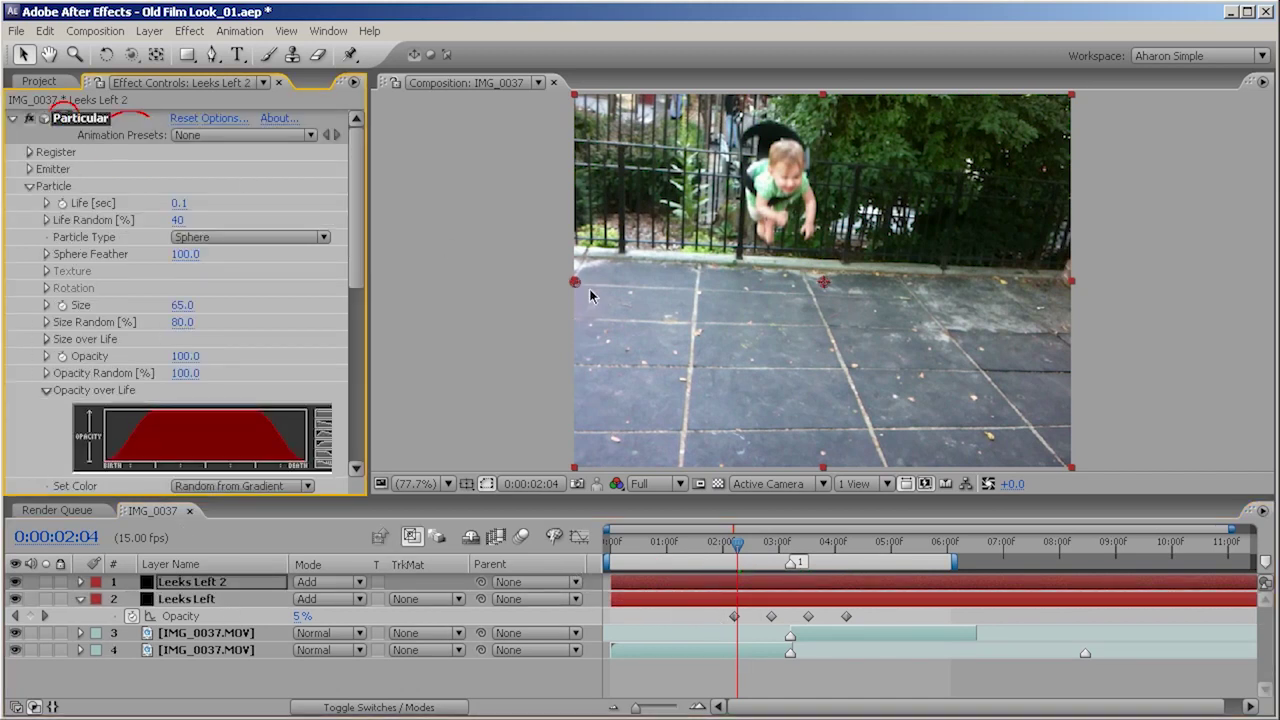
pyautogui.click(192, 582)
pyautogui.press('Return')
pyautogui.moveTo(182, 582); pyautogui.dragTo(242, 584)
pyautogui.write('Righ')
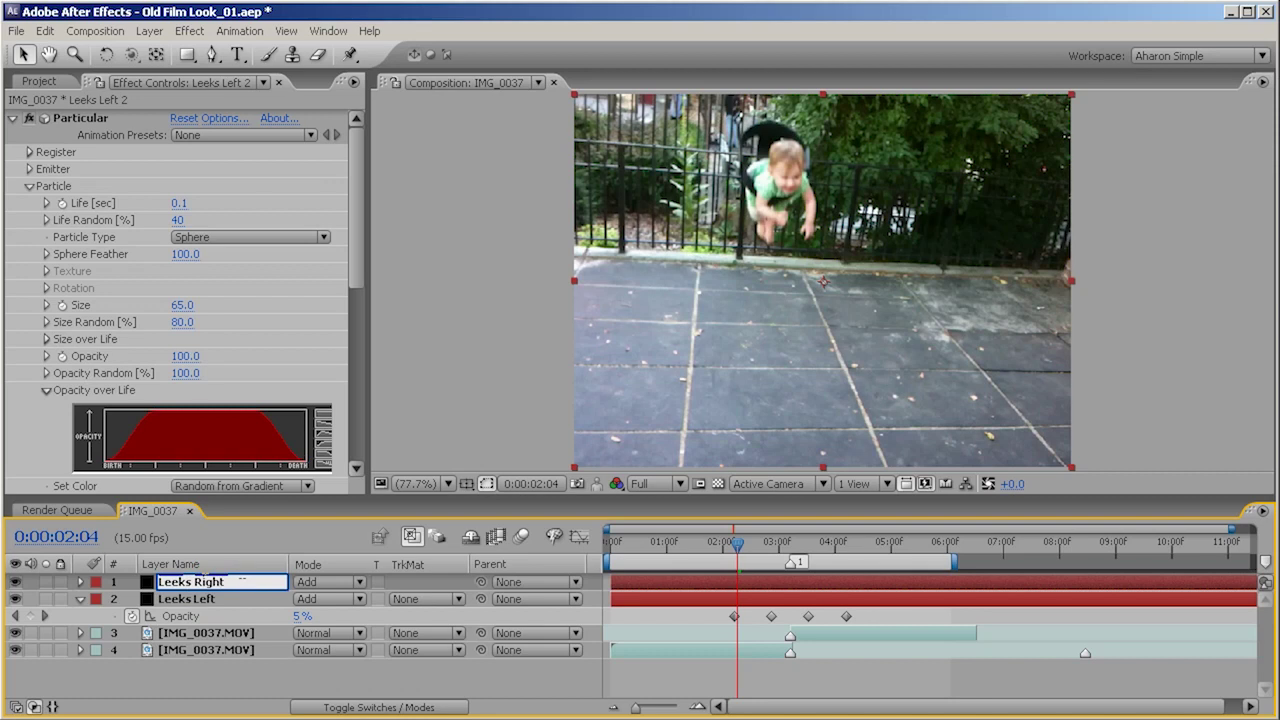
pyautogui.press('Return')
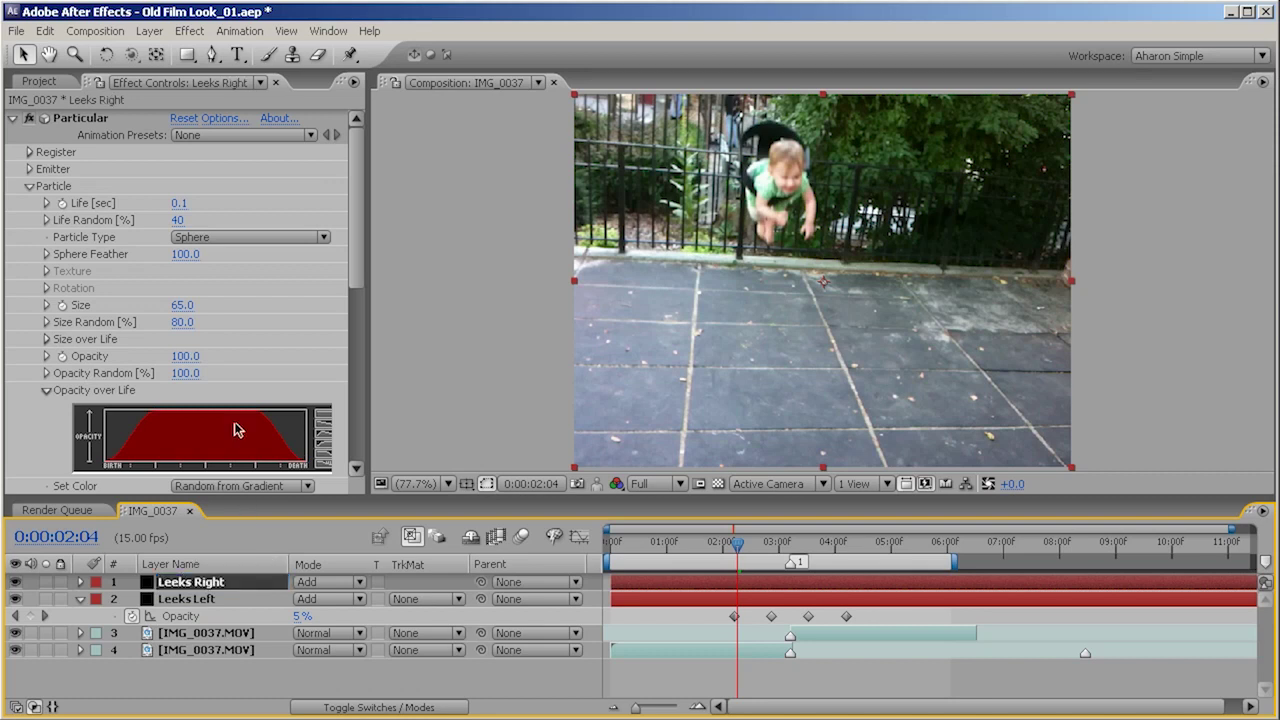
# Step: Move the Leeks Right particle emitter to the middle of the frame's right edge and check the leaks at 0:00:03:05
pyautogui.click(80, 118)
pyautogui.click(574, 281)
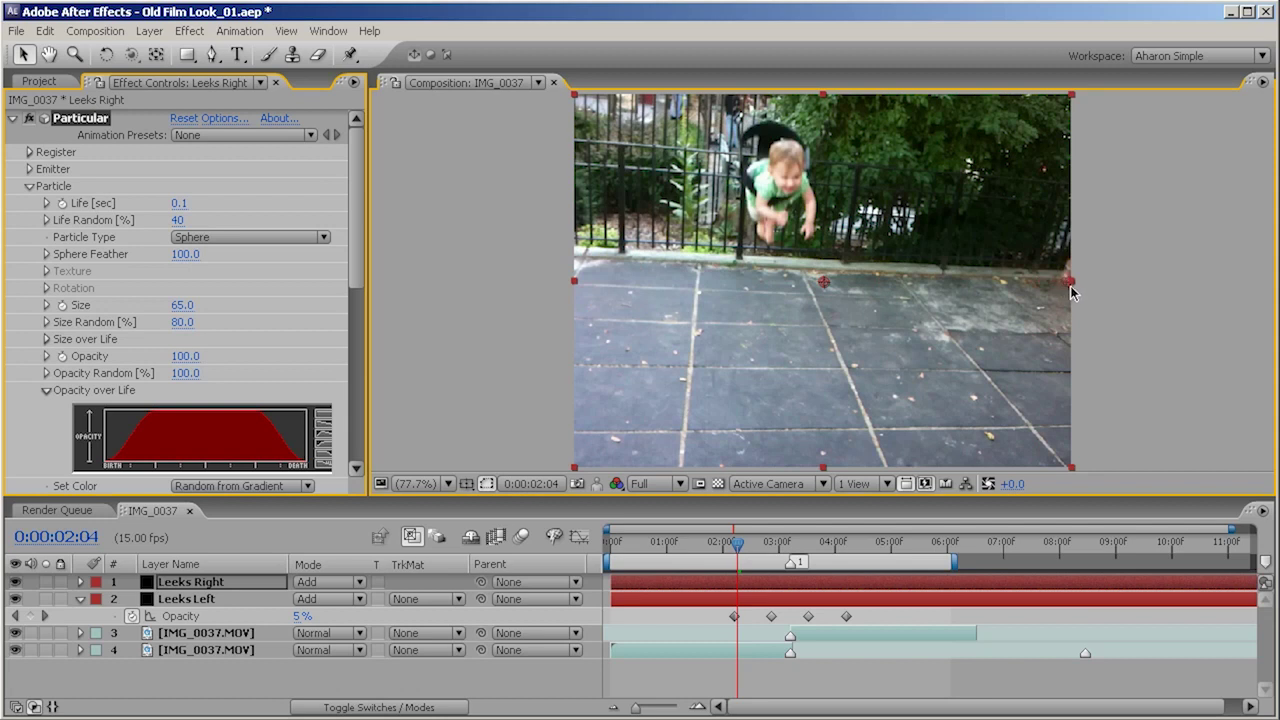
pyautogui.moveTo(1071, 286); pyautogui.dragTo(1071, 286)
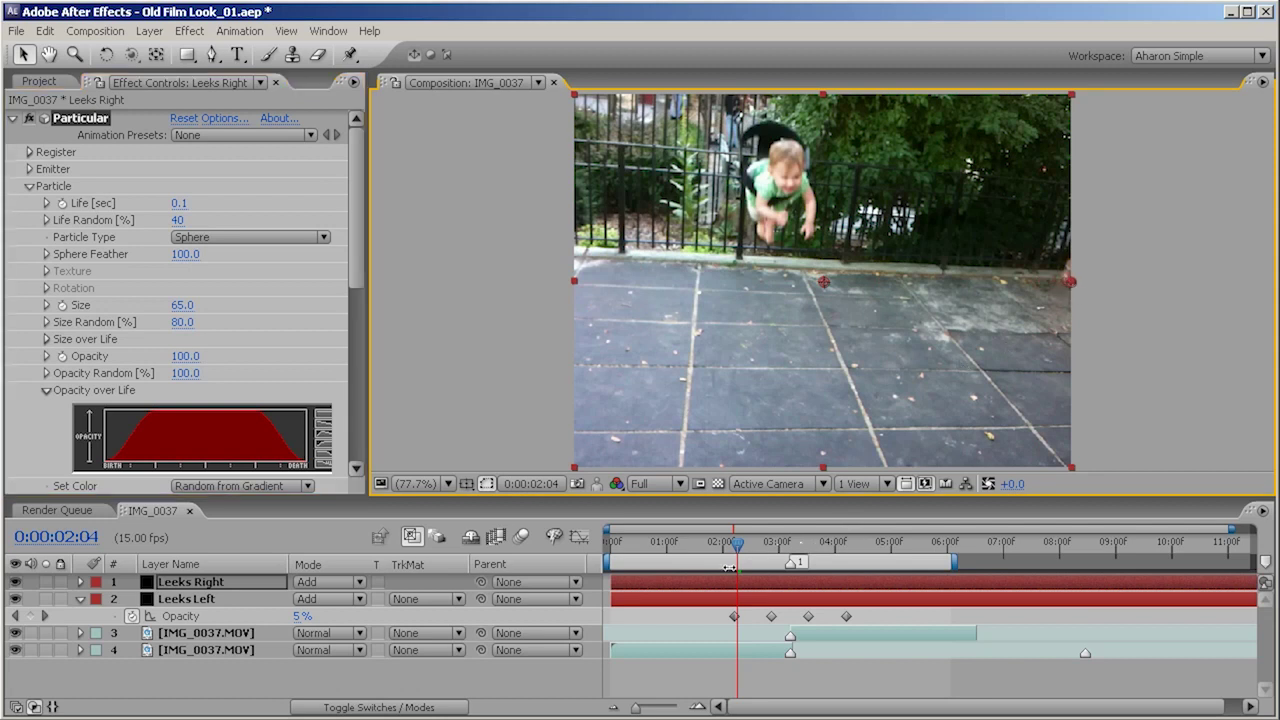
pyautogui.moveTo(737, 543); pyautogui.dragTo(800, 556)
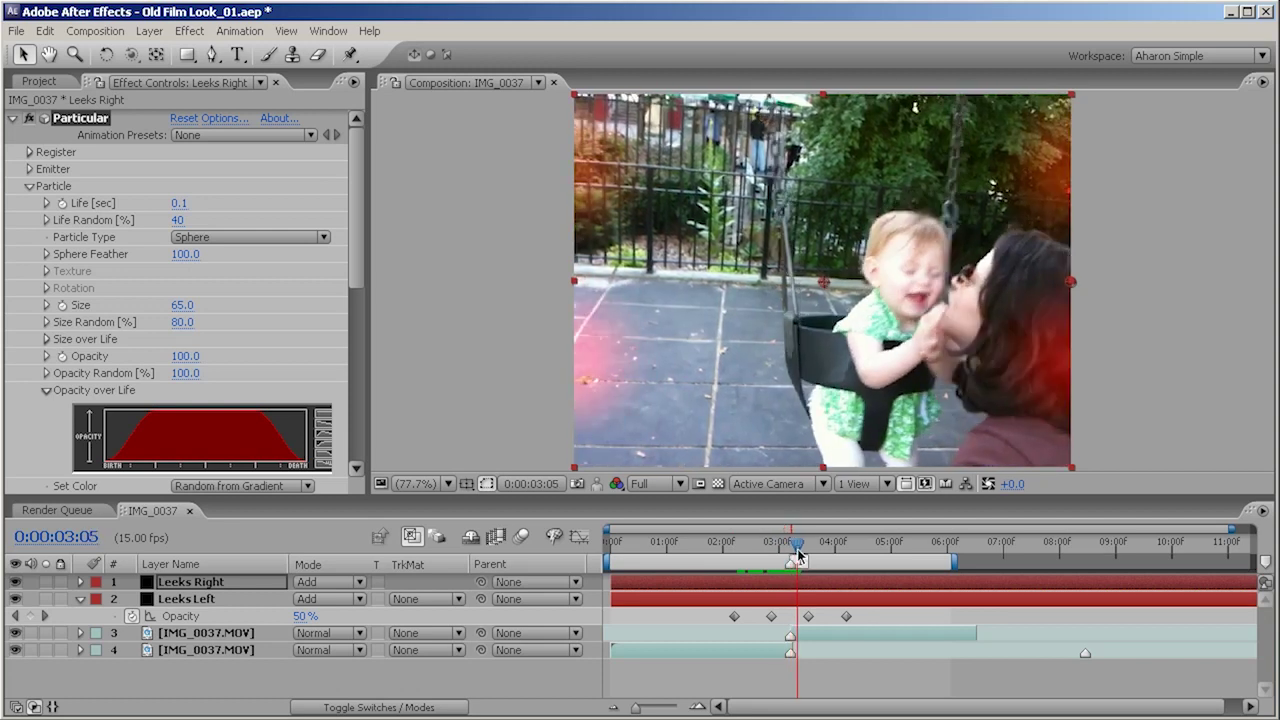
# Step: Place composition marker 1 at 0:00:03:05 and set the Leeks Right emitter's Random Seed to 200000
pyautogui.hotkey('shift', '1')
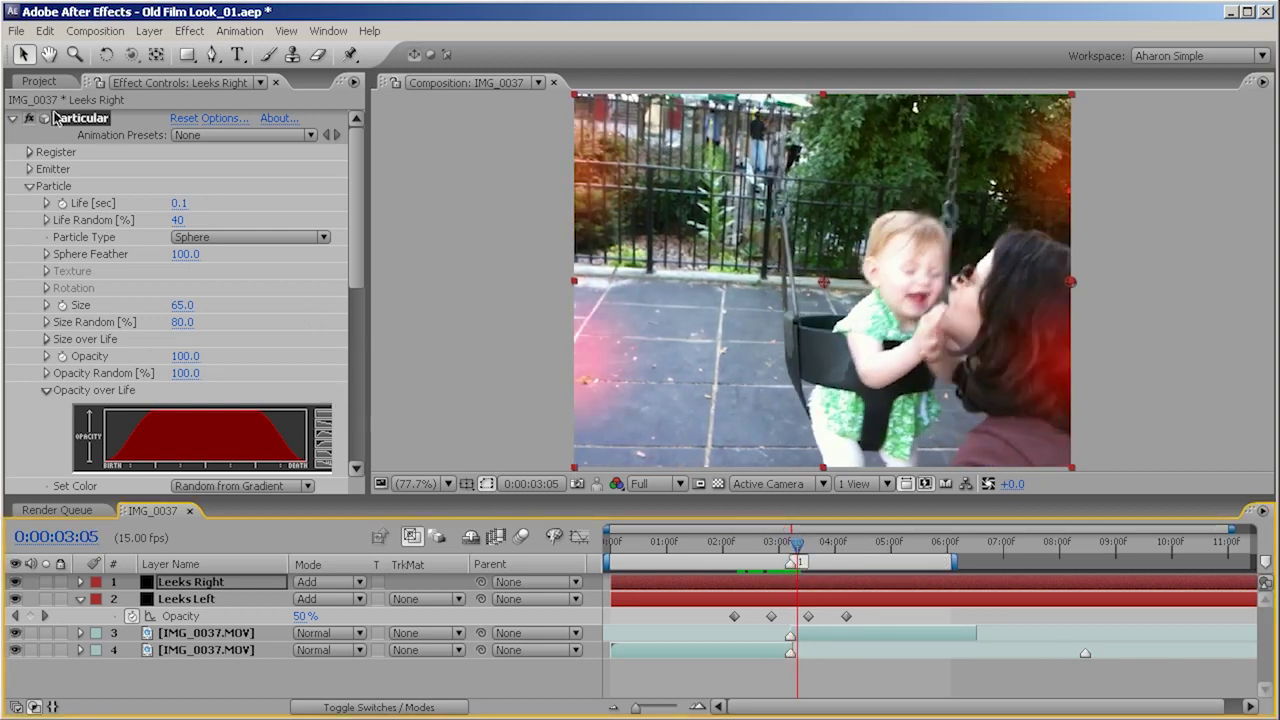
pyautogui.moveTo(356, 245); pyautogui.dragTo(361, 218)
pyautogui.click(28, 169)
pyautogui.scroll(-1, 135, 293)
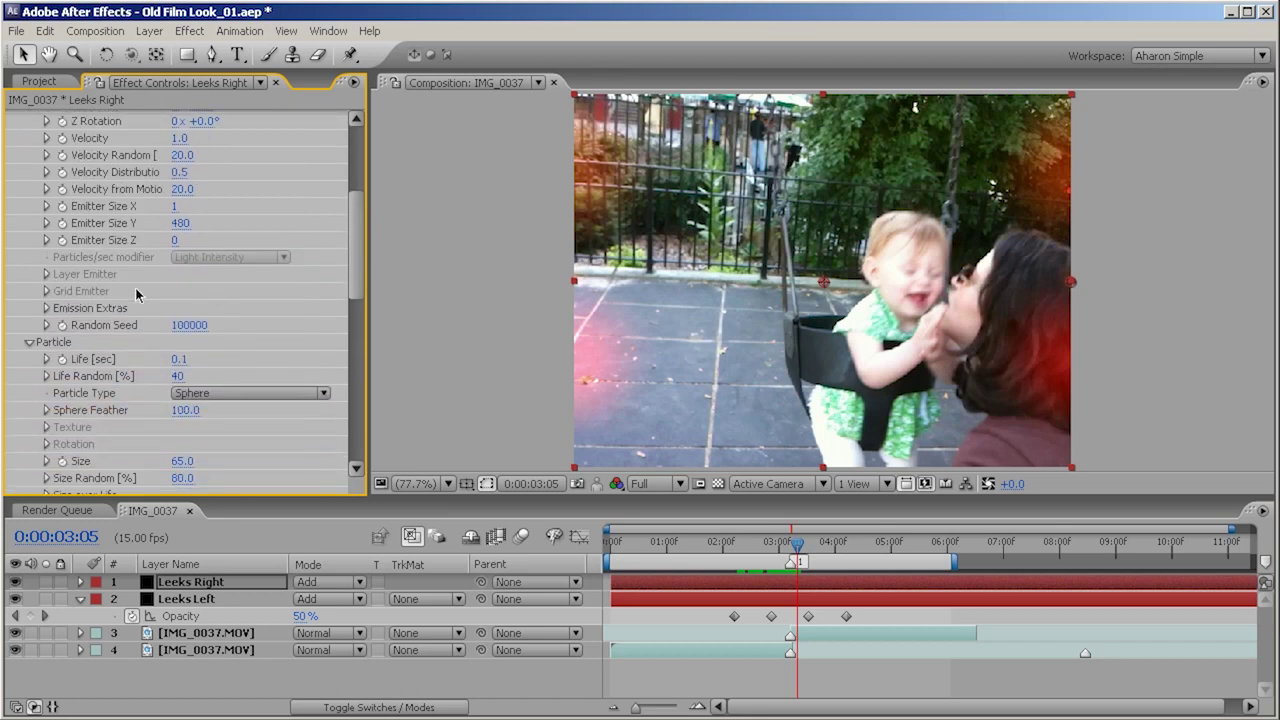
pyautogui.click(189, 325)
pyautogui.click(176, 325)
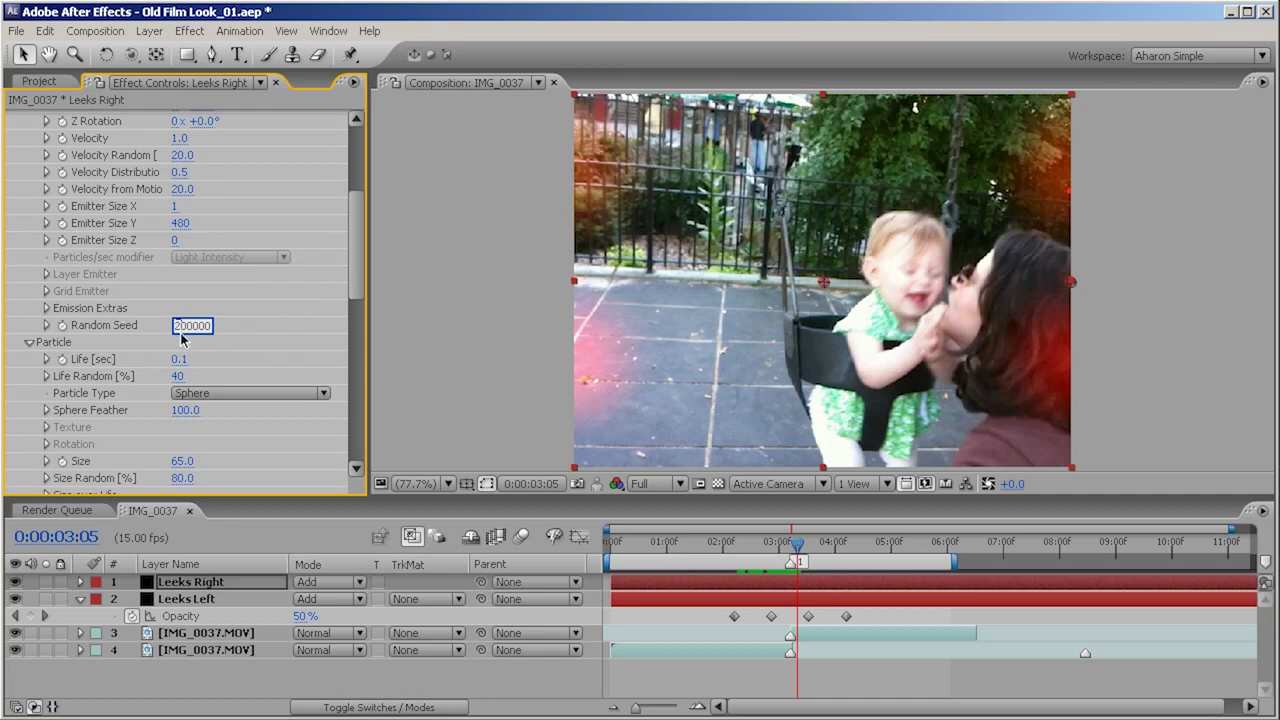
pyautogui.write('2')
pyautogui.press('Return')
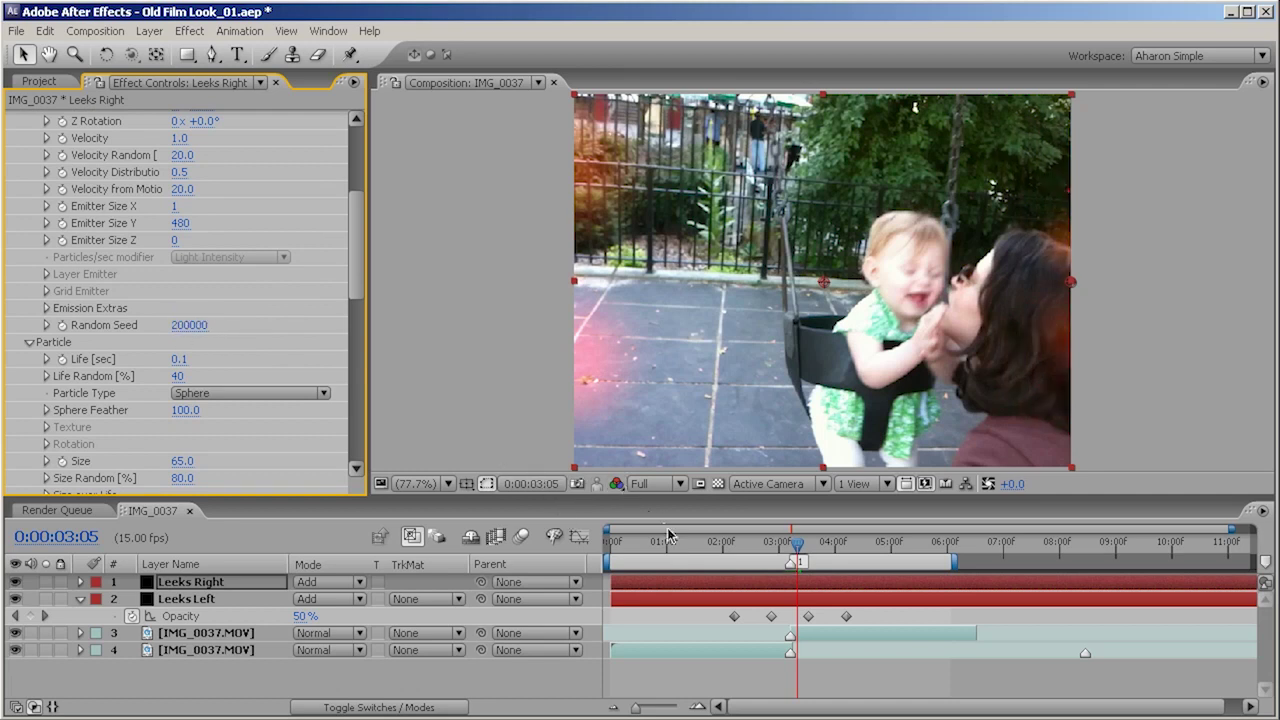
# Step: Preview the composition to check the leaks on both edges, and return to the cut at 0:00:03:03
pyautogui.press('space')
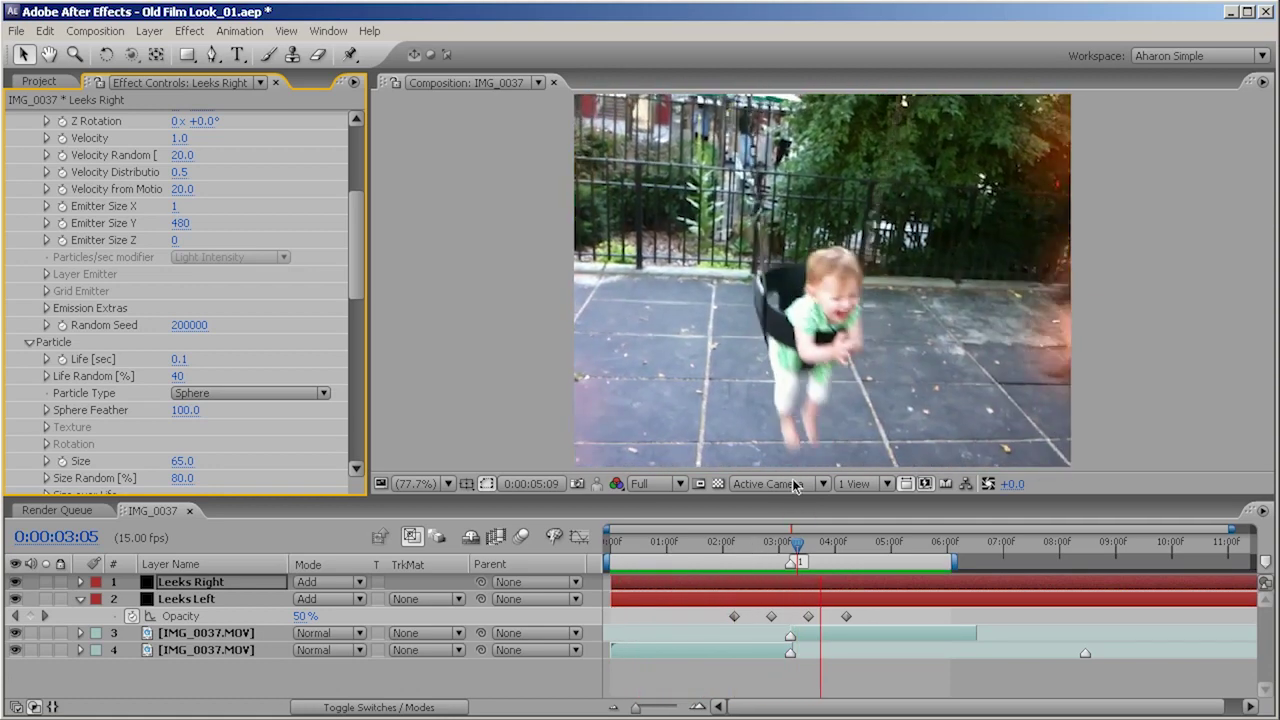
pyautogui.press('space')
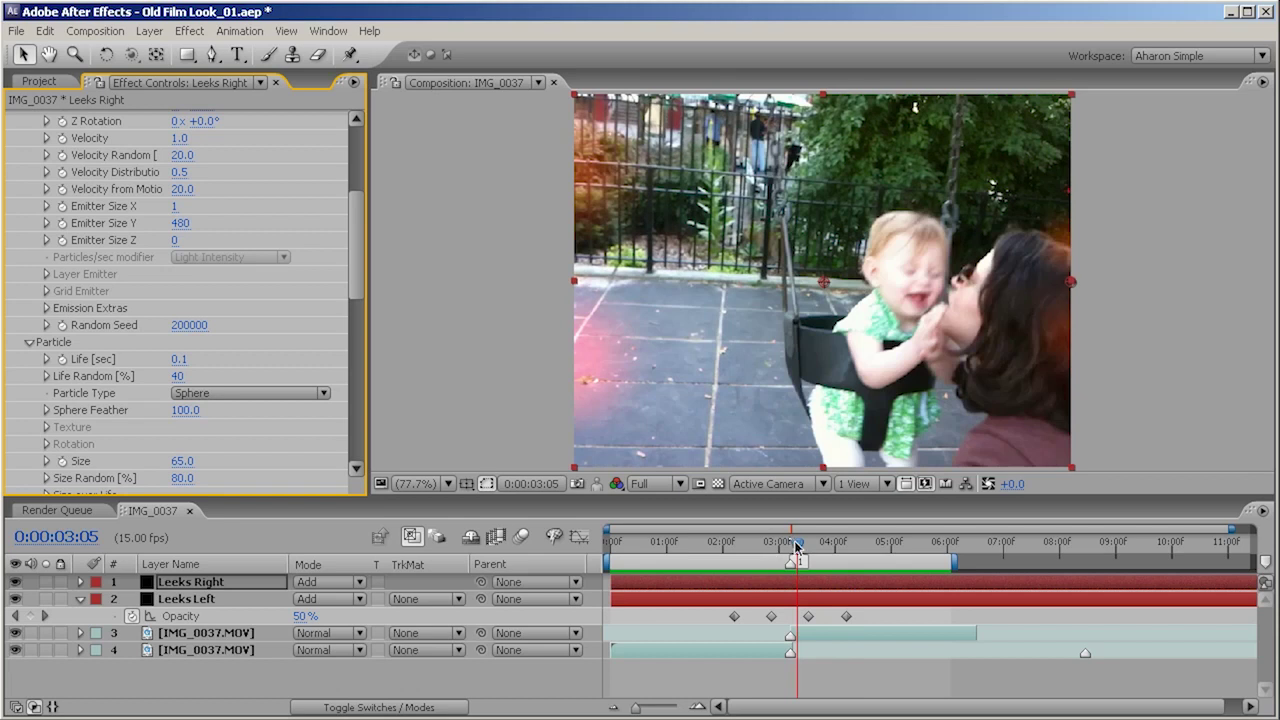
pyautogui.moveTo(797, 545); pyautogui.dragTo(790, 545)
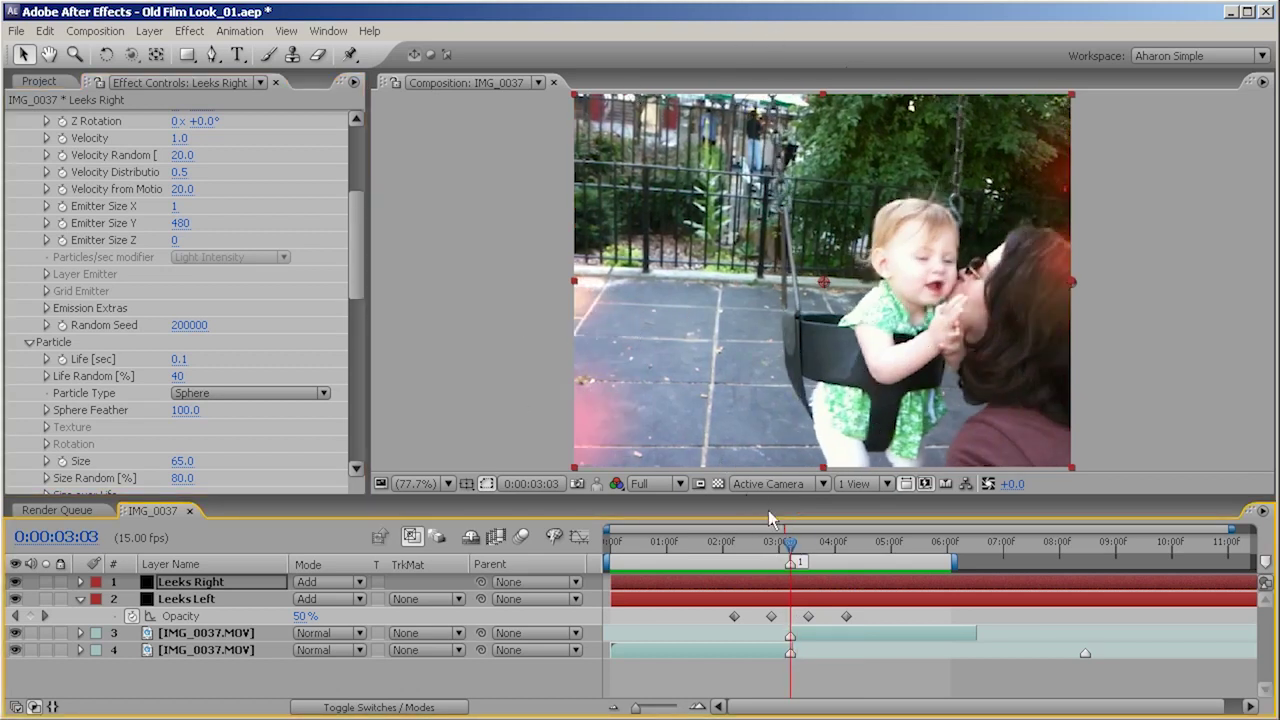
# Step: Duplicate the Leeks Right layer and set the copy's Particular emitter to 500 particles per second
pyautogui.click(767, 589)
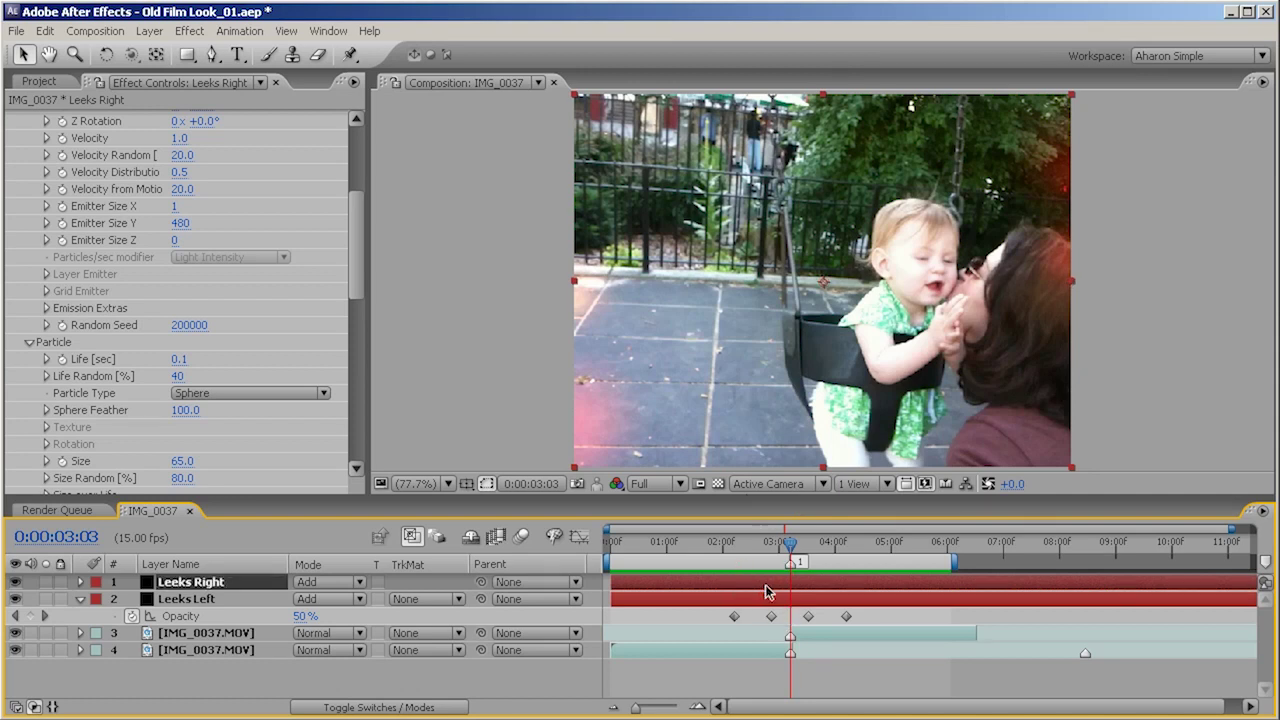
pyautogui.hotkey('ctrl', 'd')
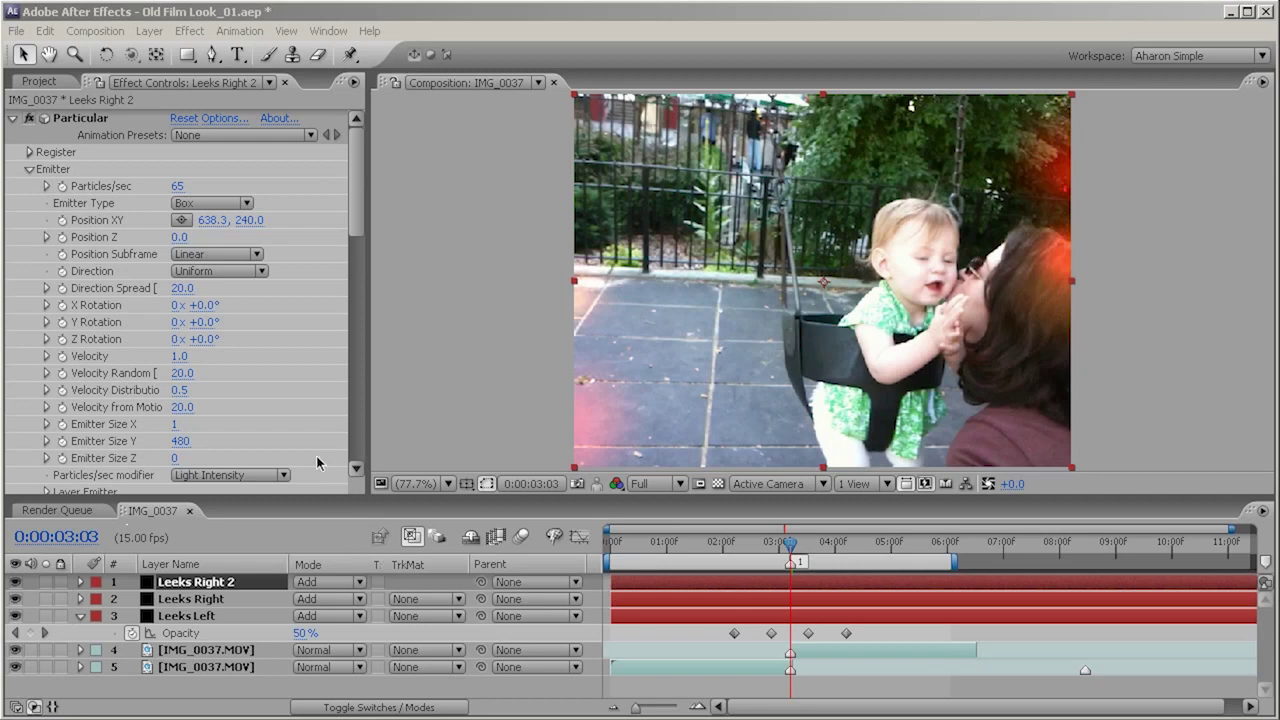
pyautogui.click(179, 187)
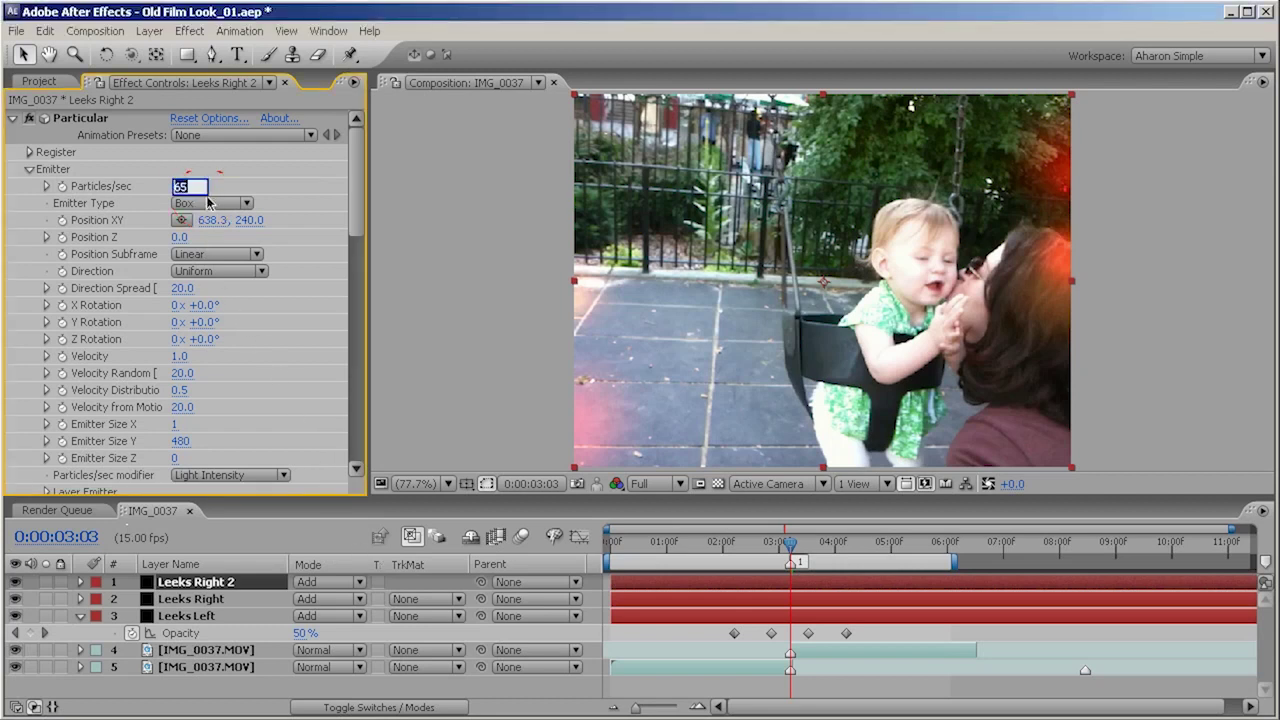
pyautogui.write('500')
pyautogui.press('Return')
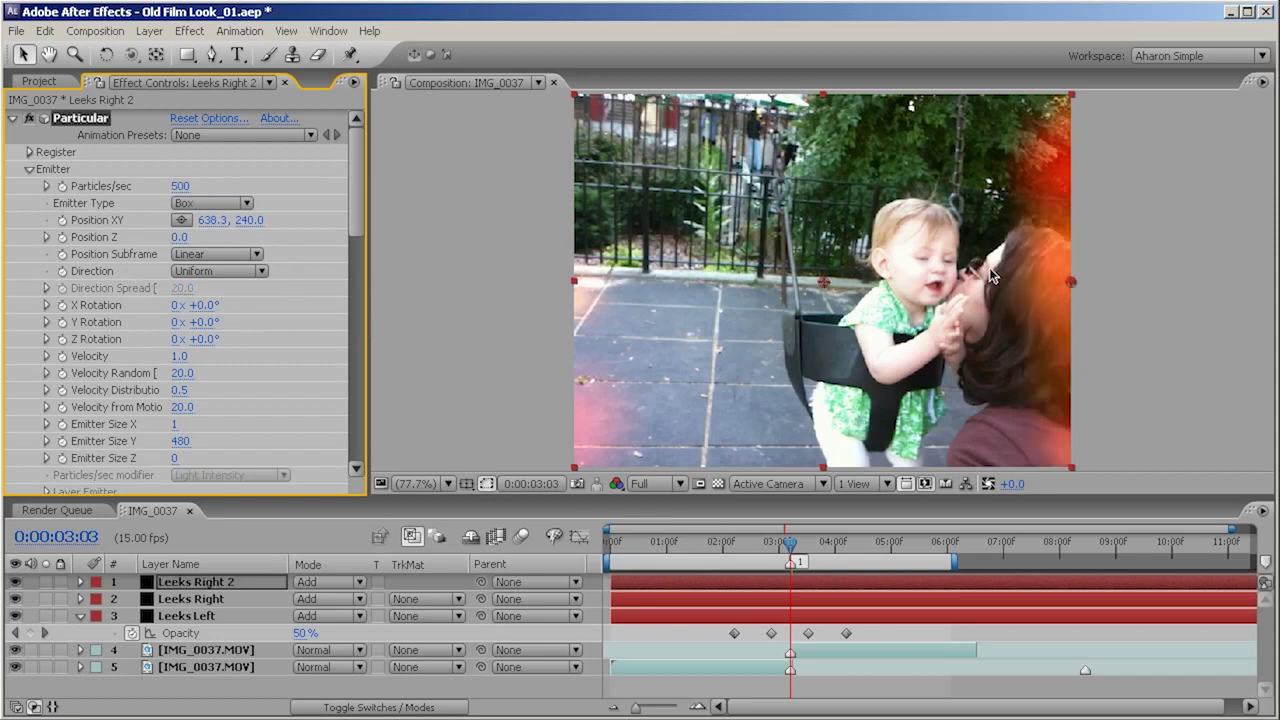
# Step: Center the duplicated layer's emitter in the frame at X position 320 and set its Emitter Size X to 640
pyautogui.moveTo(1061, 286); pyautogui.dragTo(824, 287)
pyautogui.click(228, 228)
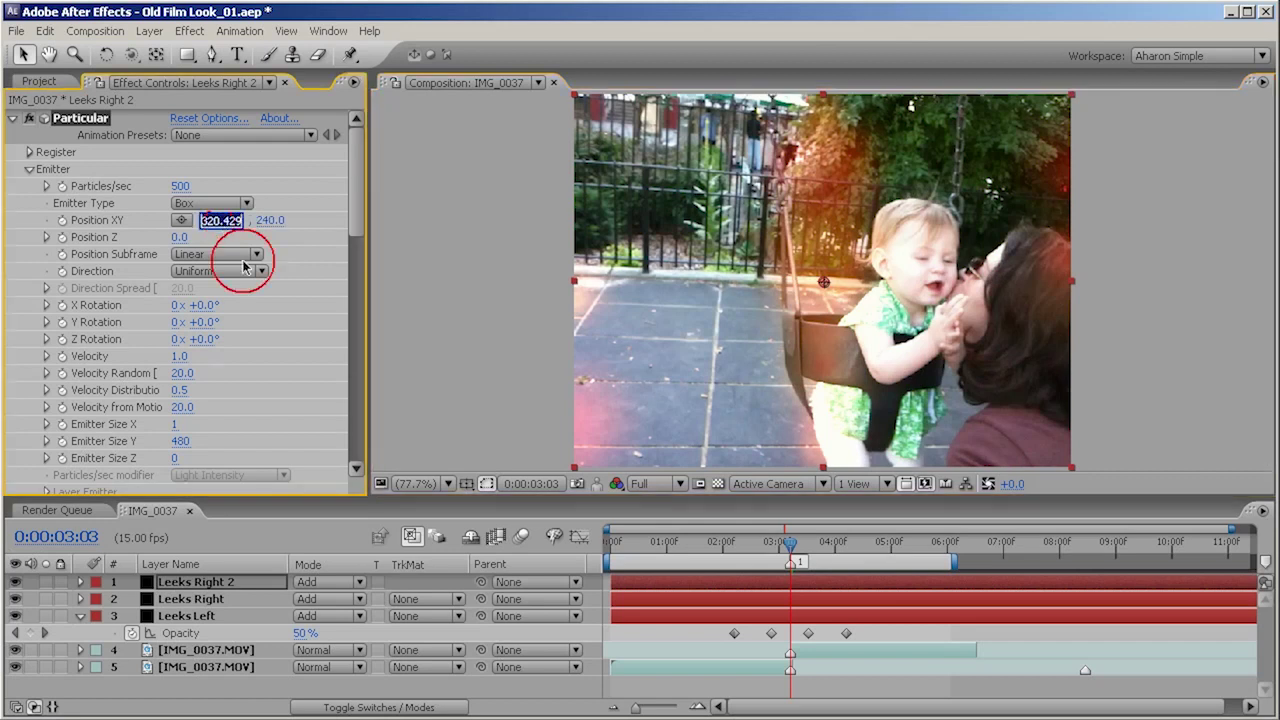
pyautogui.write('320')
pyautogui.press('Return')
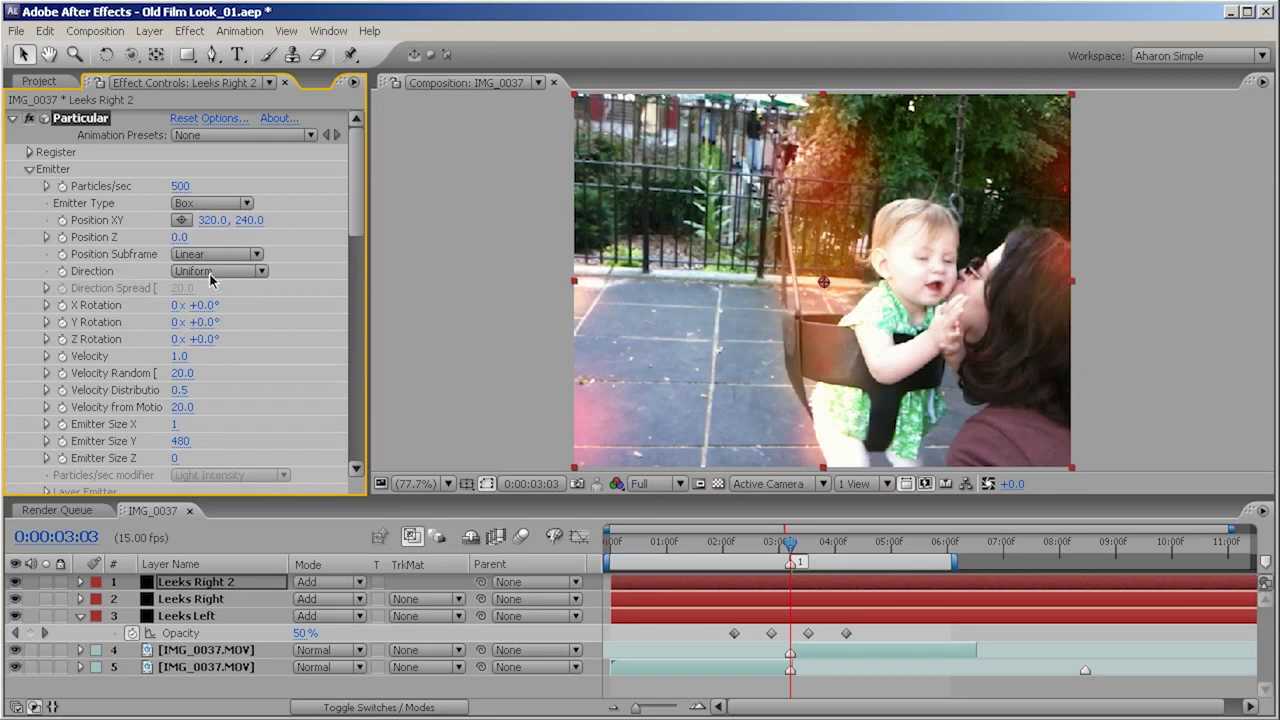
pyautogui.click(174, 424)
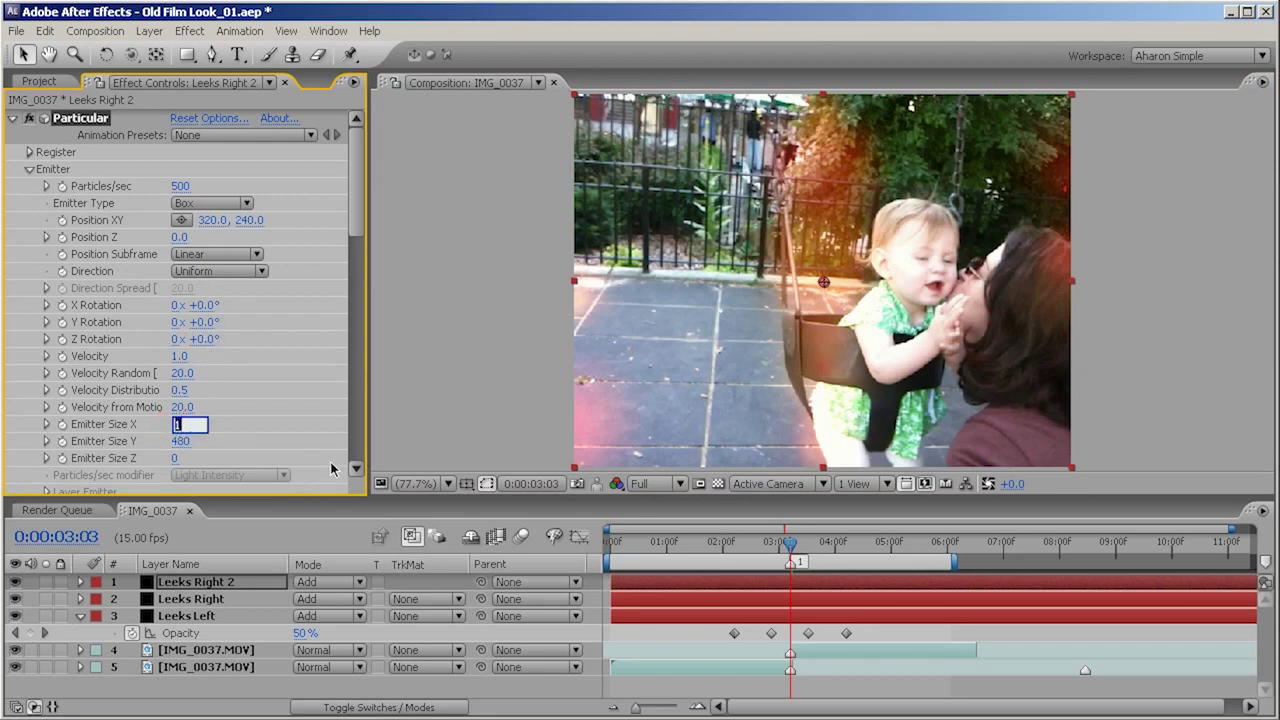
pyautogui.press('Return')
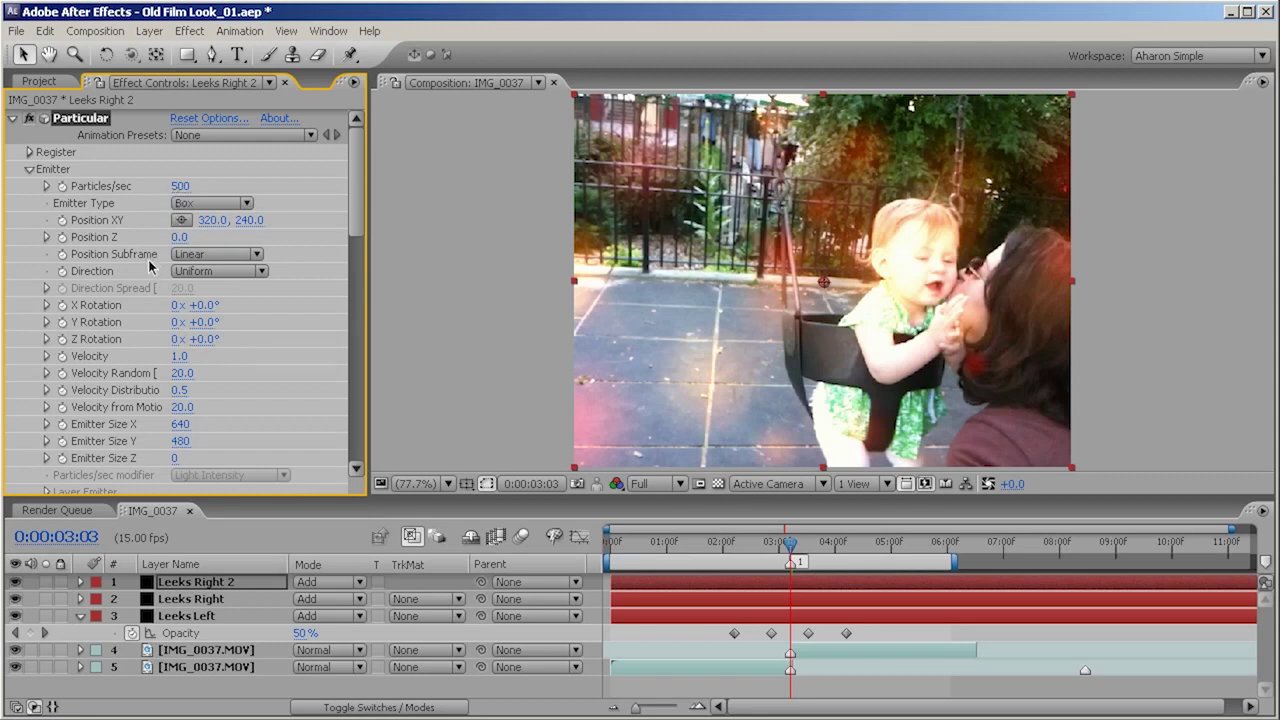
# Step: Set the particle Size of the centered leak layer to 200
pyautogui.click(29, 169)
pyautogui.click(31, 186)
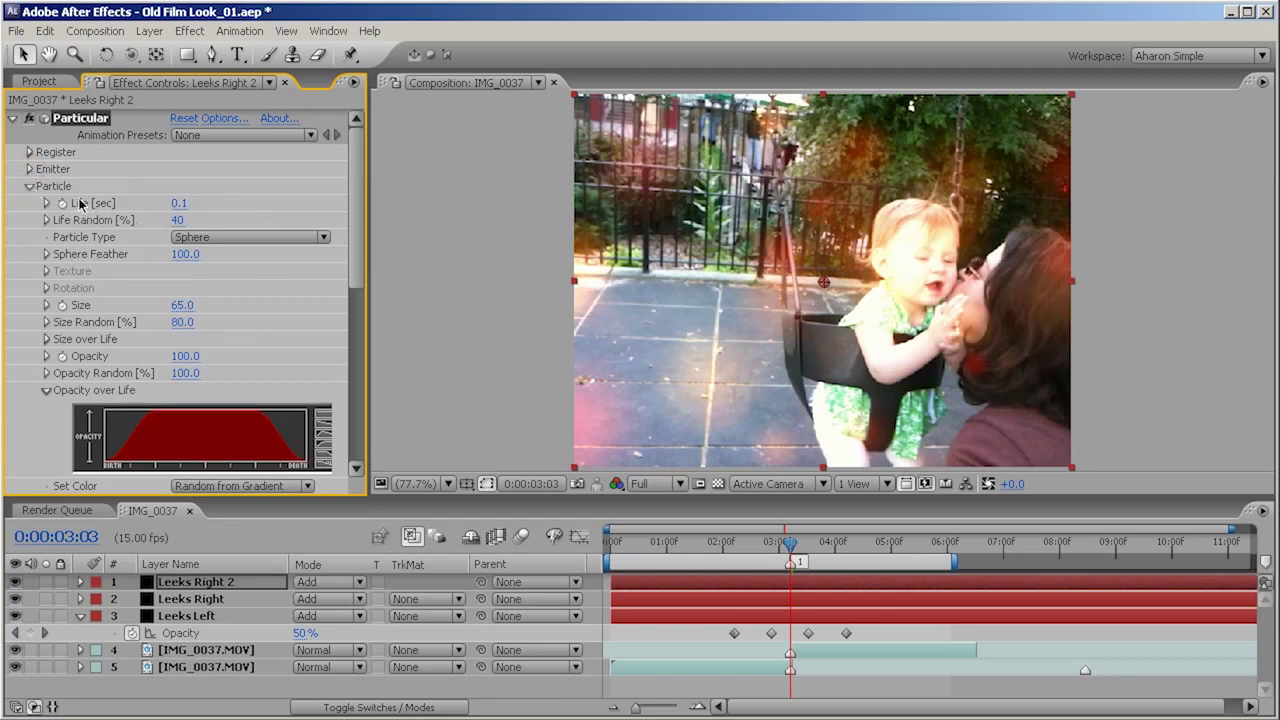
pyautogui.click(180, 307)
pyautogui.press('Return')
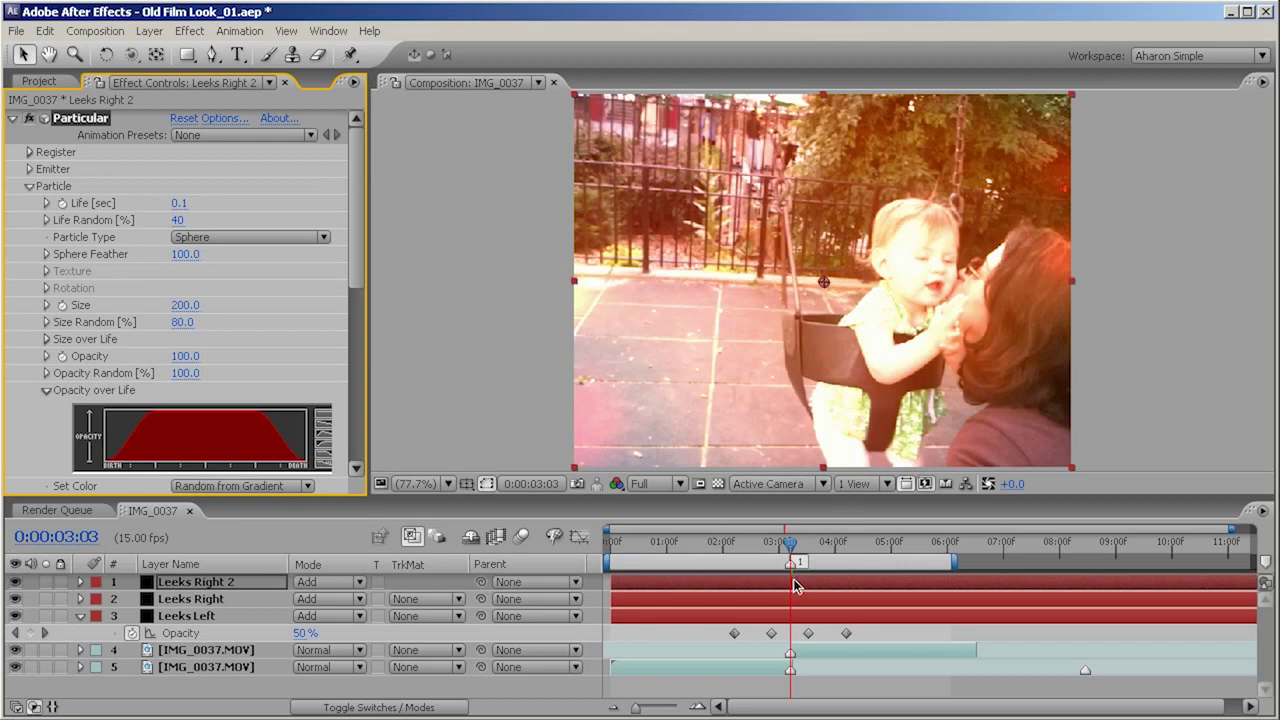
# Step: Replace all Opacity keyframes of Leeks Right 2 with a single 100% keyframe at the cut, 0:00:03:03
pyautogui.press('t')
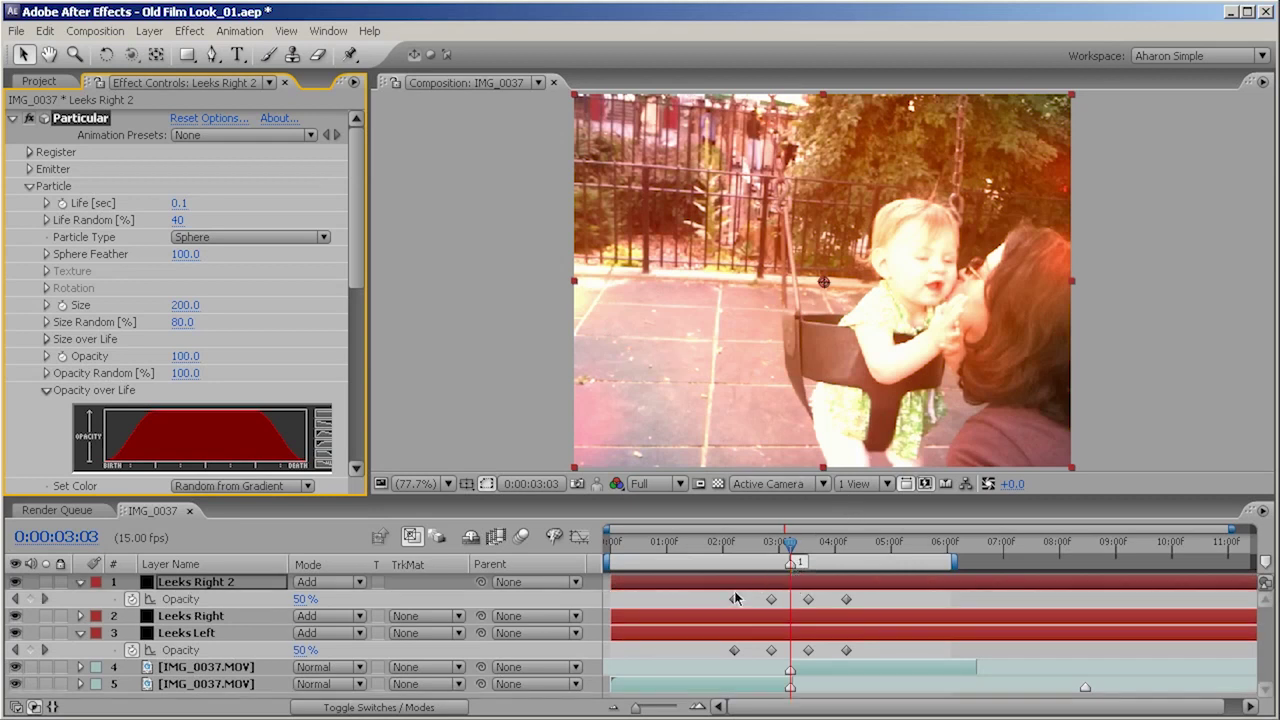
pyautogui.moveTo(866, 600); pyautogui.dragTo(703, 615)
pyautogui.press('Delete')
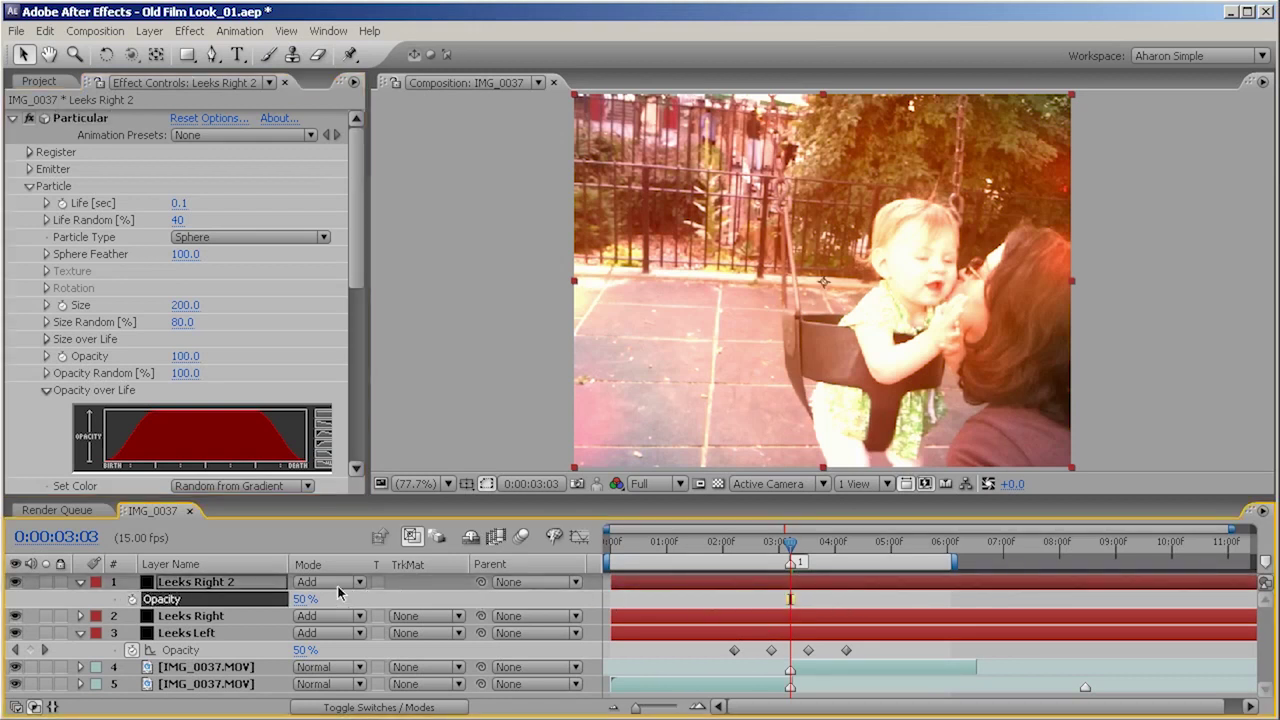
pyautogui.moveTo(311, 600); pyautogui.dragTo(401, 604)
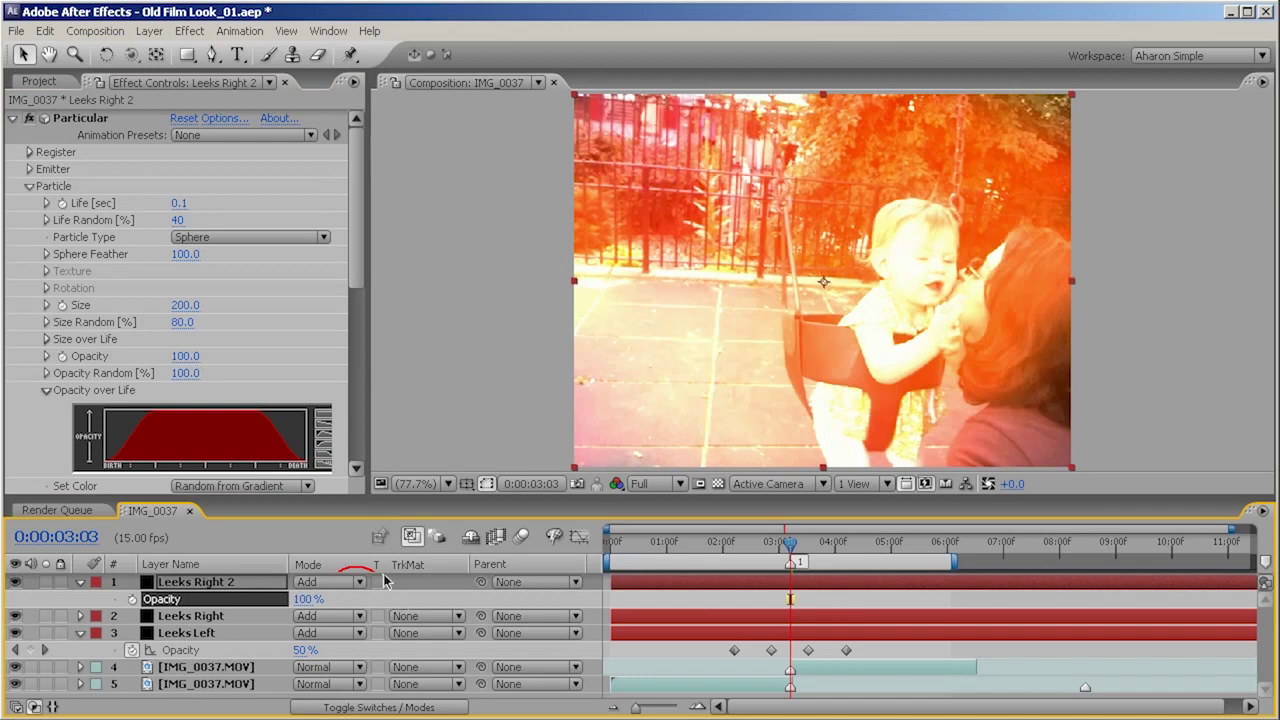
pyautogui.click(132, 599)
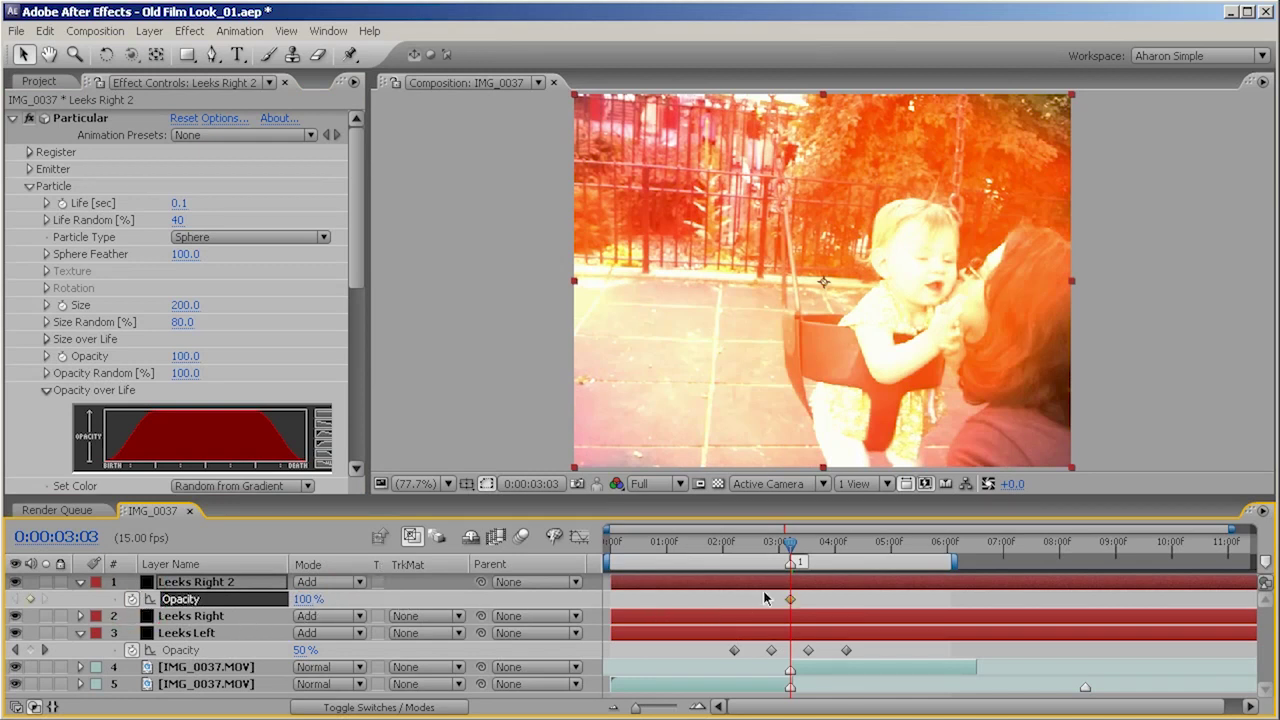
# Step: Add a 0% Opacity keyframe to Leeks Right 2 five frames before the cut, at 0:00:02:13
pyautogui.press('pageup')
pyautogui.press('pageup')
pyautogui.press('pageup')
pyautogui.press('pageup')
pyautogui.press('pageup')
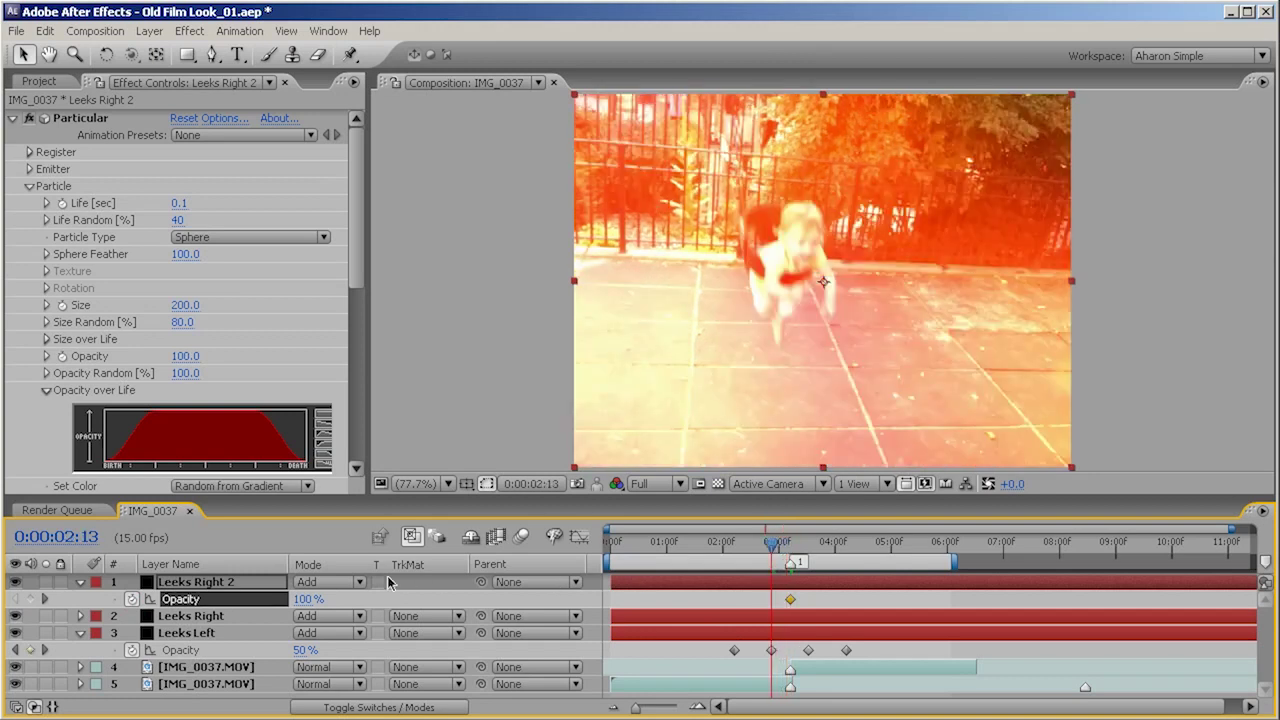
pyautogui.click(304, 599)
pyautogui.write('0')
pyautogui.press('Return')
# Step: Add a 0% Opacity keyframe to Leeks Right 2 at 0:00:03:08 and preview the flash over the cut
pyautogui.moveTo(800, 557); pyautogui.dragTo(808, 556)
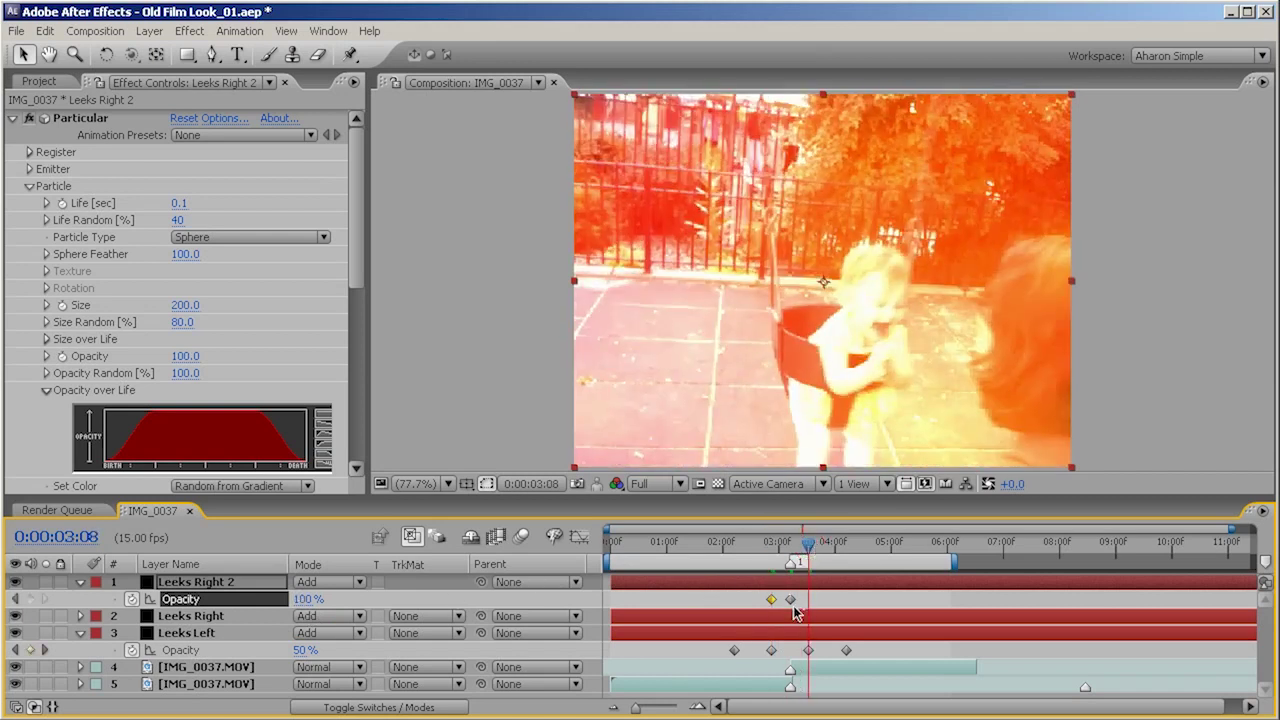
pyautogui.click(305, 599)
pyautogui.write('0')
pyautogui.press('Return')
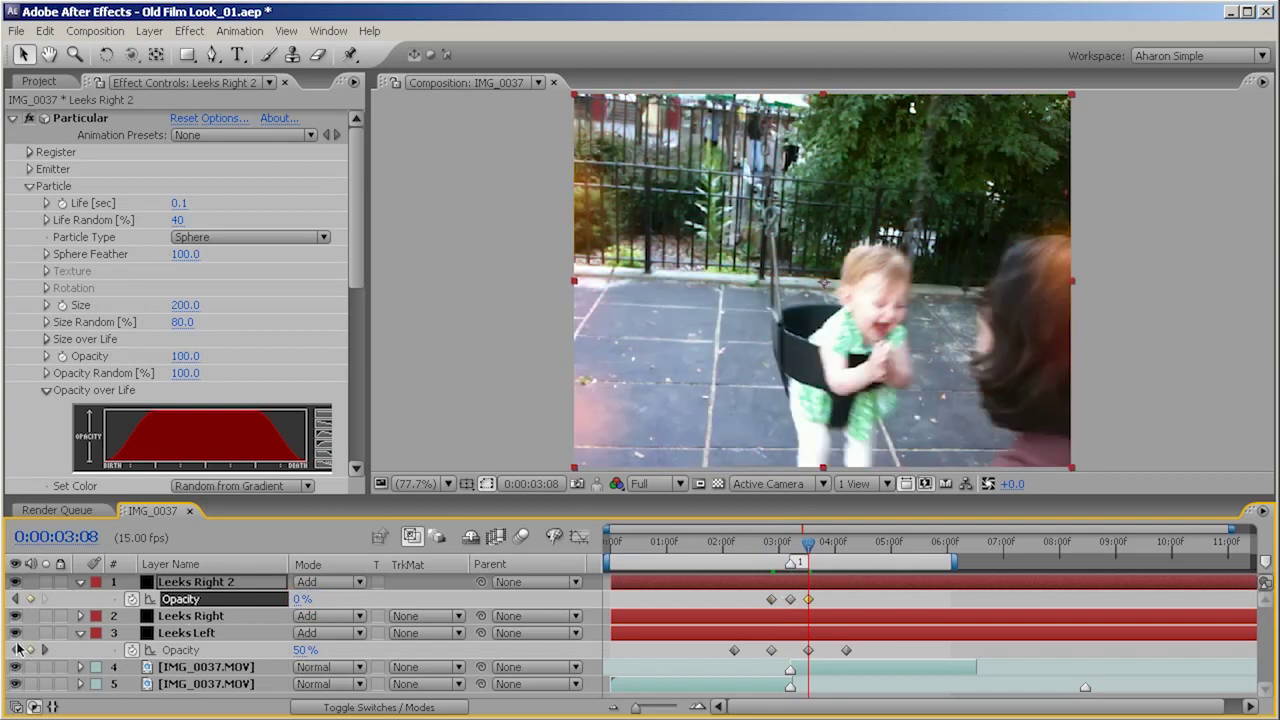
pyautogui.press('KP_0')
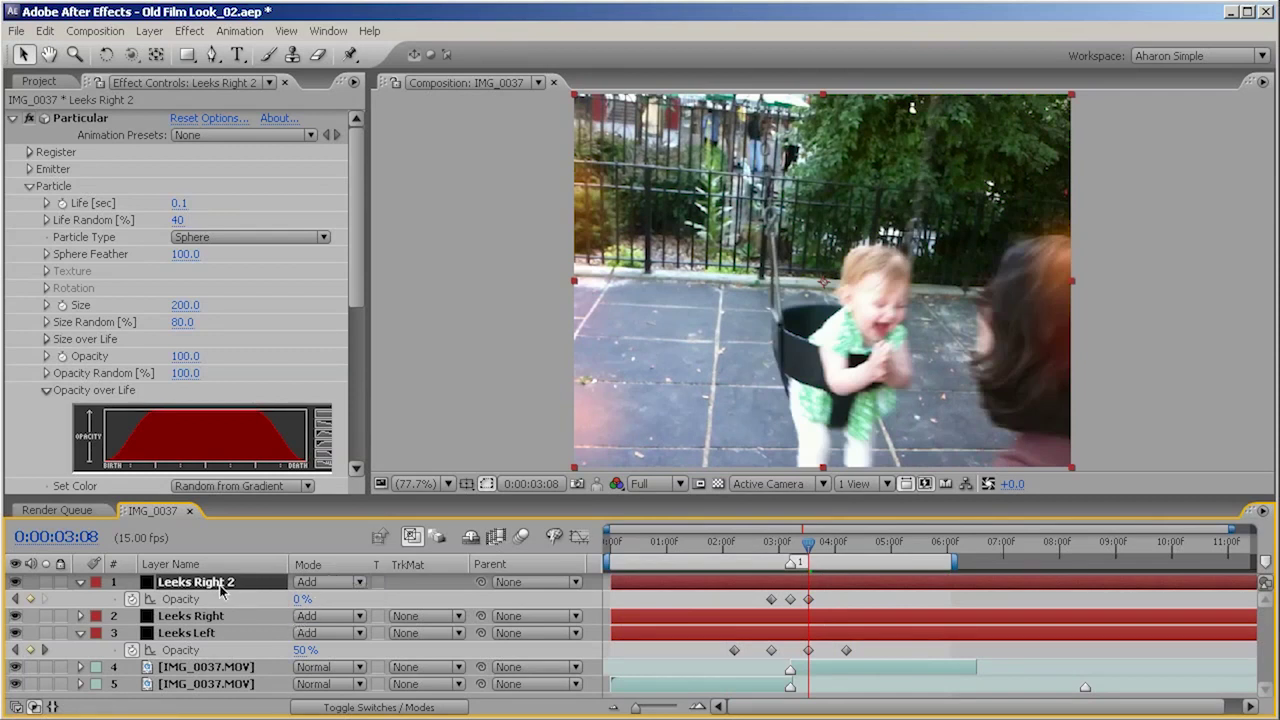
# Step: Rename the Leeks Right 2 layer as Leeks Center
pyautogui.press('Return')
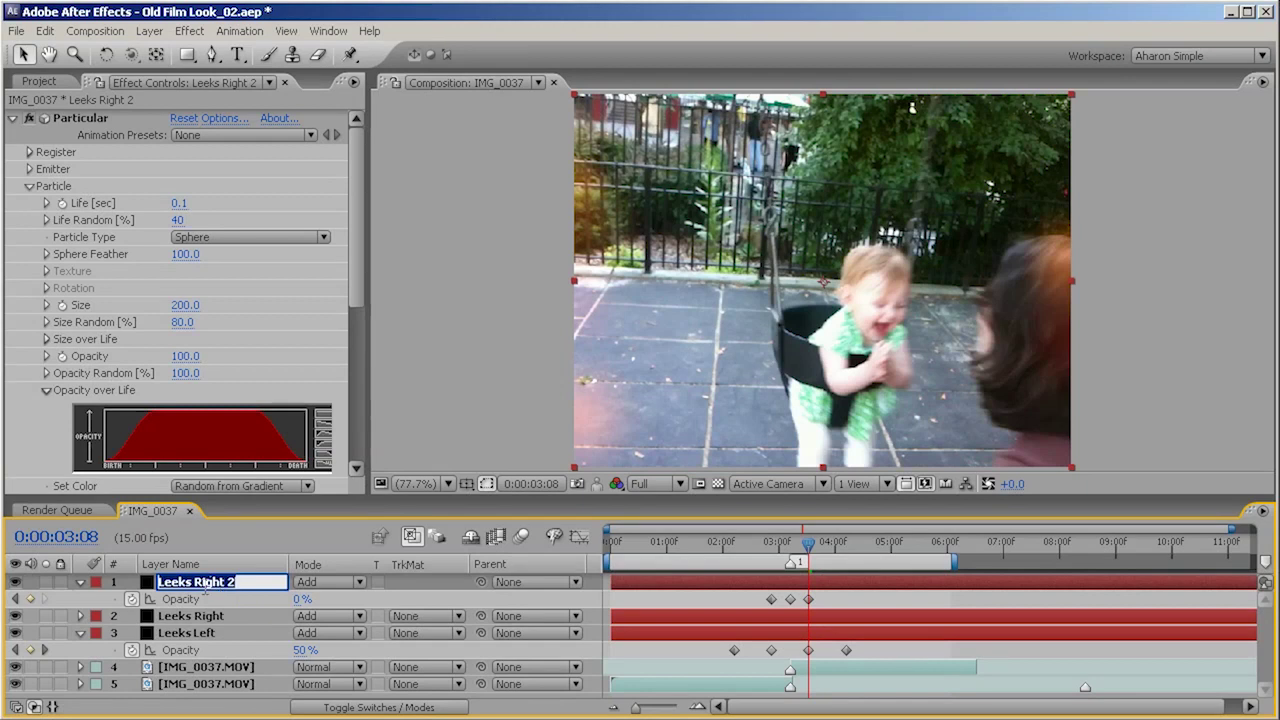
pyautogui.write('Leeks Center')
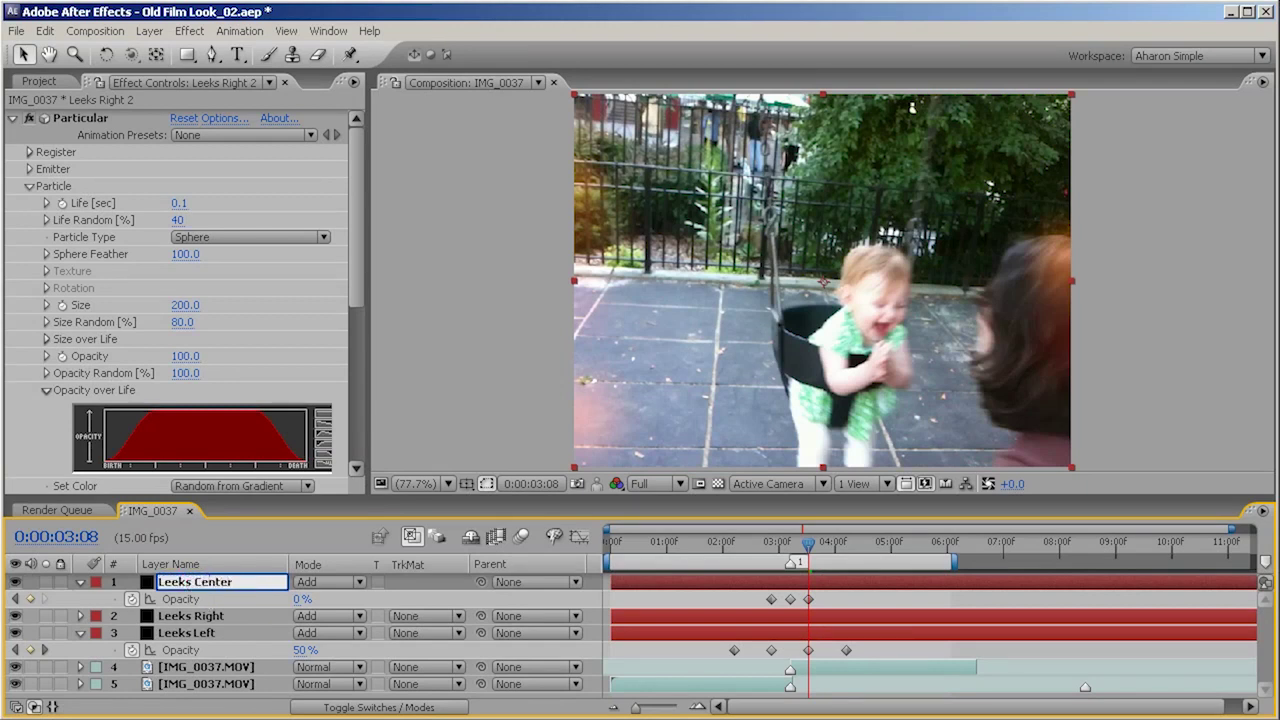
pyautogui.press('Return')
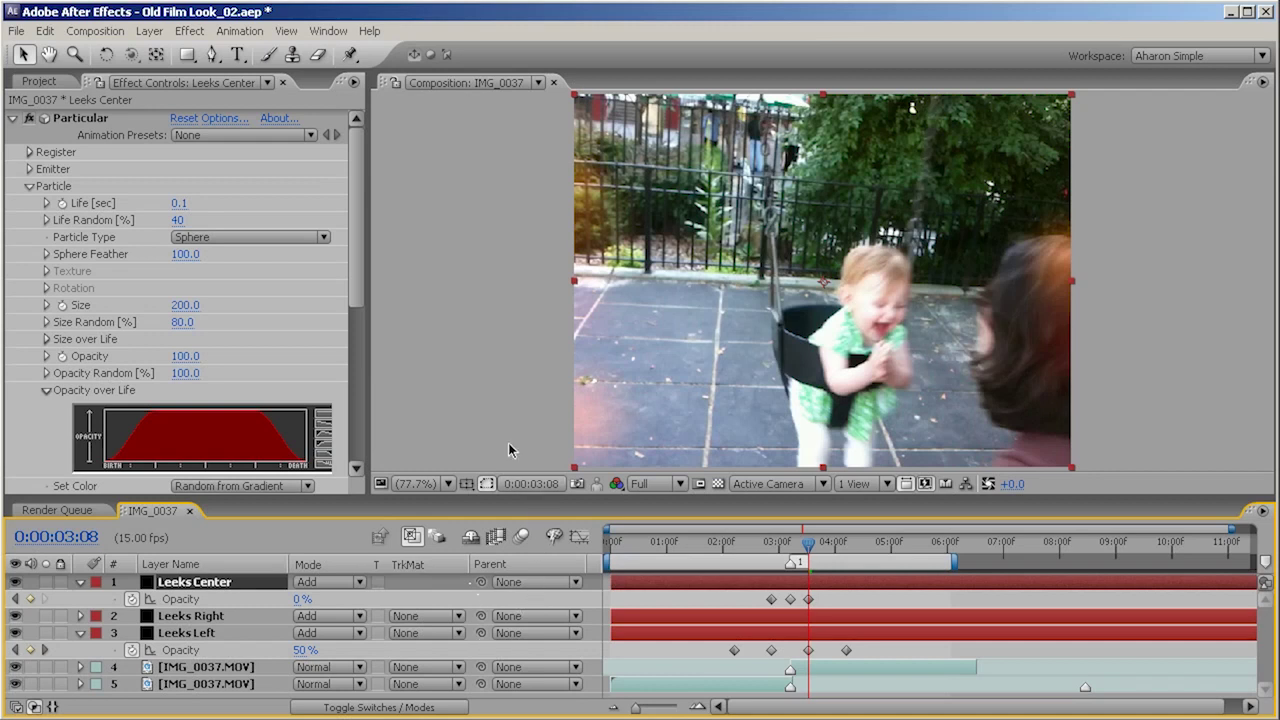
# Step: Add a new adjustment layer above all the light leak layers
pyautogui.click(151, 31)
pyautogui.moveTo(160, 52)
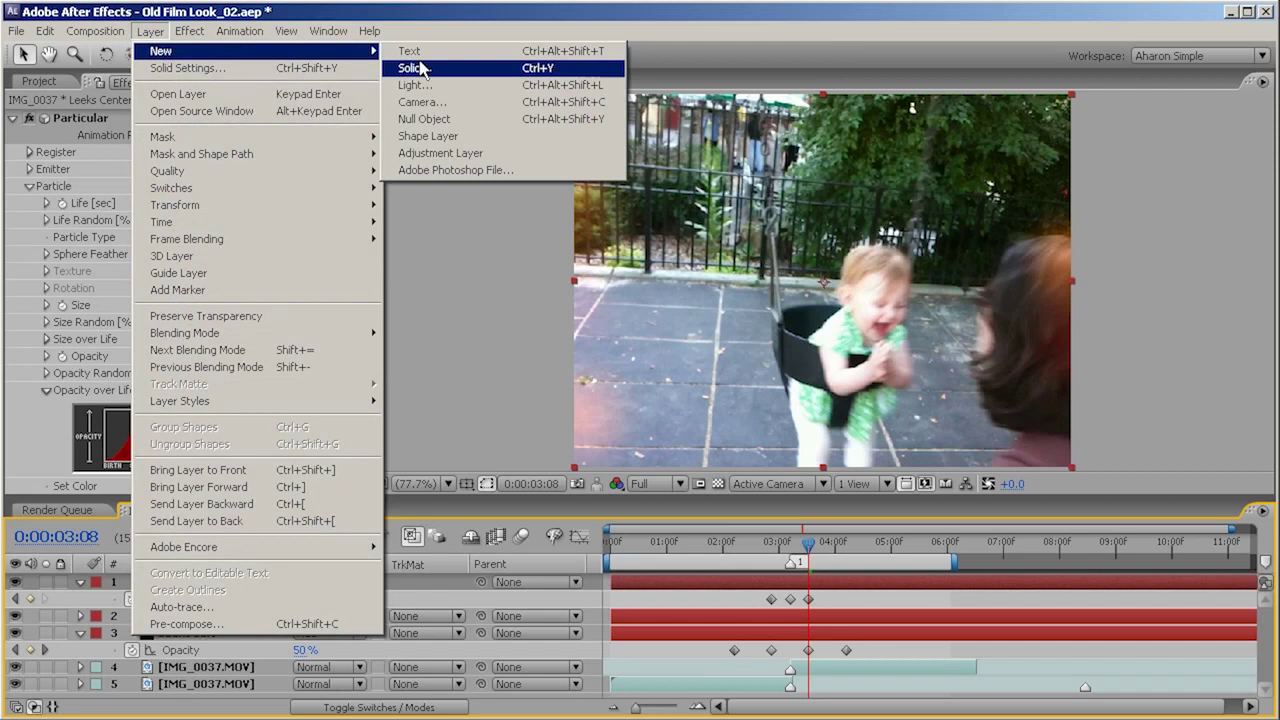
pyautogui.click(442, 155)
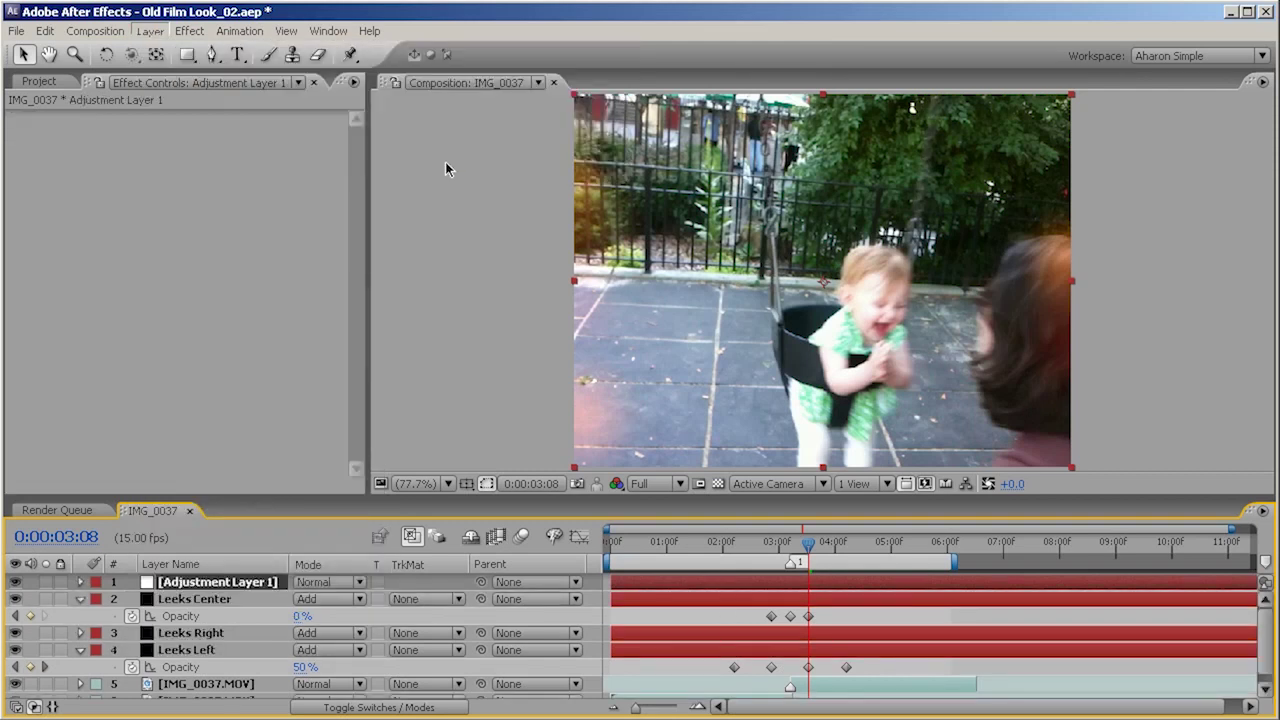
# Step: Apply the Magic Bullet Looks effect to the adjustment layer and open its look for editing in LooksBuilder
pyautogui.click(190, 30)
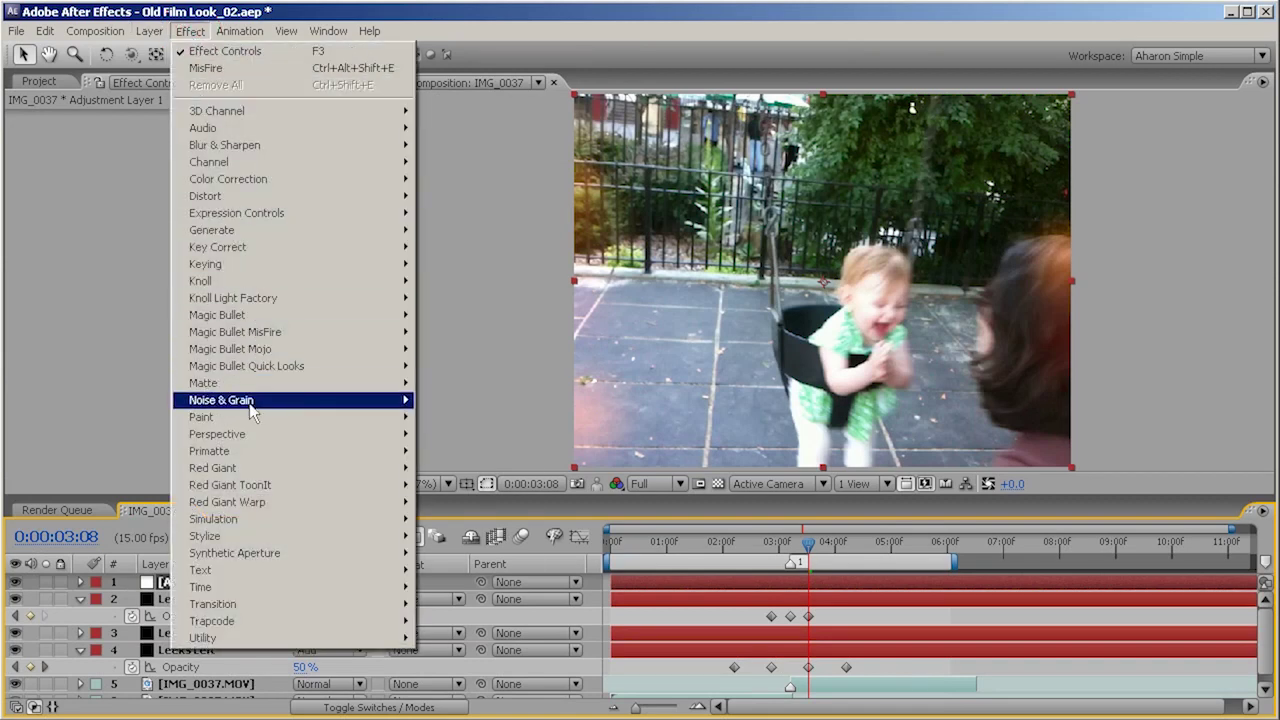
pyautogui.moveTo(255, 318)
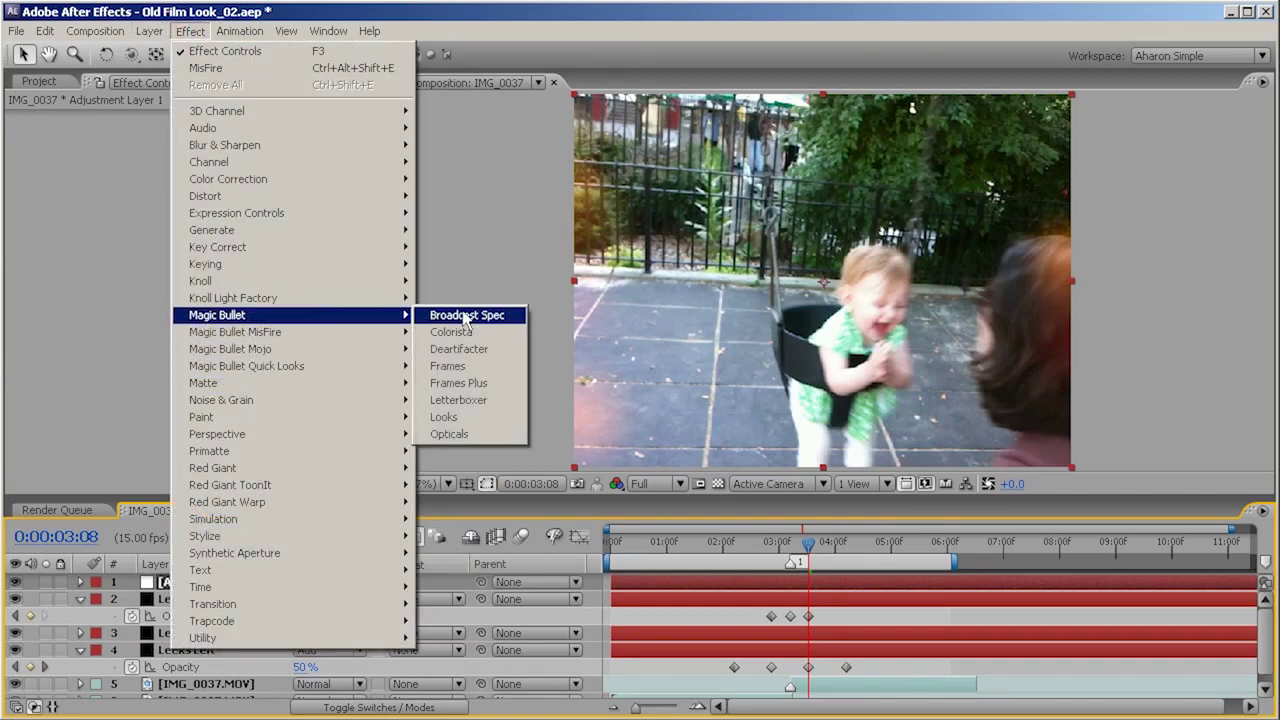
pyautogui.click(465, 415)
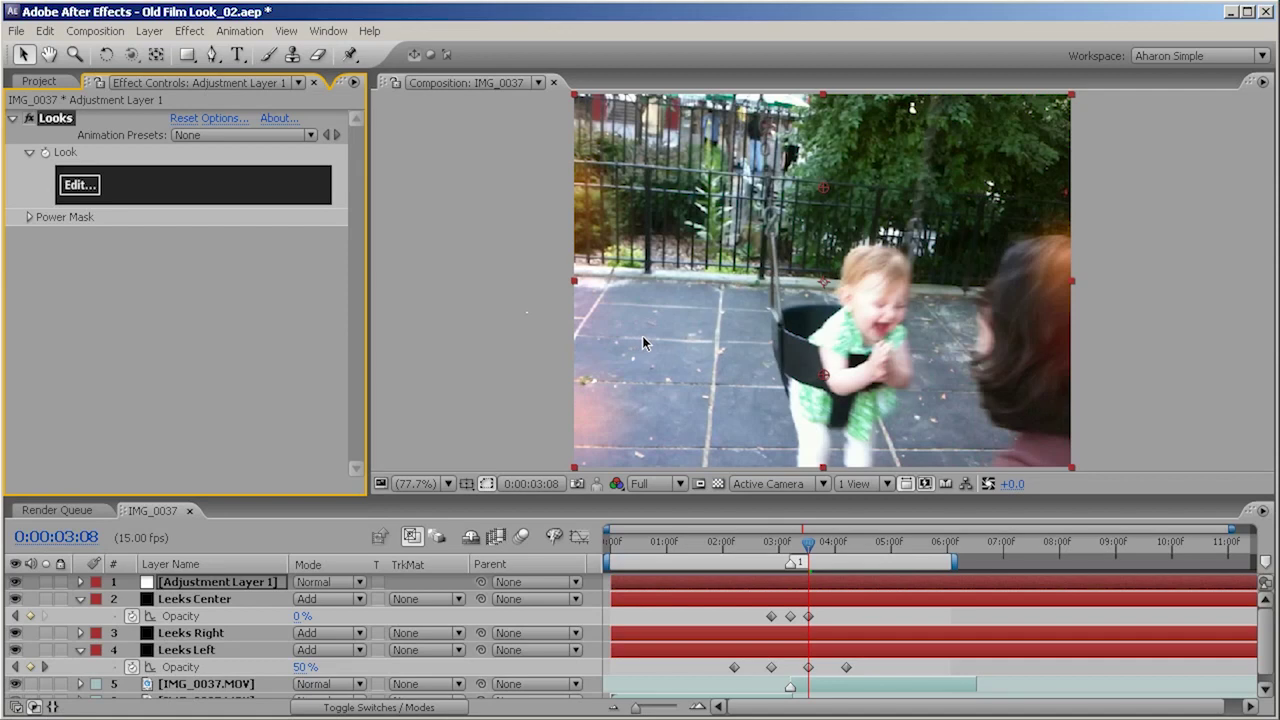
pyautogui.click(88, 192)
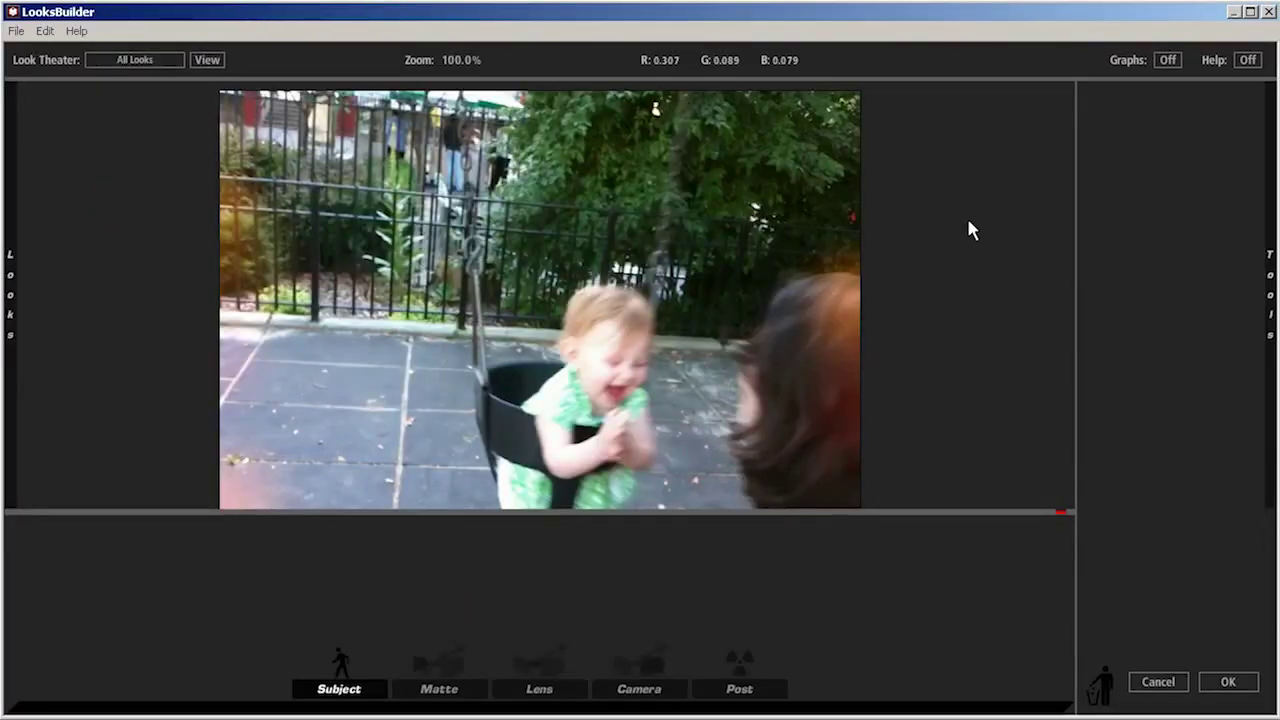
pyautogui.scroll(-1, 539, 295)
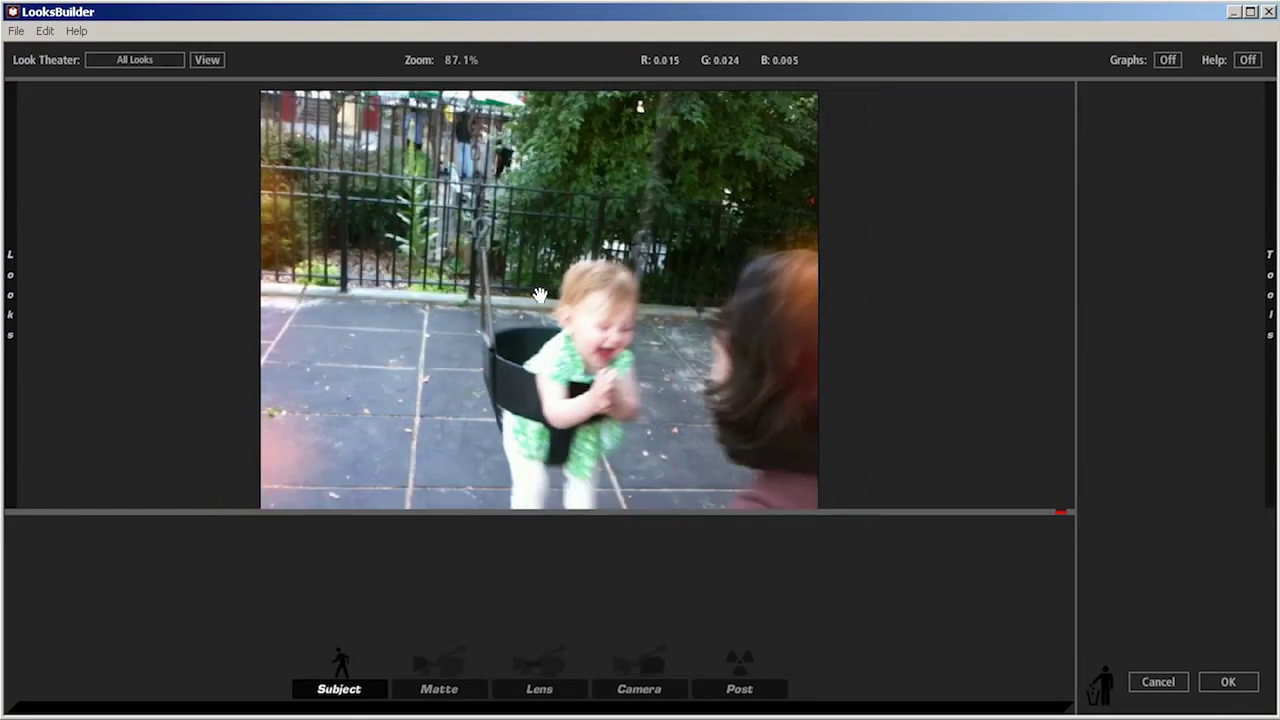
# Step: Try the Basic Warm Max look with Warm/Cool at -0.751 and Tint at -0.188
pyautogui.scroll(-1, 539, 295)
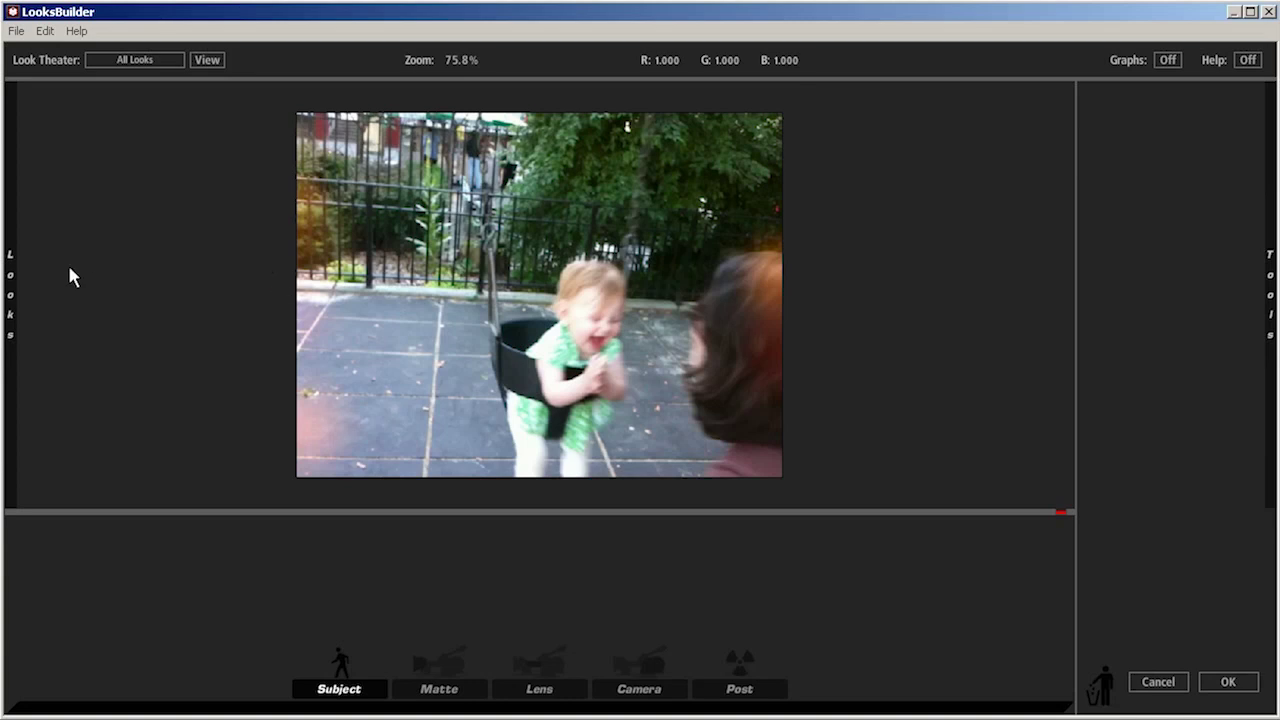
pyautogui.moveTo(10, 260)
pyautogui.moveTo(593, 405); pyautogui.dragTo(595, 98)
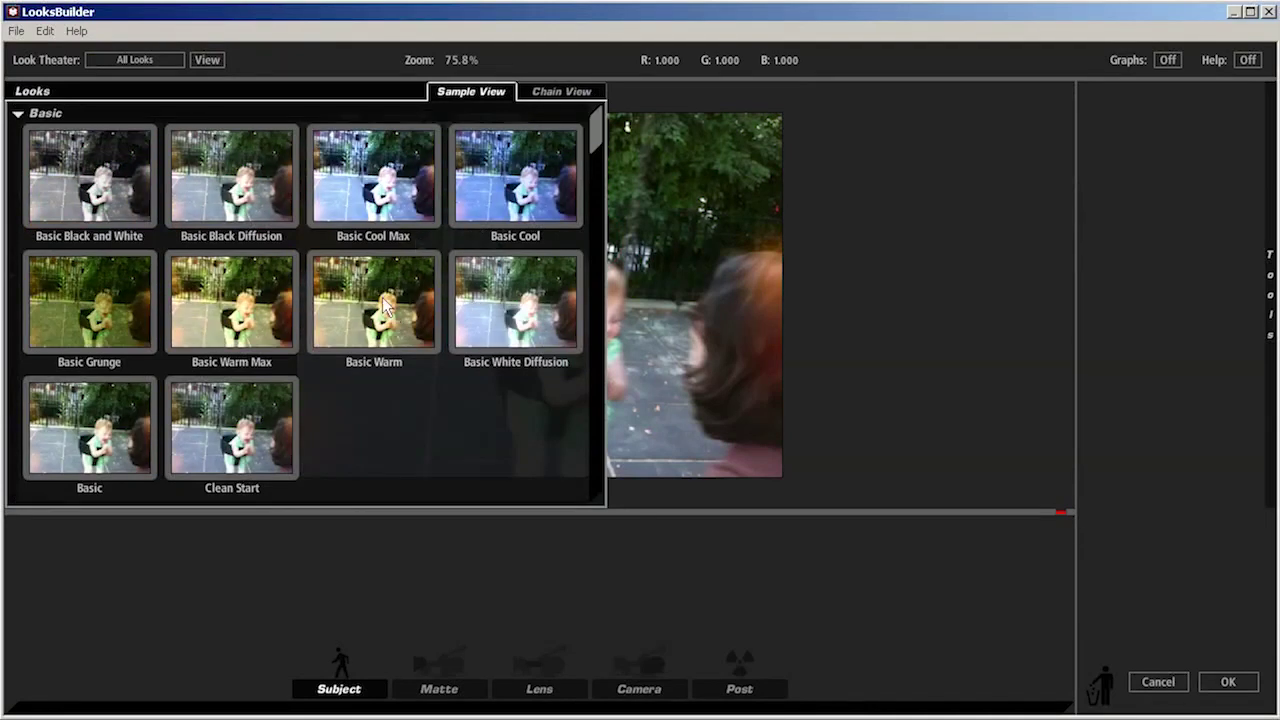
pyautogui.click(262, 292)
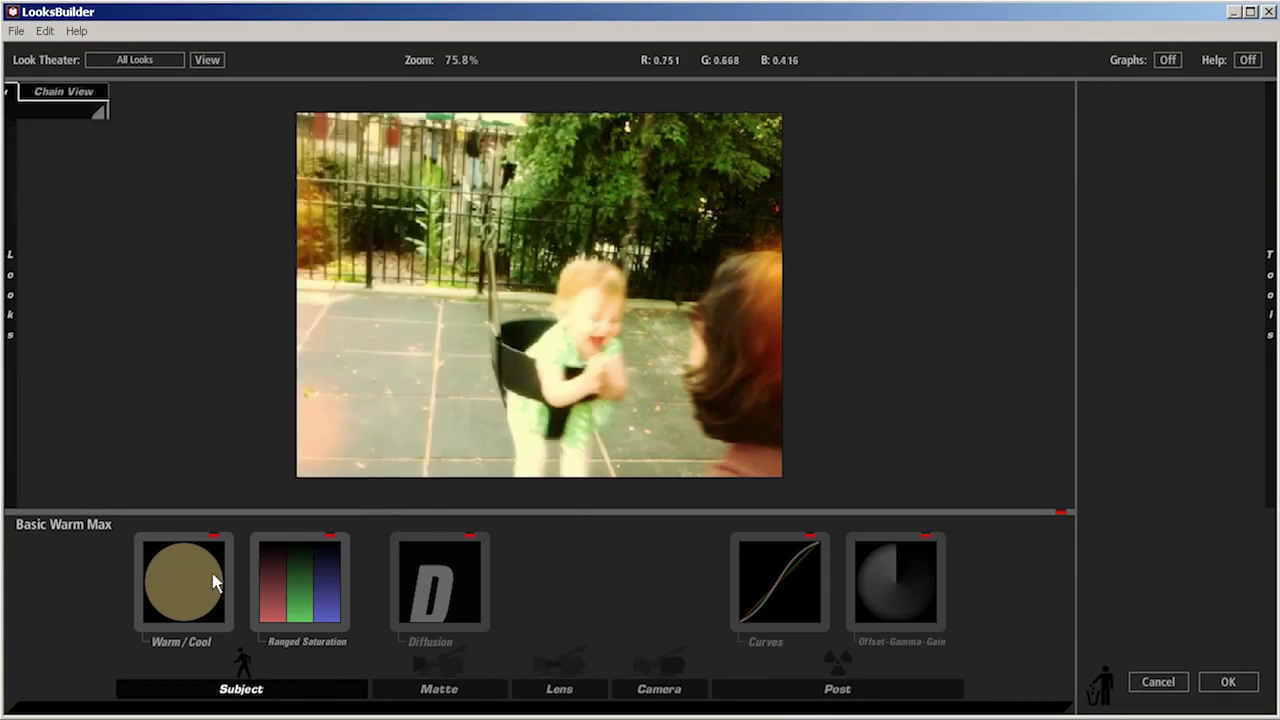
pyautogui.click(165, 577)
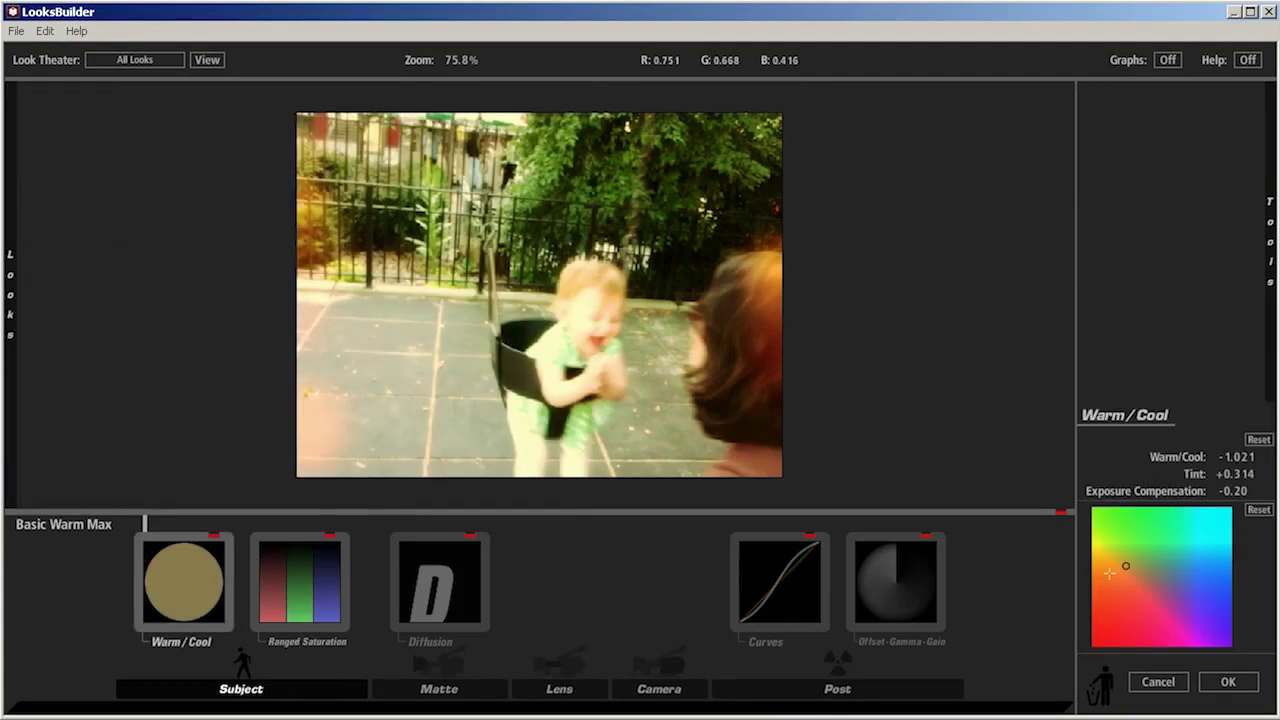
pyautogui.moveTo(1127, 567); pyautogui.dragTo(1135, 583)
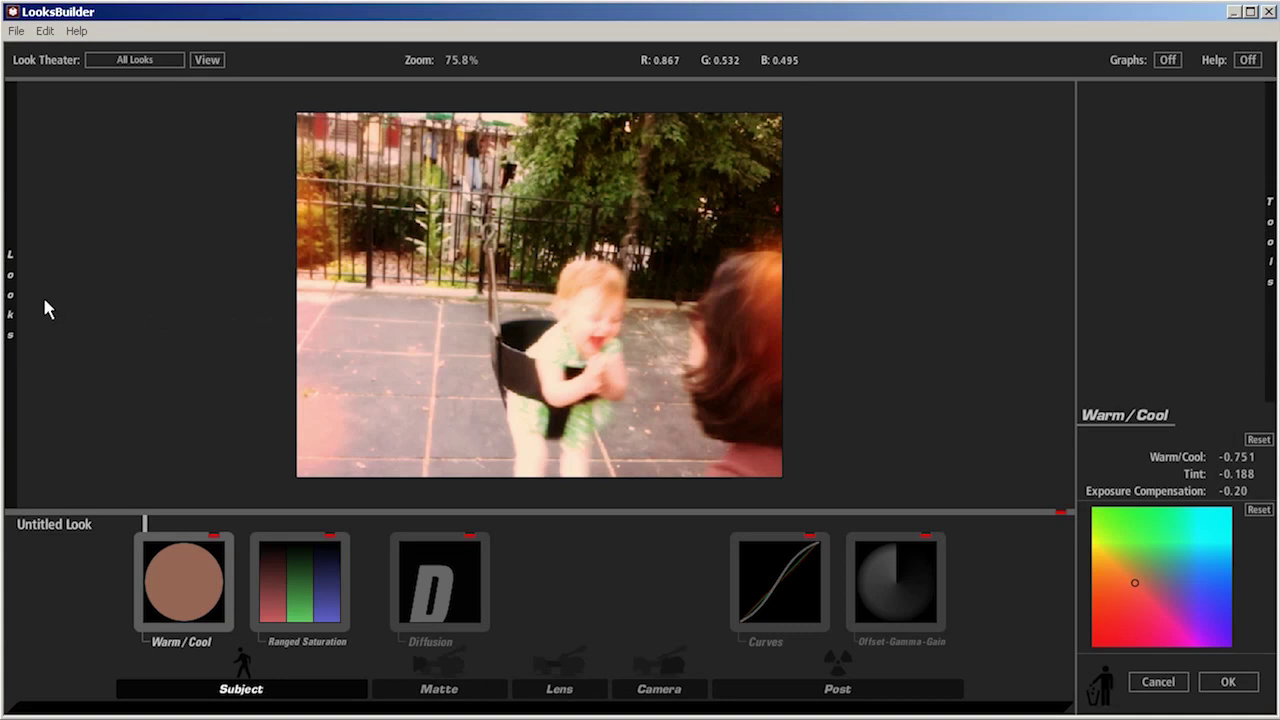
# Step: Try the Purple Yellow Tint and Super Vintage looks, and accept the Sunlit Bright look for the adjustment layer
pyautogui.moveTo(12, 298)
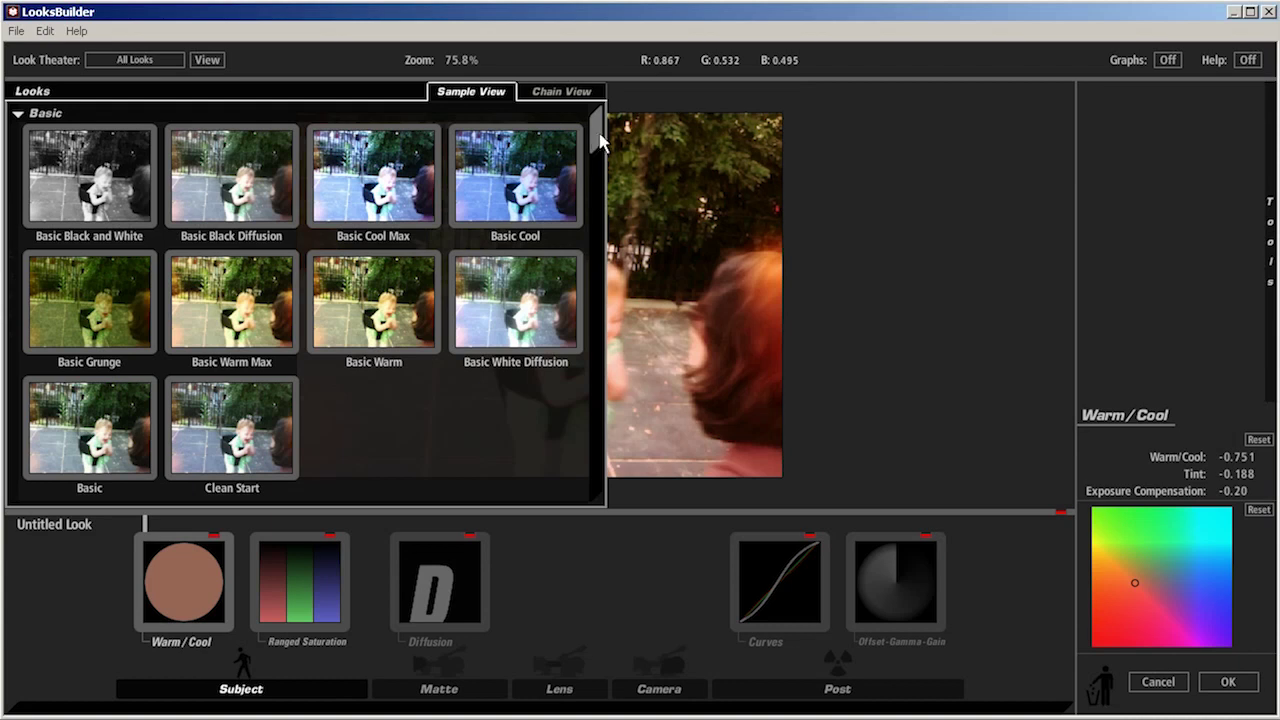
pyautogui.moveTo(598, 143); pyautogui.dragTo(560, 493)
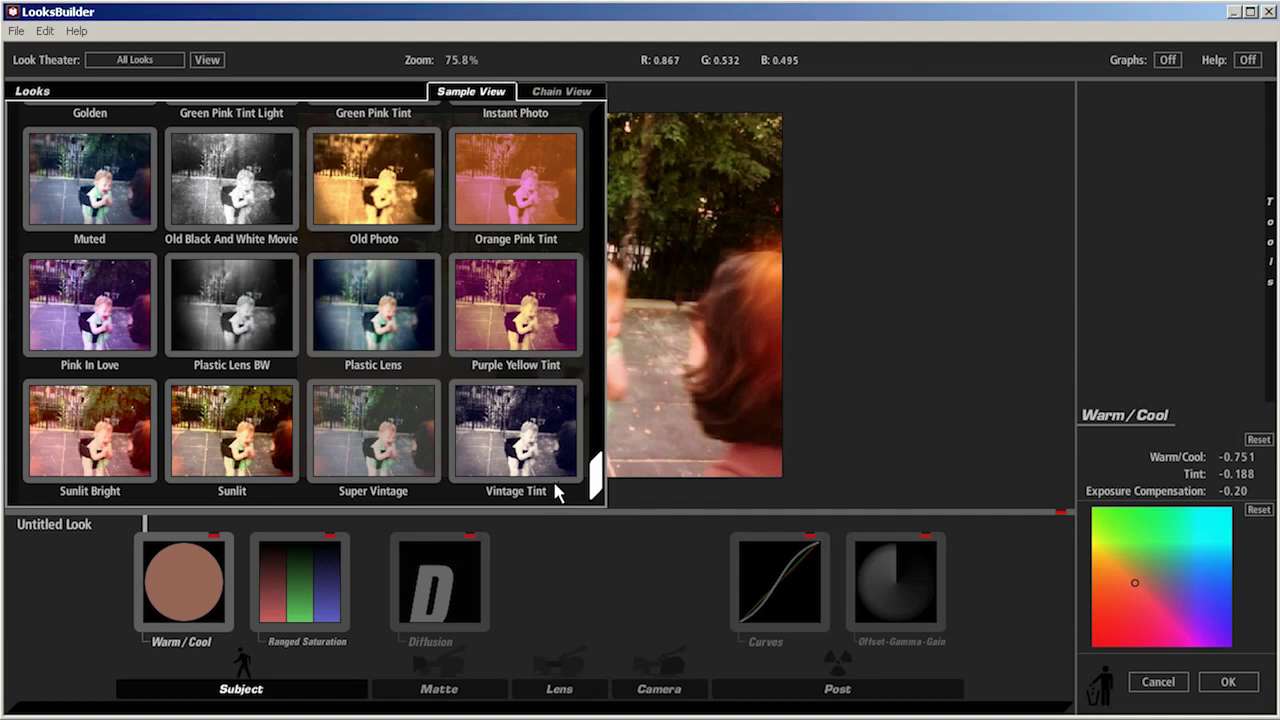
pyautogui.click(510, 325)
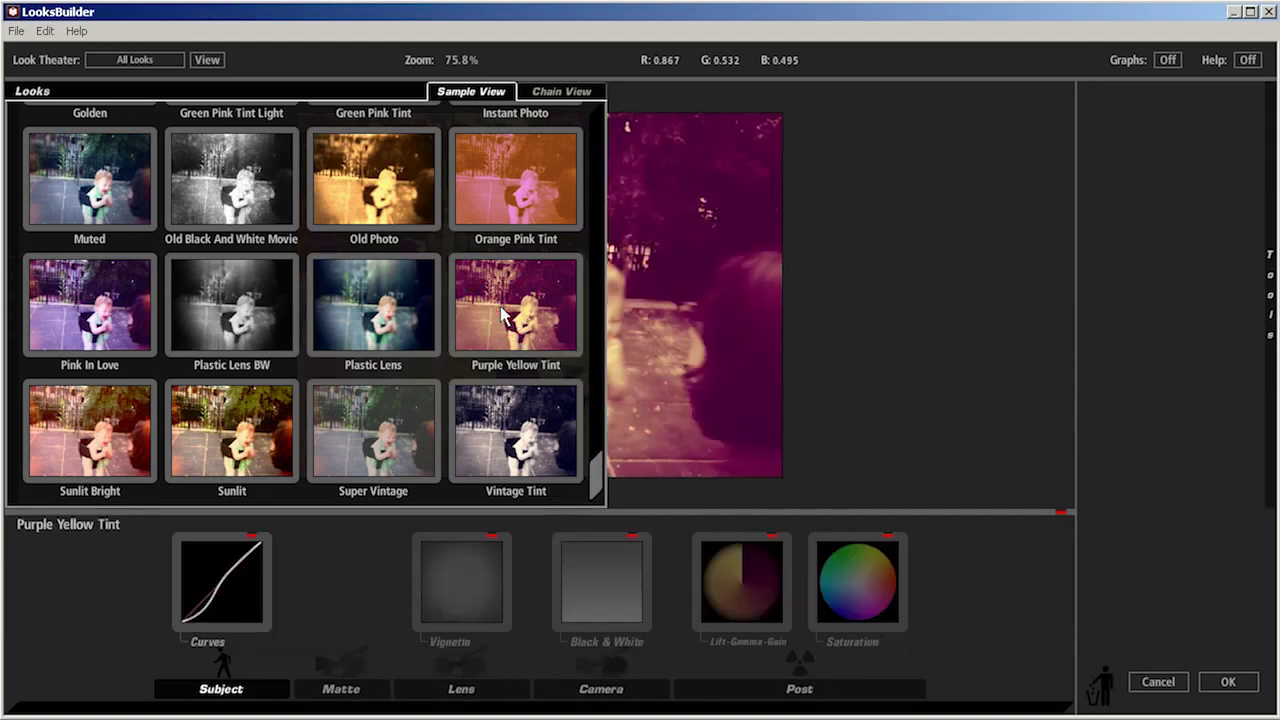
pyautogui.click(408, 432)
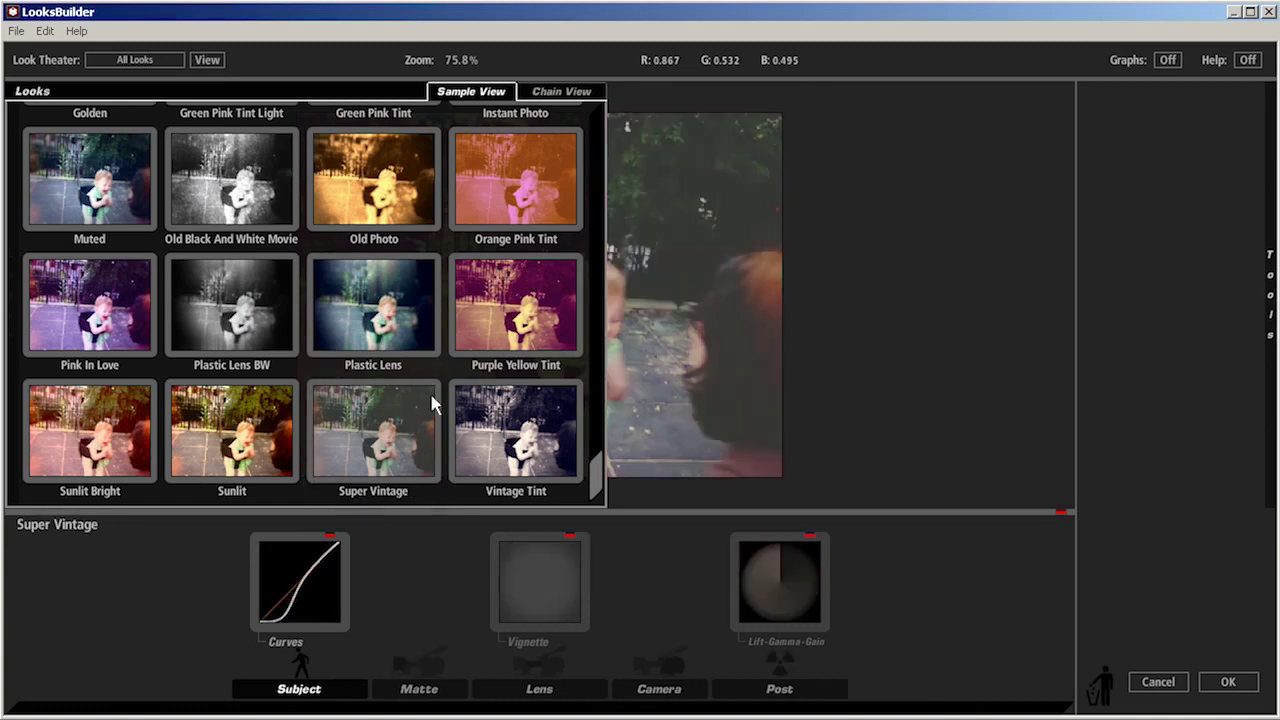
pyautogui.click(88, 421)
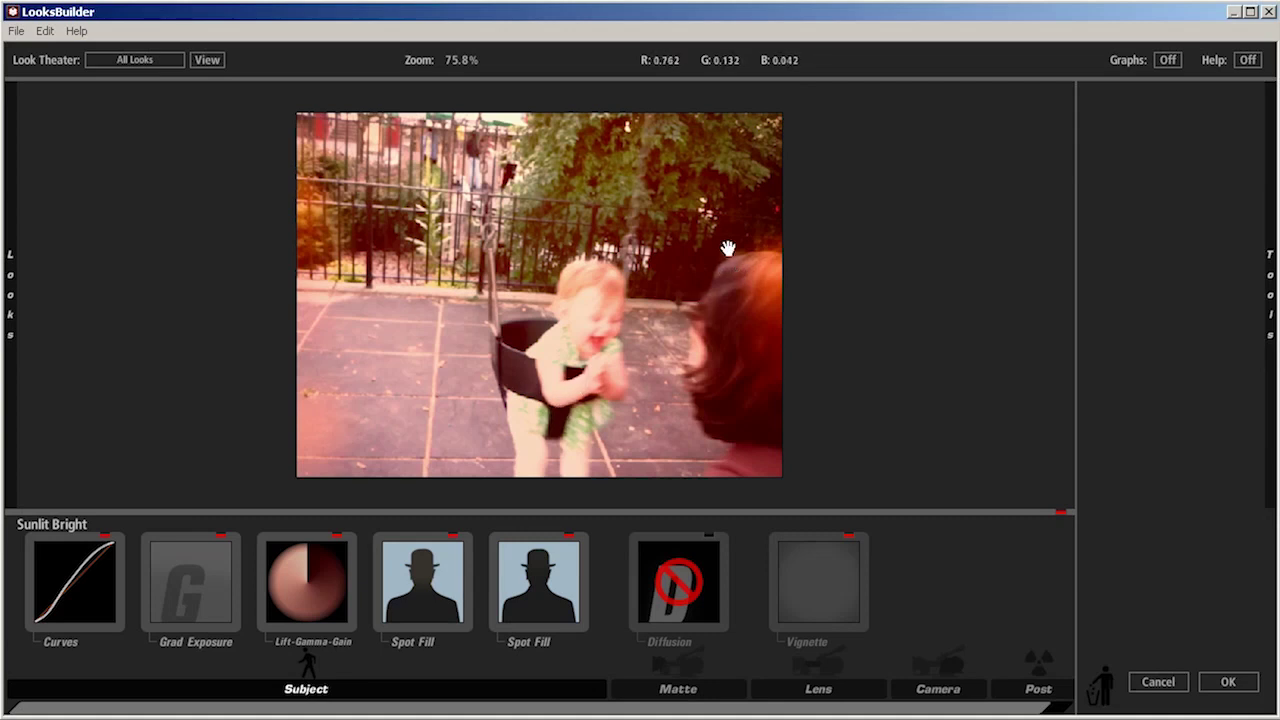
pyautogui.click(1222, 683)
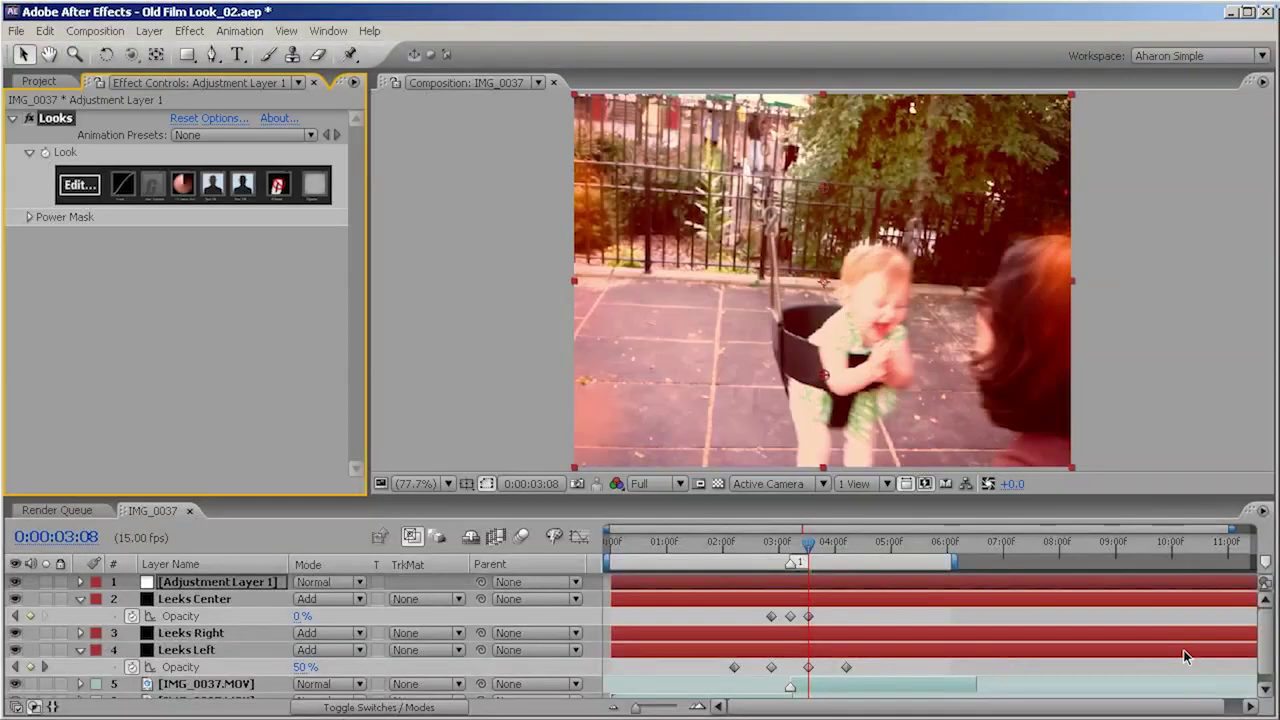
# Step: Preview the graded footage from 0:00:02:01 and save the project incrementally as Old Film Look_03.aep
pyautogui.click(790, 541)
pyautogui.click(726, 542)
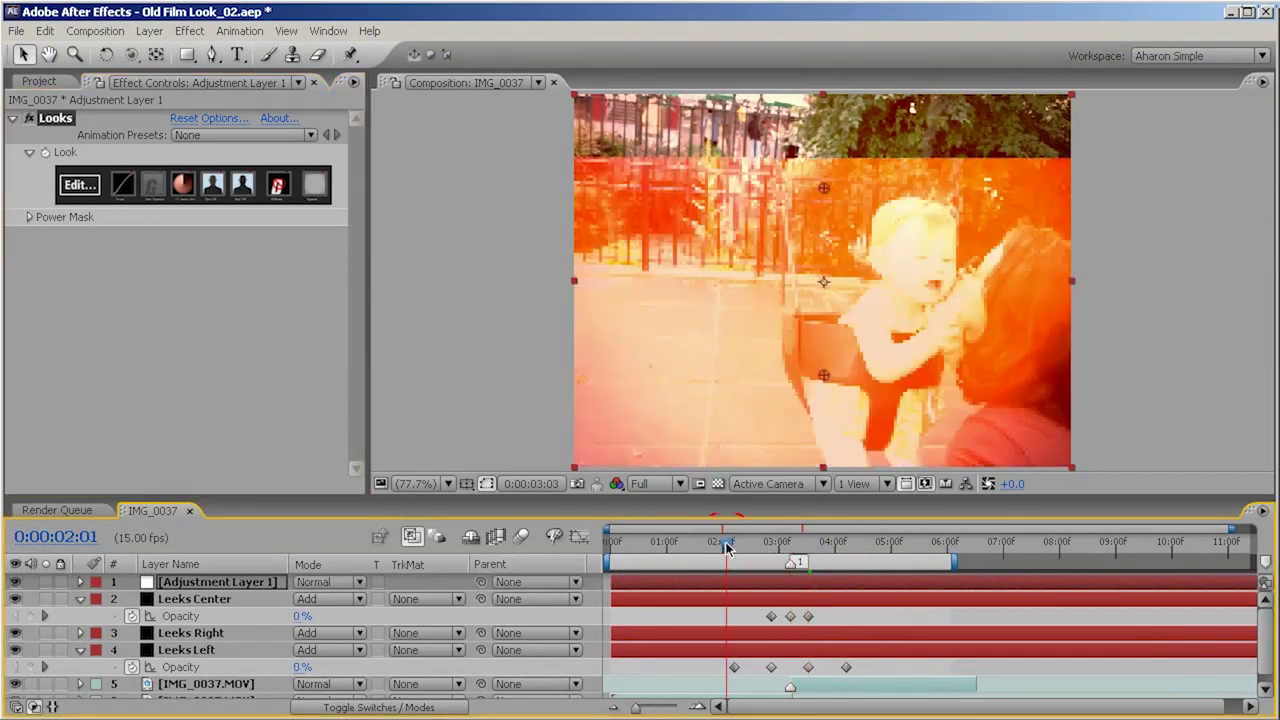
pyautogui.press('KP_0')
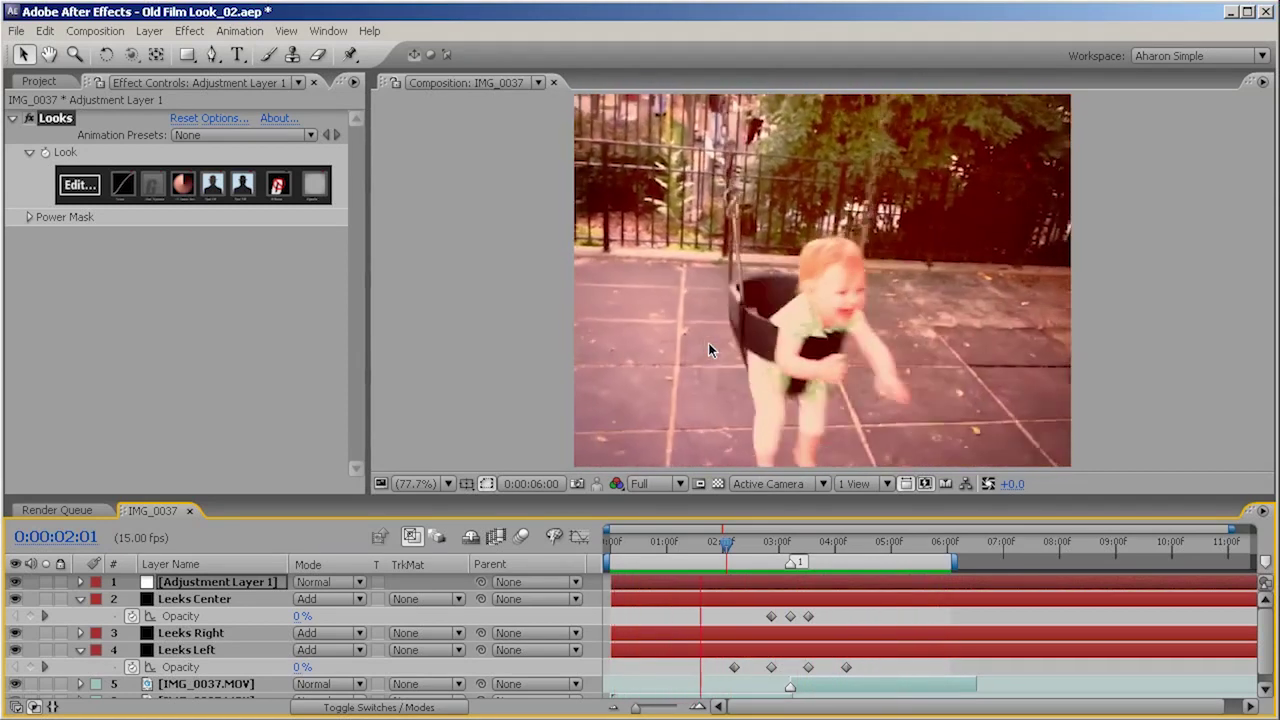
pyautogui.hotkey('ctrl', 'alt', 'shift', 's')
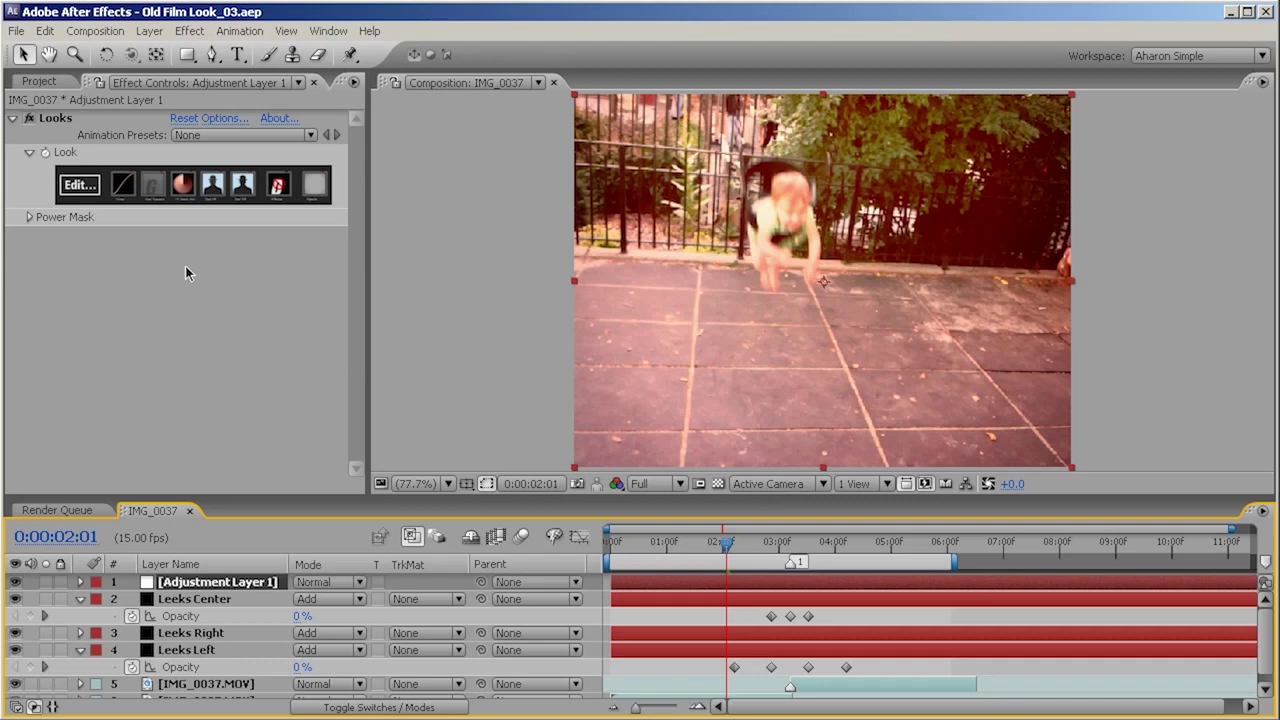
# Step: Apply the Magic Bullet MisFire effect to the adjustment layer
pyautogui.click(190, 31)
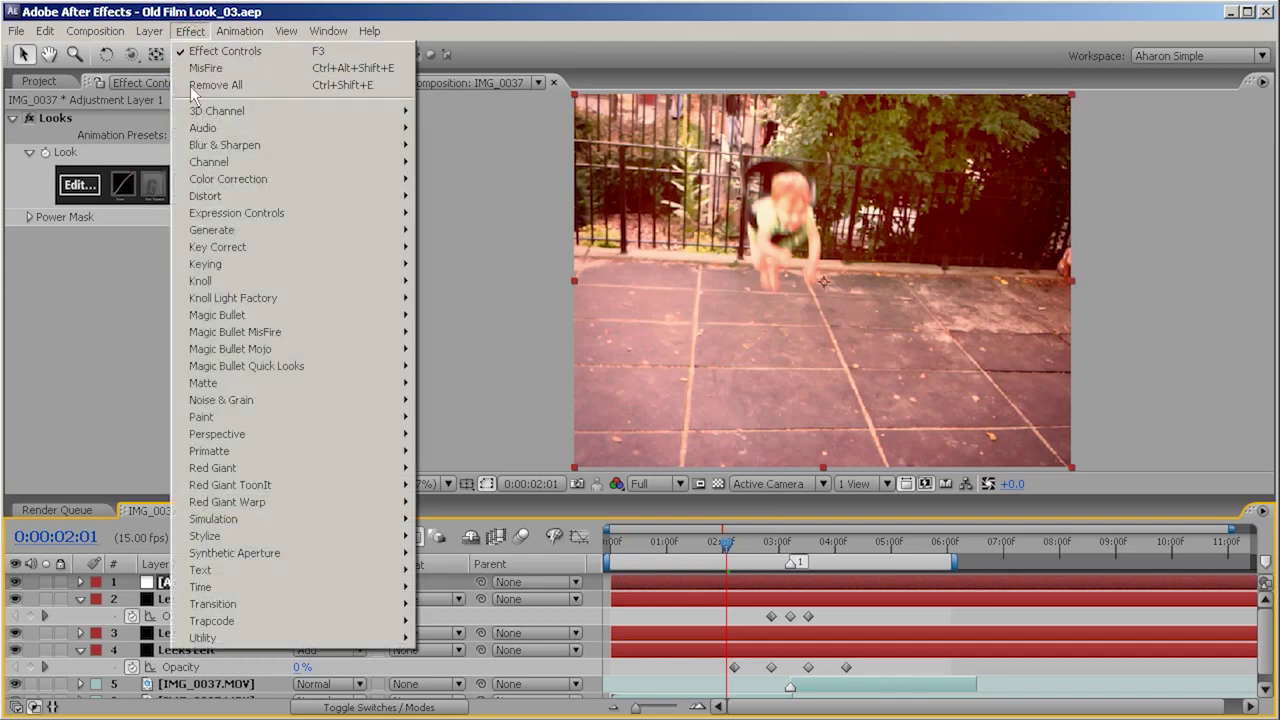
pyautogui.moveTo(238, 338)
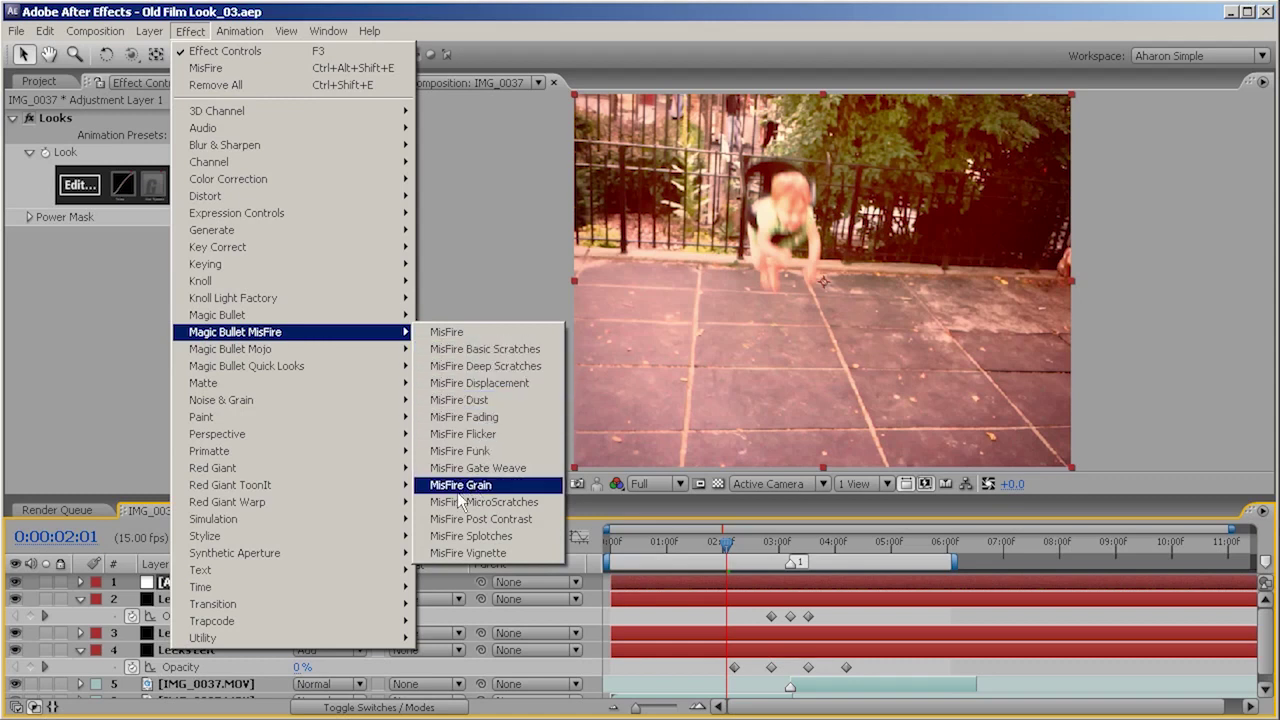
pyautogui.click(463, 336)
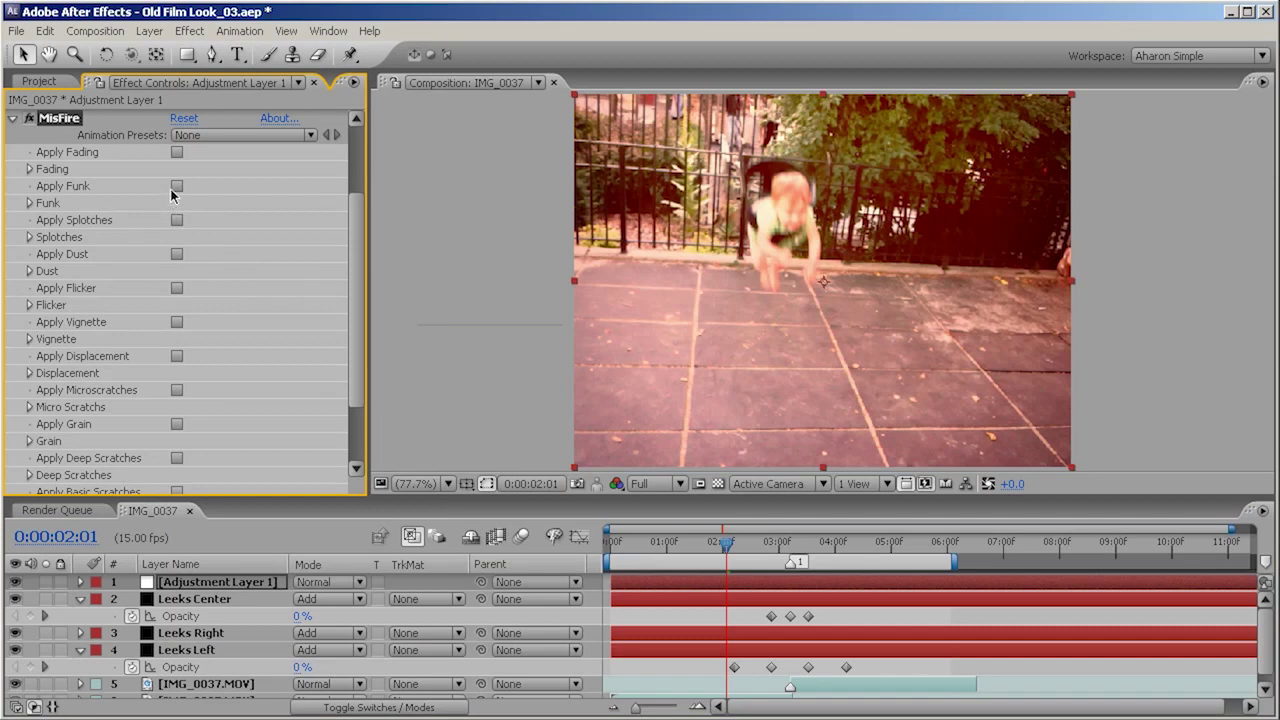
# Step: Enable Fading, Funk, Splotches, Flicker and Deep Scratches in the MisFire effect
pyautogui.click(176, 152)
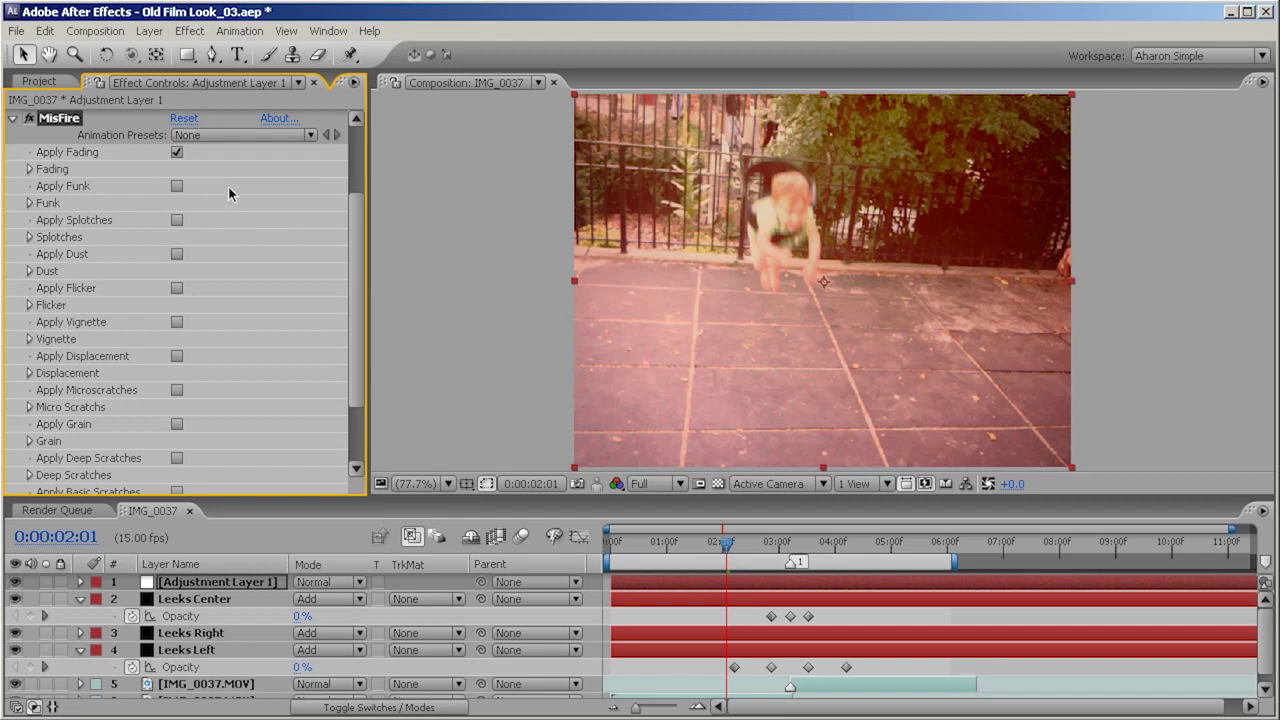
pyautogui.click(177, 187)
pyautogui.click(177, 220)
pyautogui.click(30, 237)
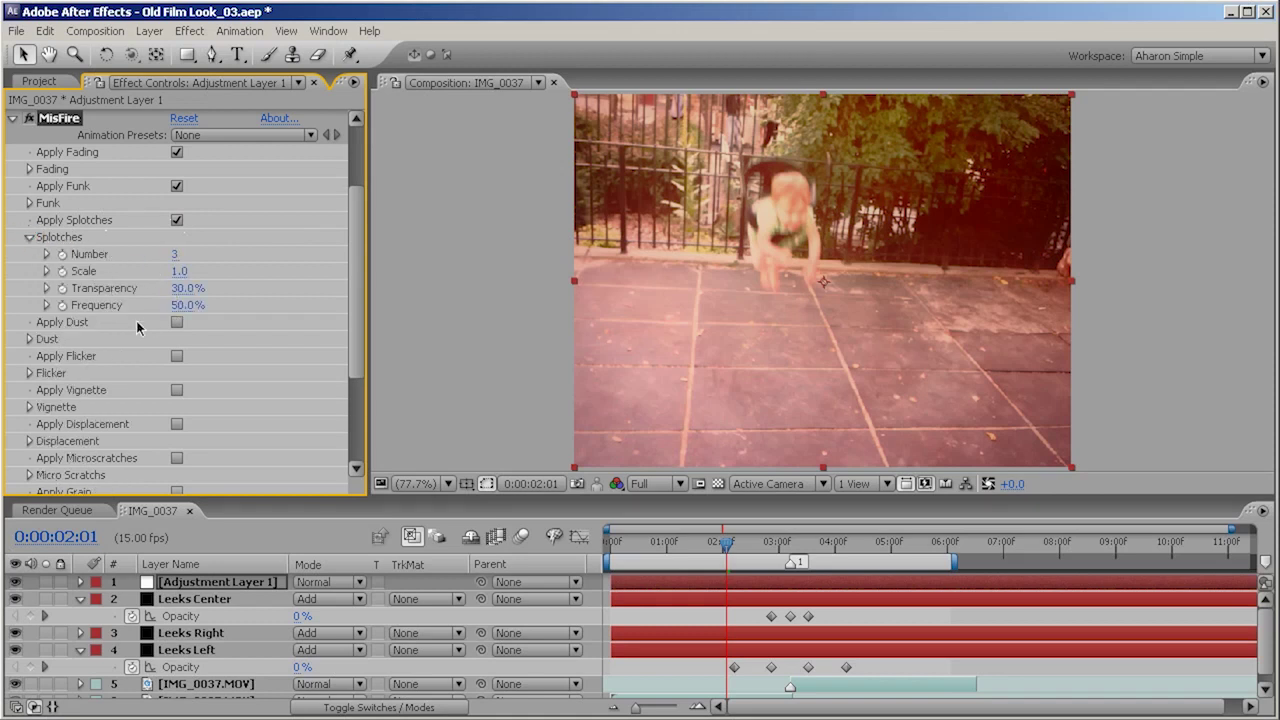
pyautogui.click(30, 237)
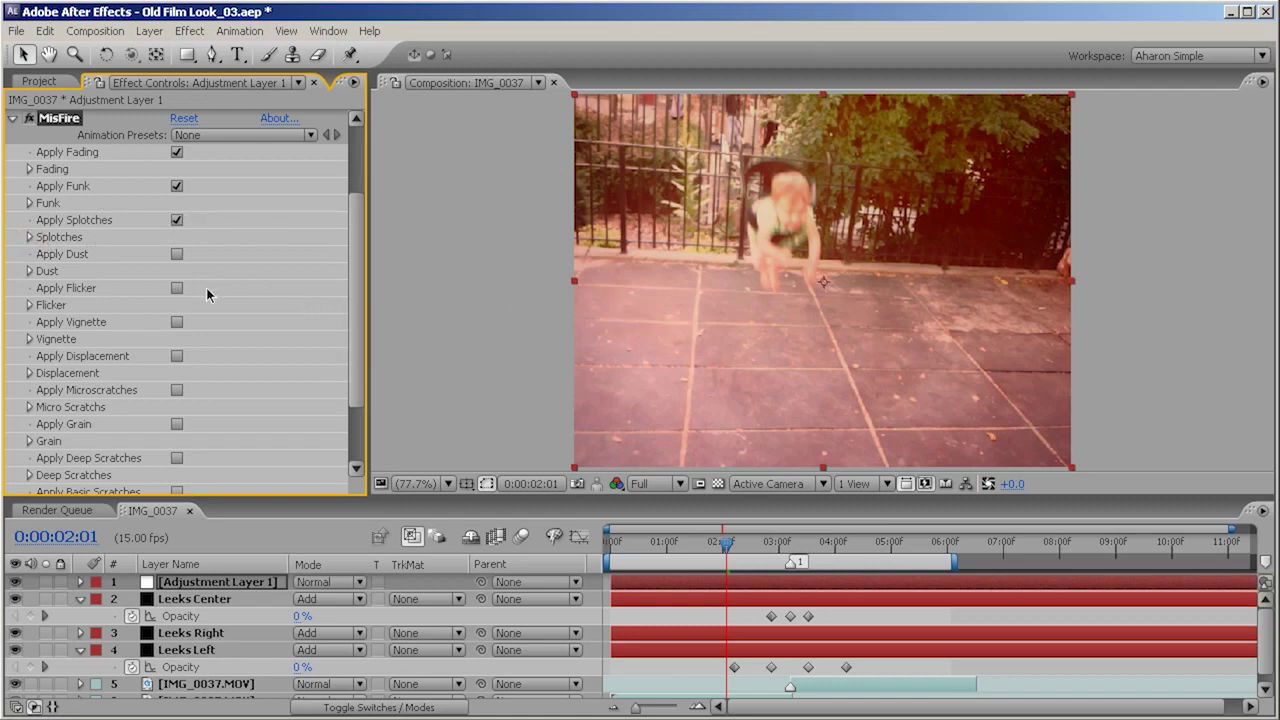
pyautogui.click(177, 289)
pyautogui.click(177, 458)
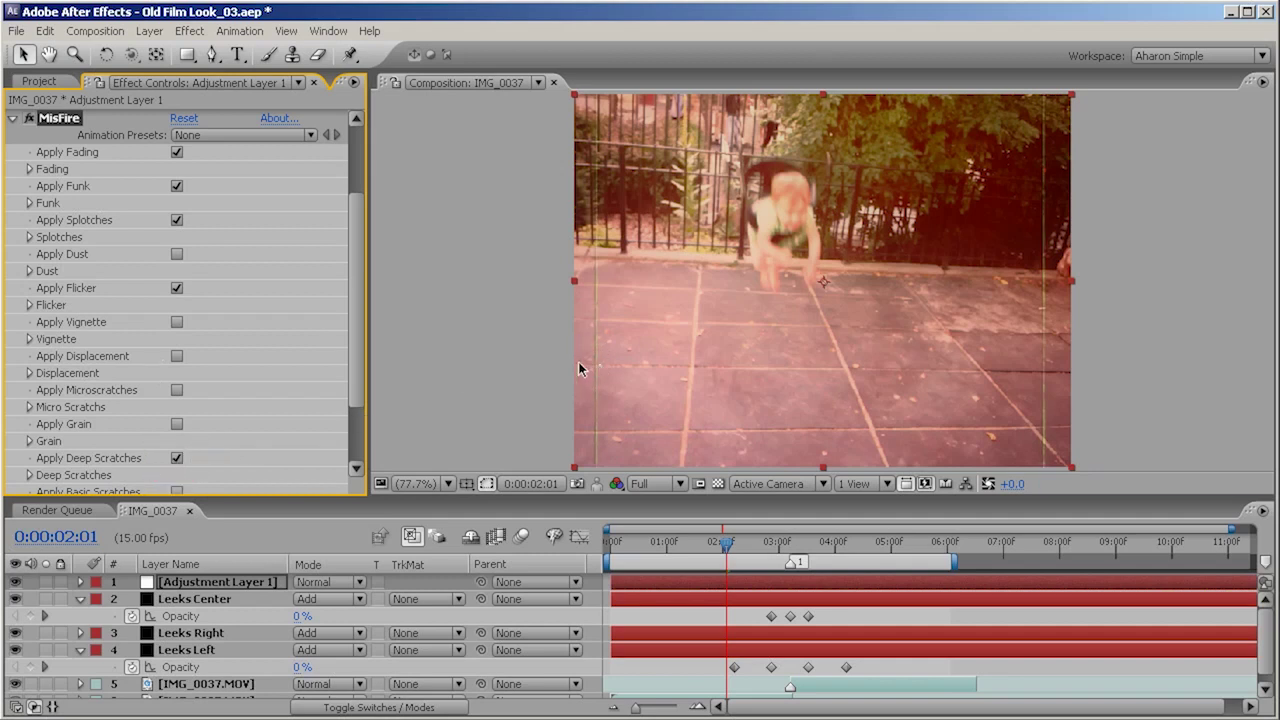
# Step: Set the tint color of the MisFire Deep Scratches to the pale green E0FFD4
pyautogui.click(30, 475)
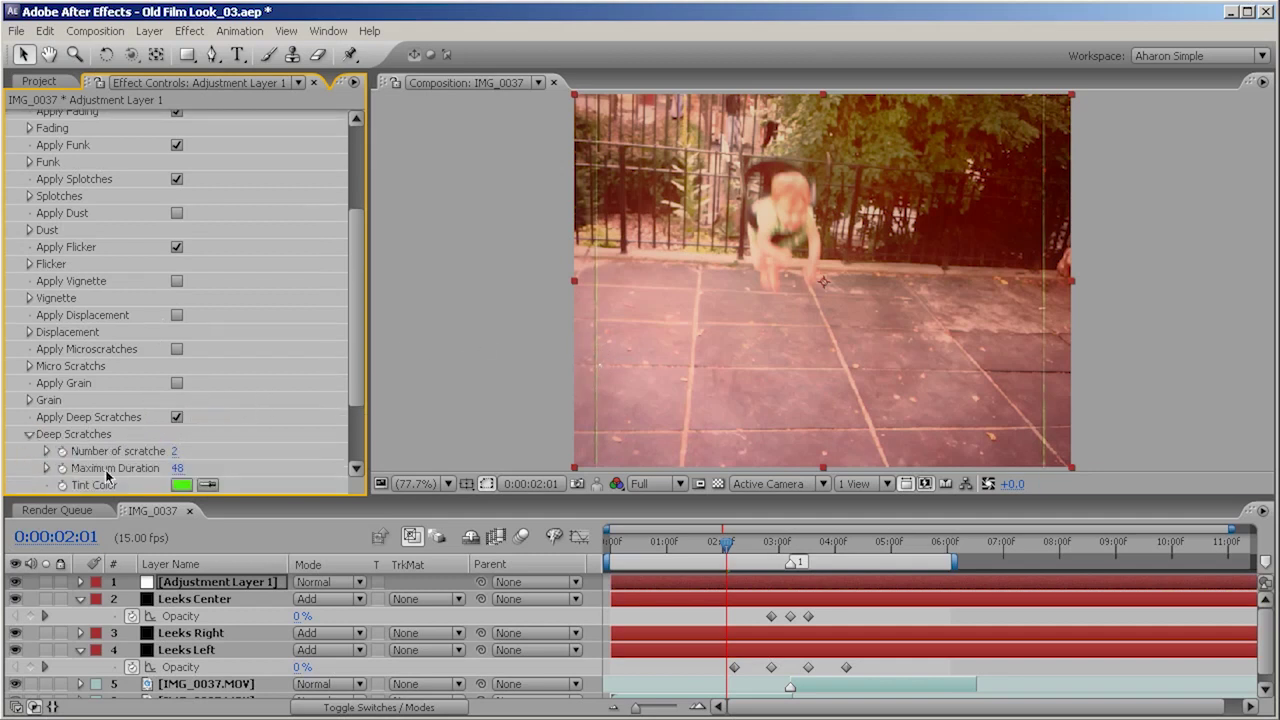
pyautogui.moveTo(351, 402); pyautogui.dragTo(354, 451)
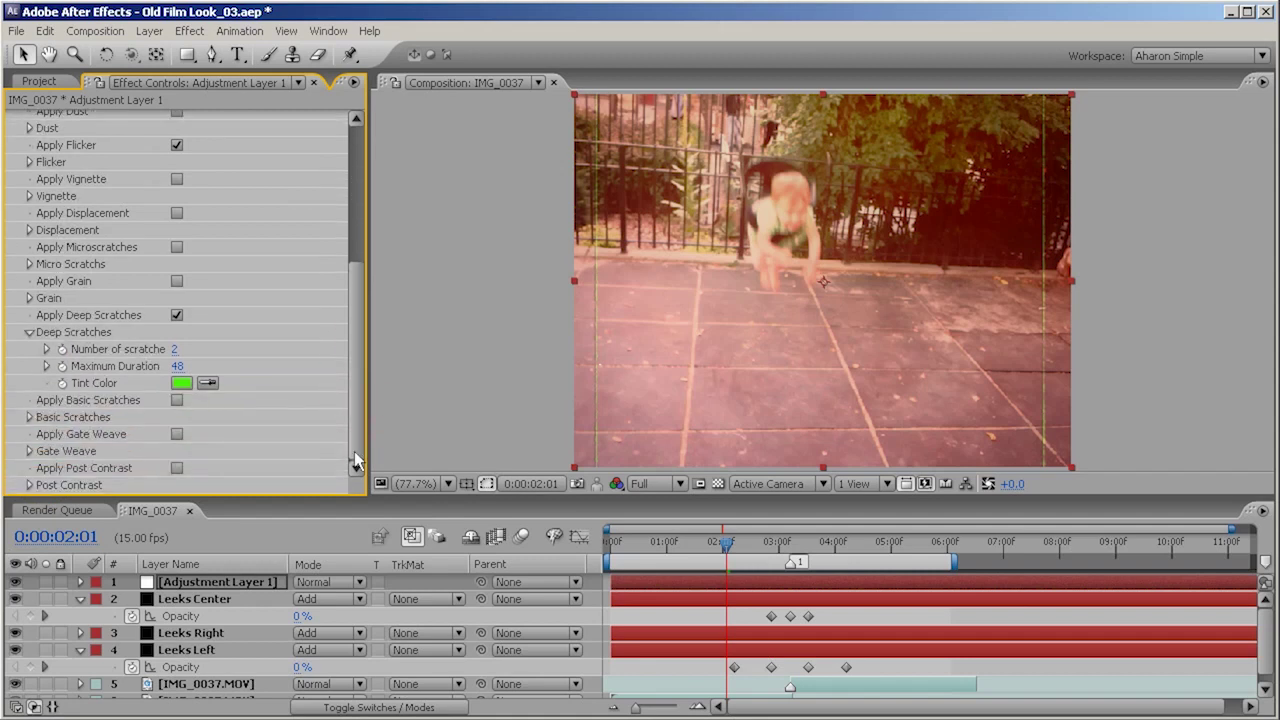
pyautogui.click(181, 383)
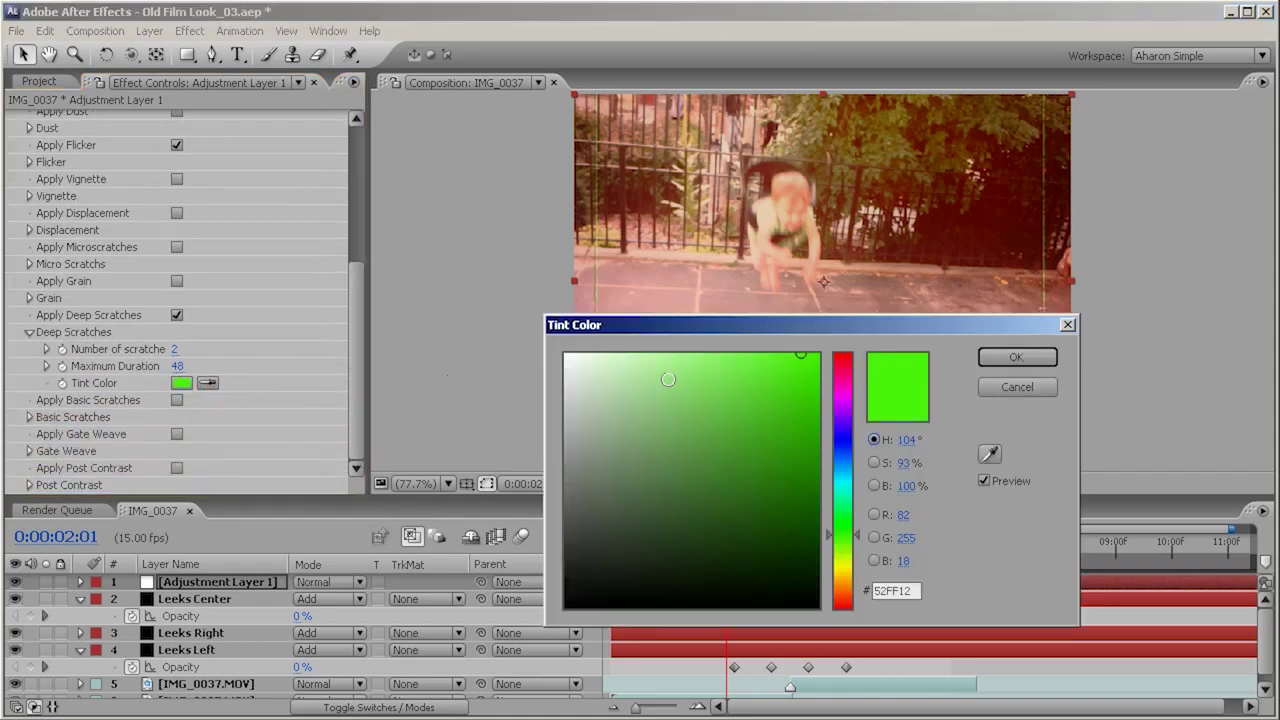
pyautogui.click(667, 379)
pyautogui.click(607, 350)
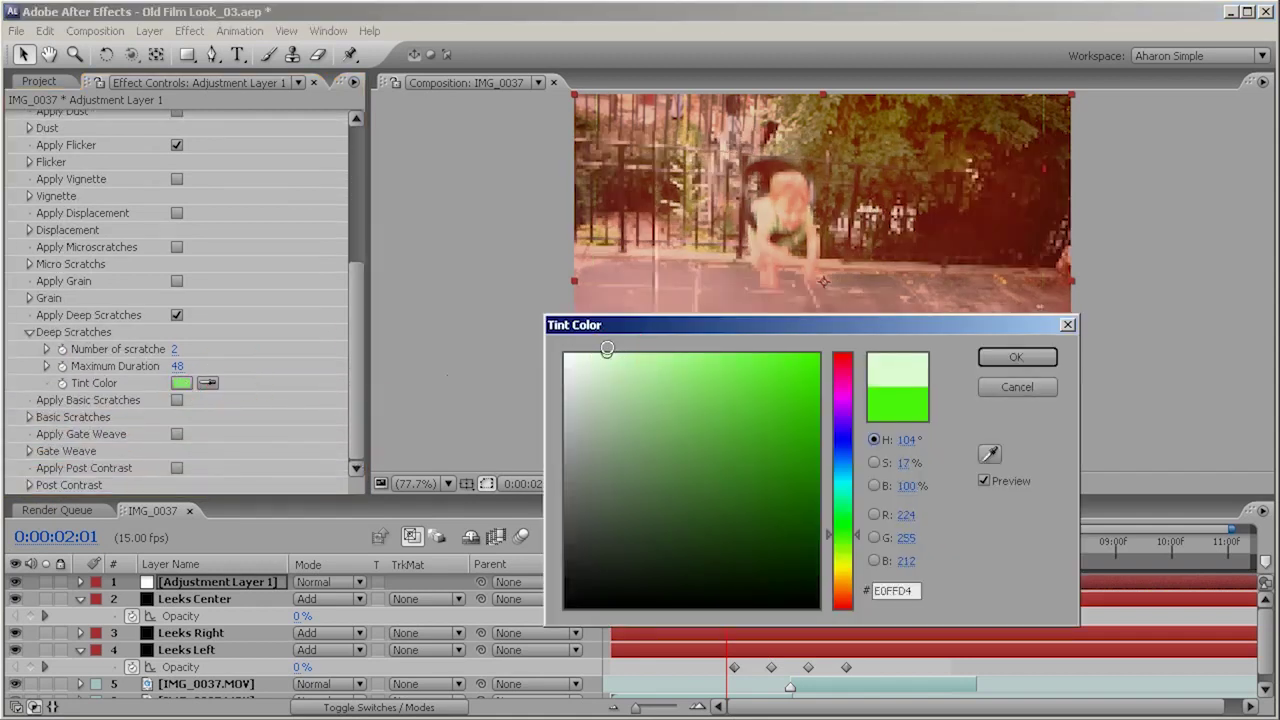
pyautogui.click(992, 359)
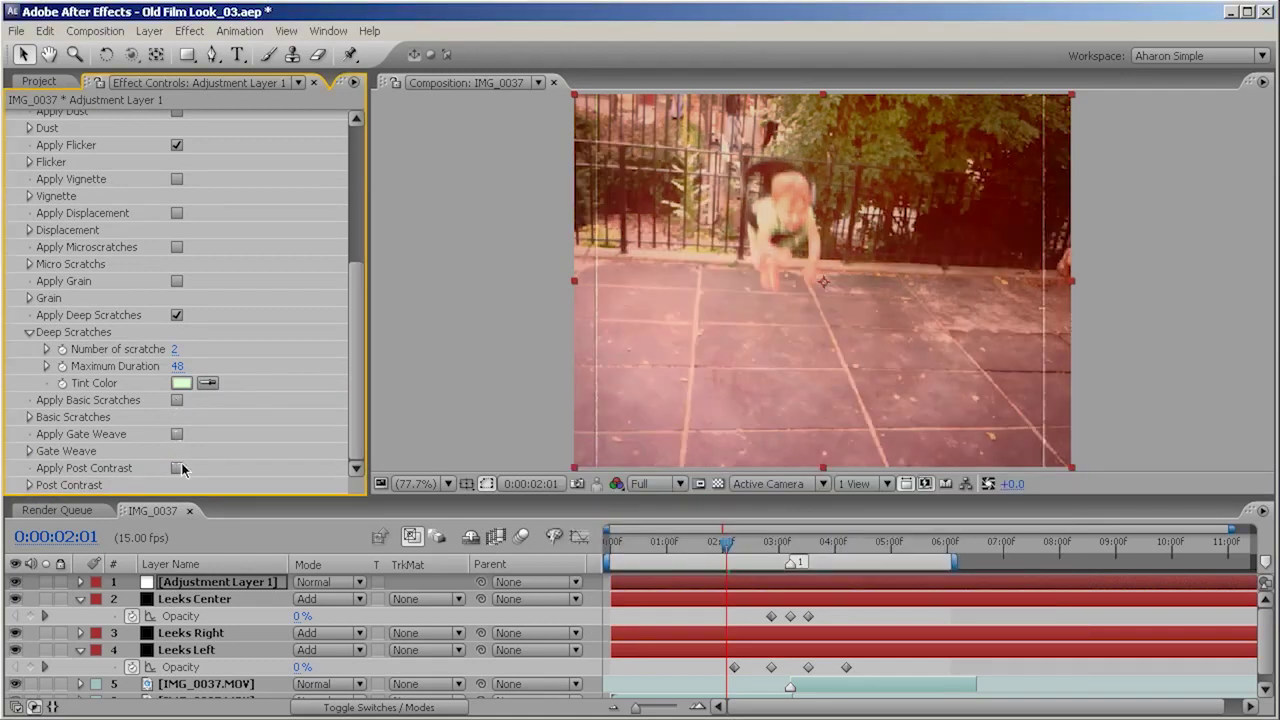
# Step: Enable Gate Weave in the MisFire effect and preview the aged footage
pyautogui.click(176, 434)
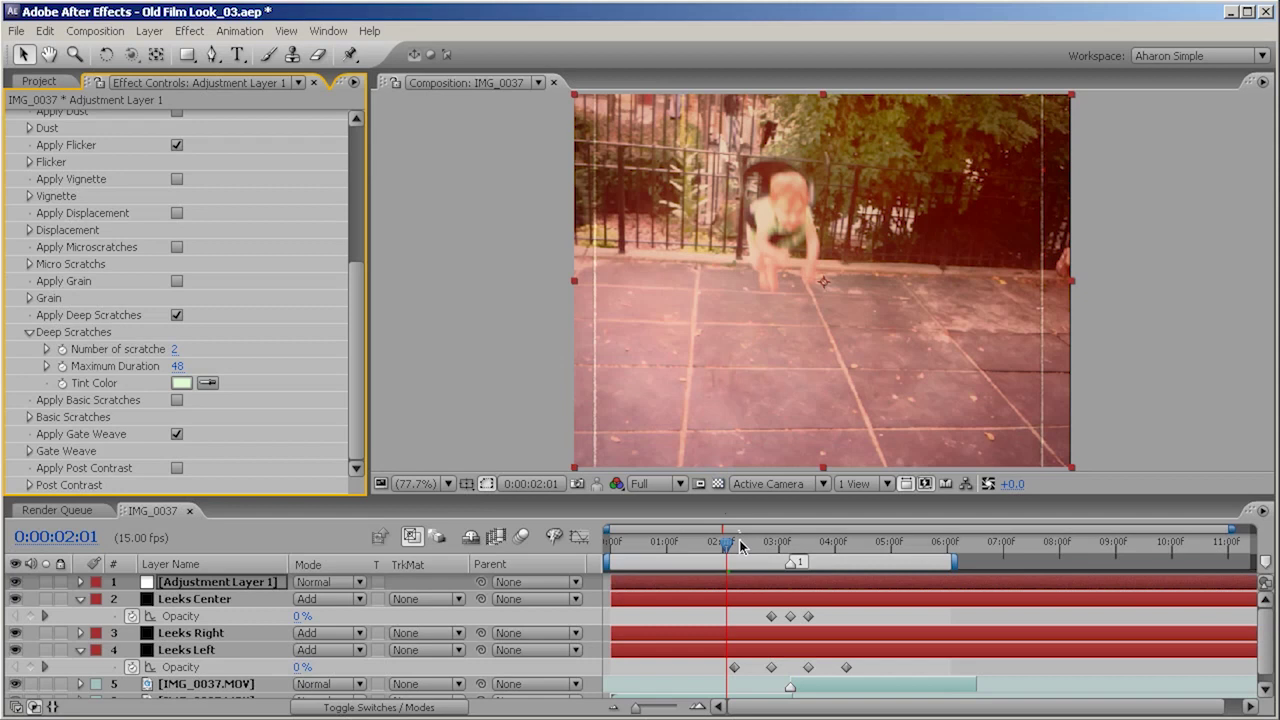
pyautogui.press('KP_0')
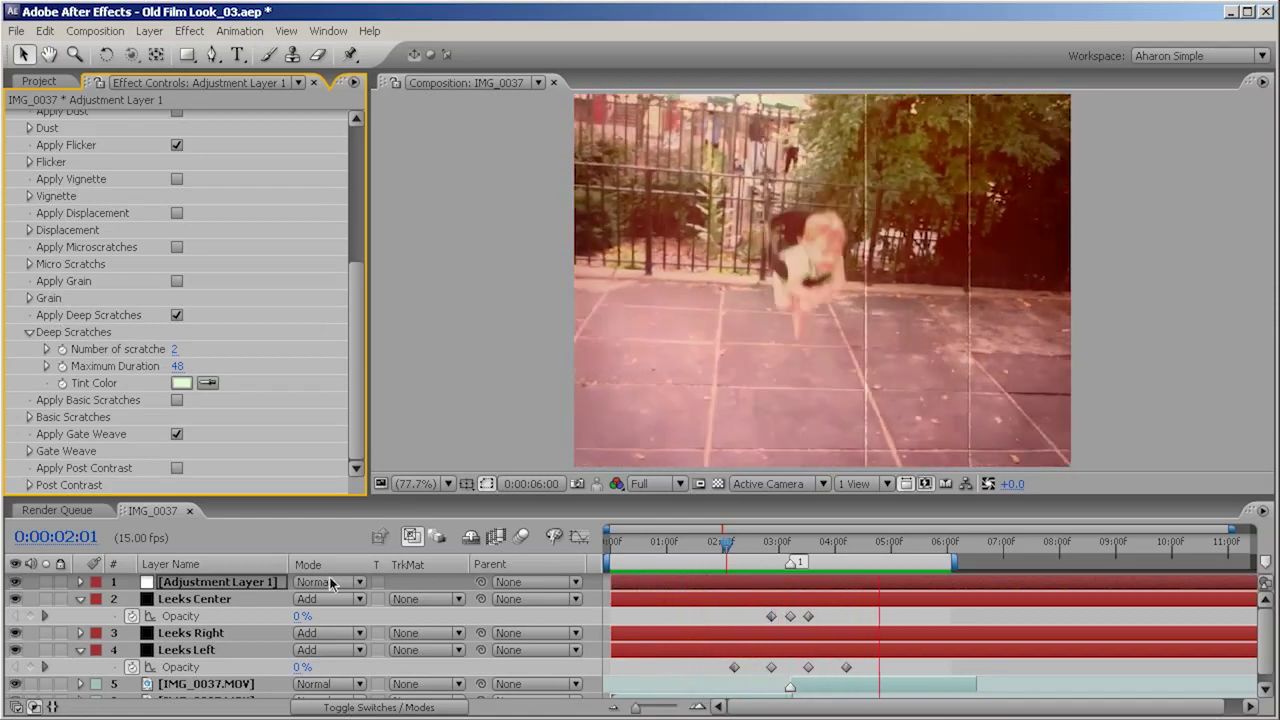
pyautogui.click(298, 547)
# Step: Collapse MisFire, move the Looks effect below it in the adjustment layer's effect order, and preview the result
pyautogui.moveTo(350, 408); pyautogui.dragTo(366, 231)
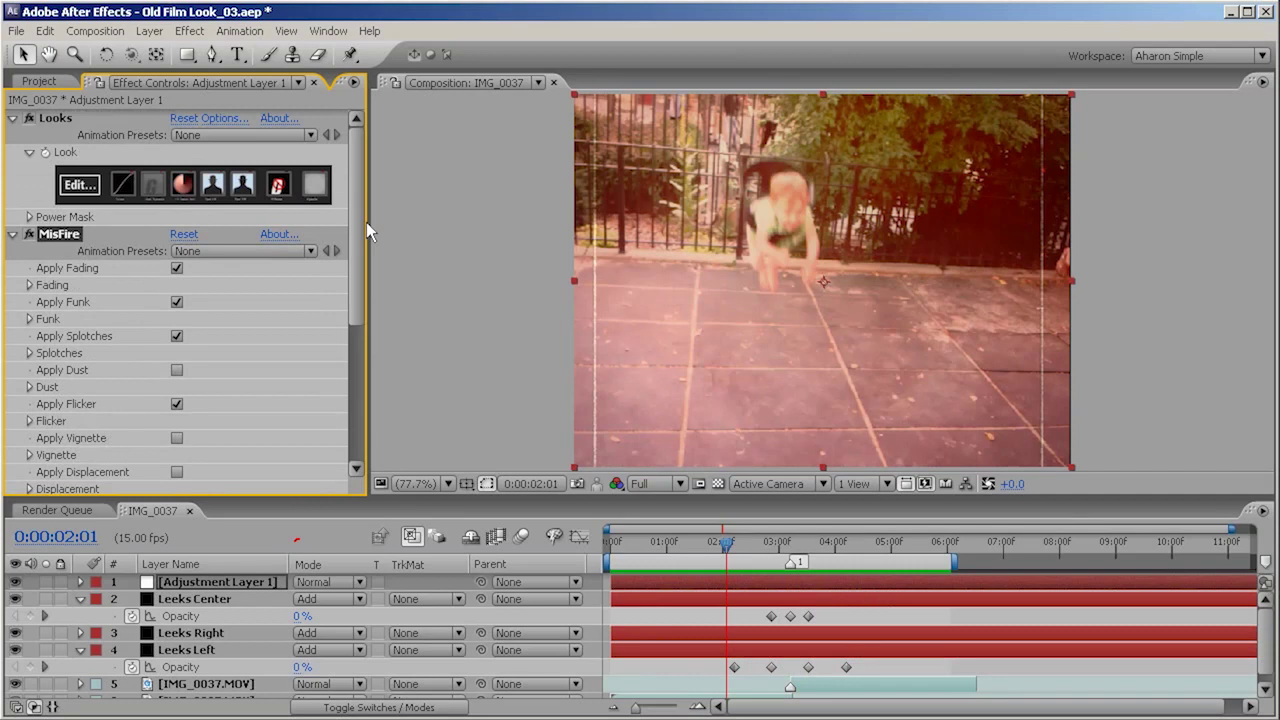
pyautogui.click(14, 234)
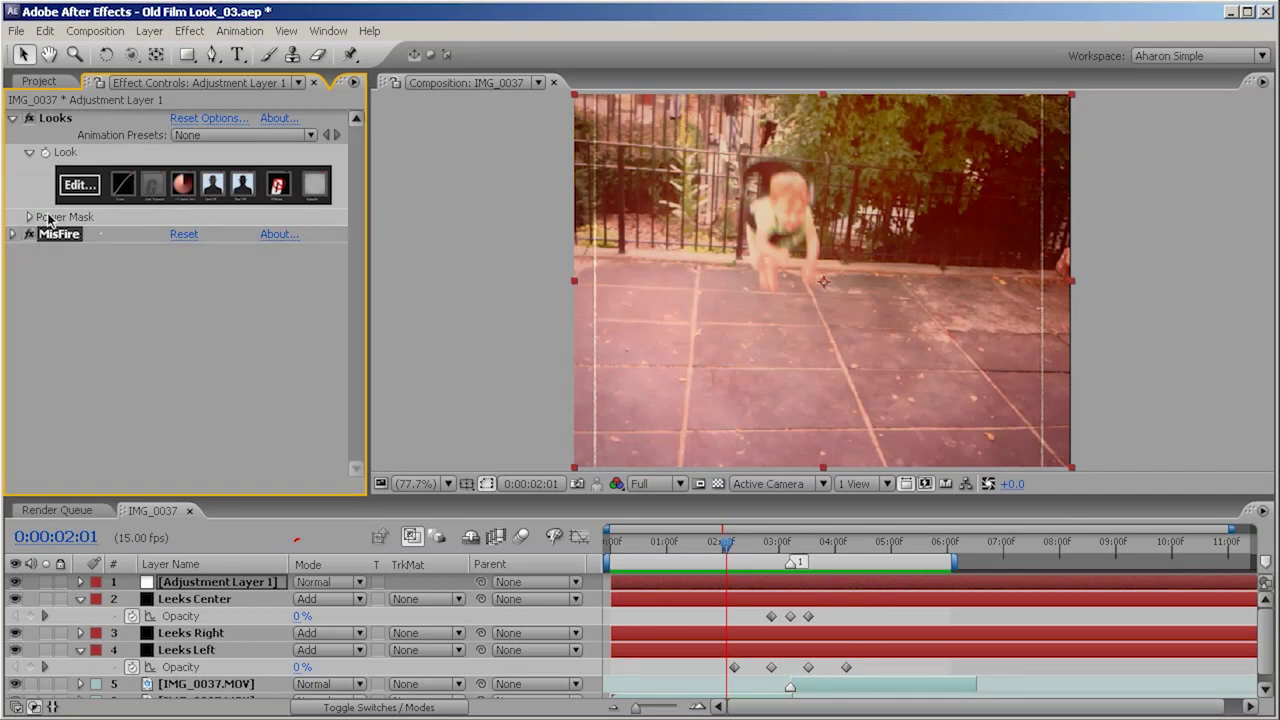
pyautogui.click(53, 119)
pyautogui.moveTo(53, 119); pyautogui.dragTo(52, 251)
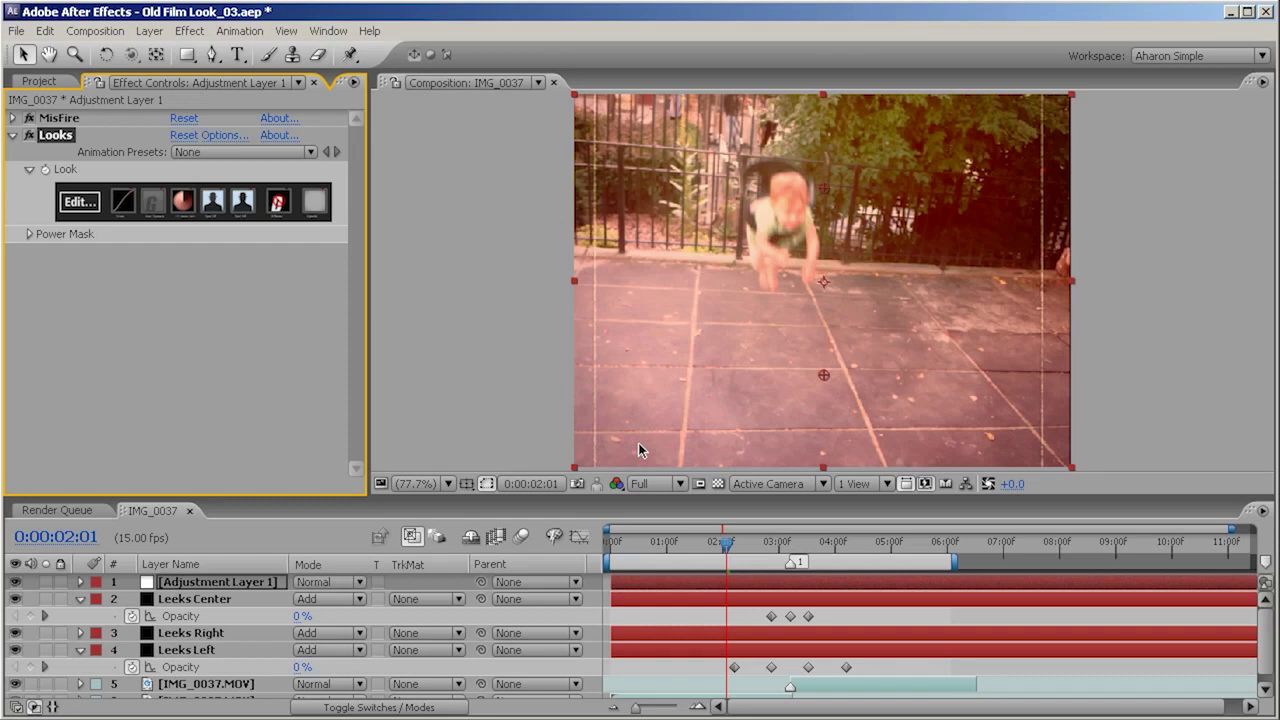
pyautogui.press('KP_0')
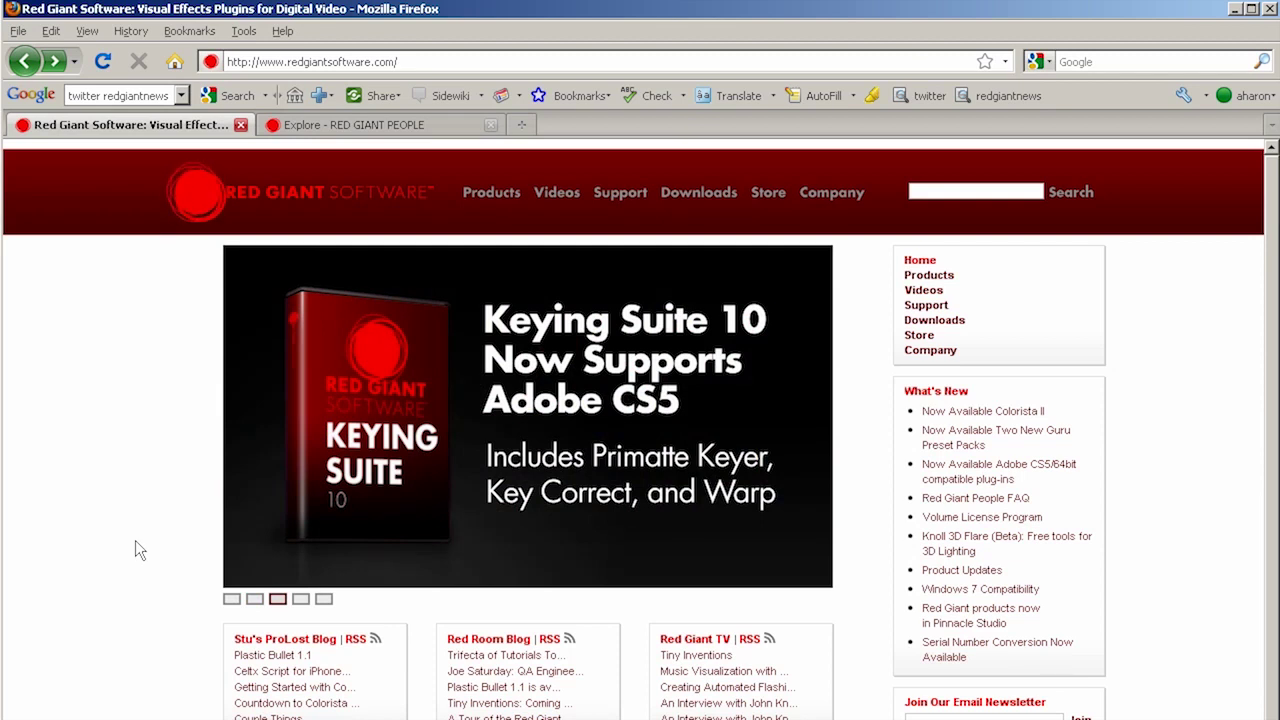
# Step: Open the All Guru Presets list on the Red Giant Software site and browse to the Vintage Film for Looks preset pack
pyautogui.click(476, 200)
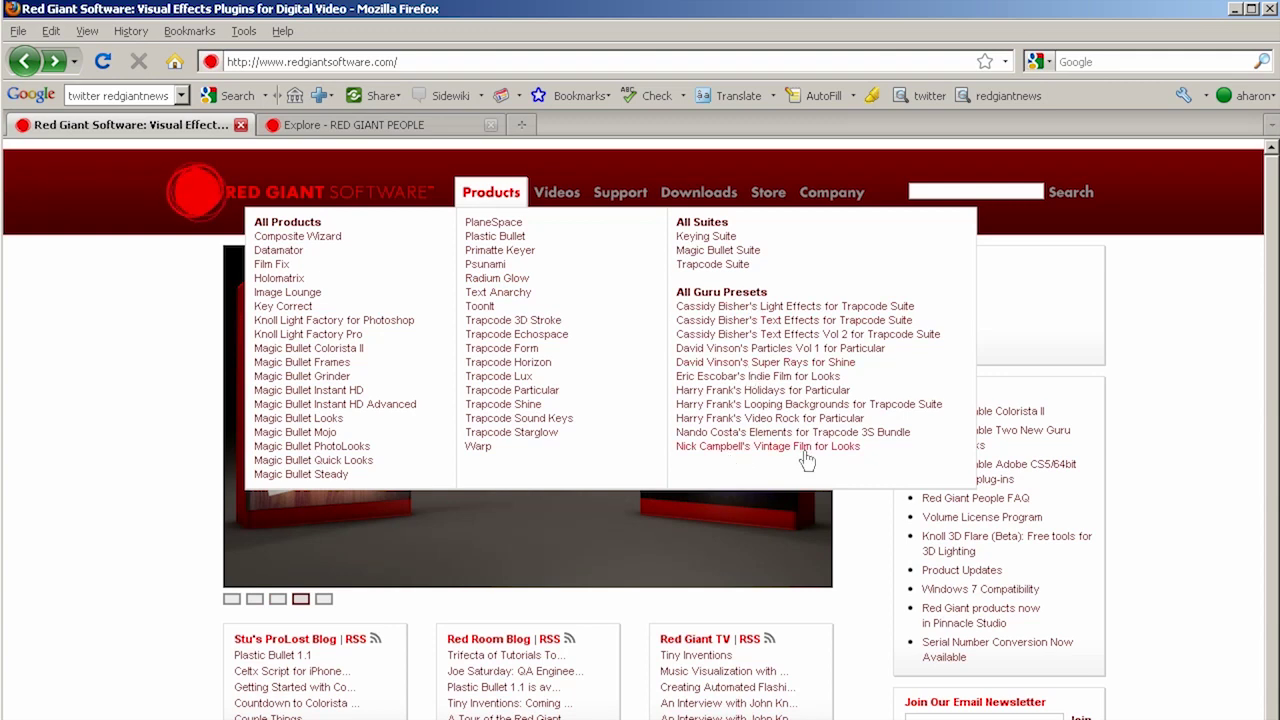
pyautogui.click(705, 299)
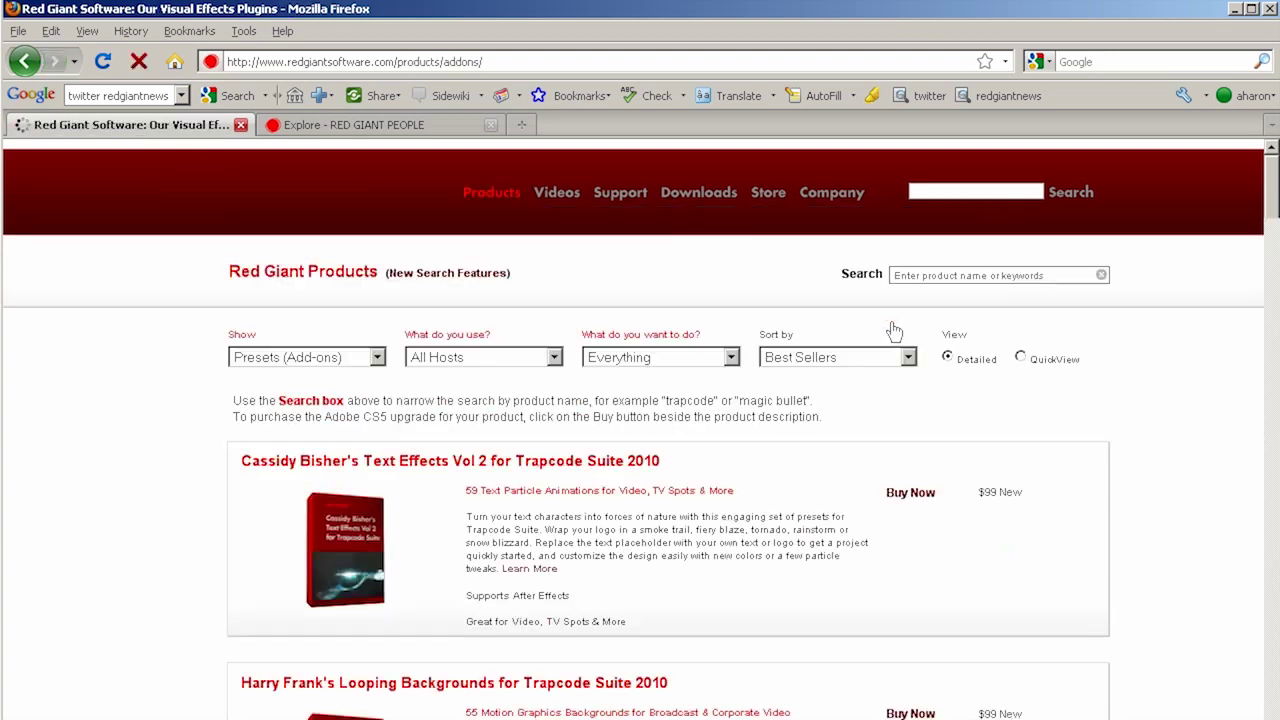
pyautogui.scroll(-6, 1232, 372)
pyautogui.scroll(-2, 1232, 372)
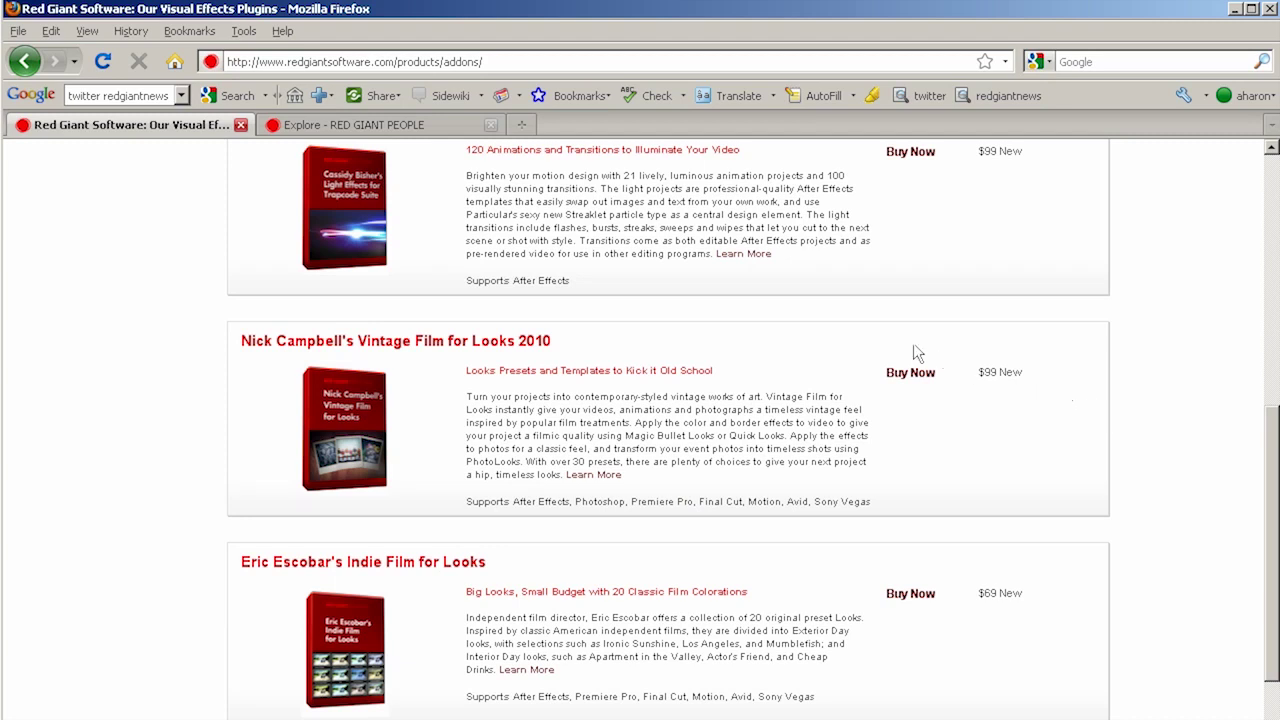
# Step: Browse the free presets on the Red Giant People Explore page and play the Worm Hole preview
pyautogui.click(410, 127)
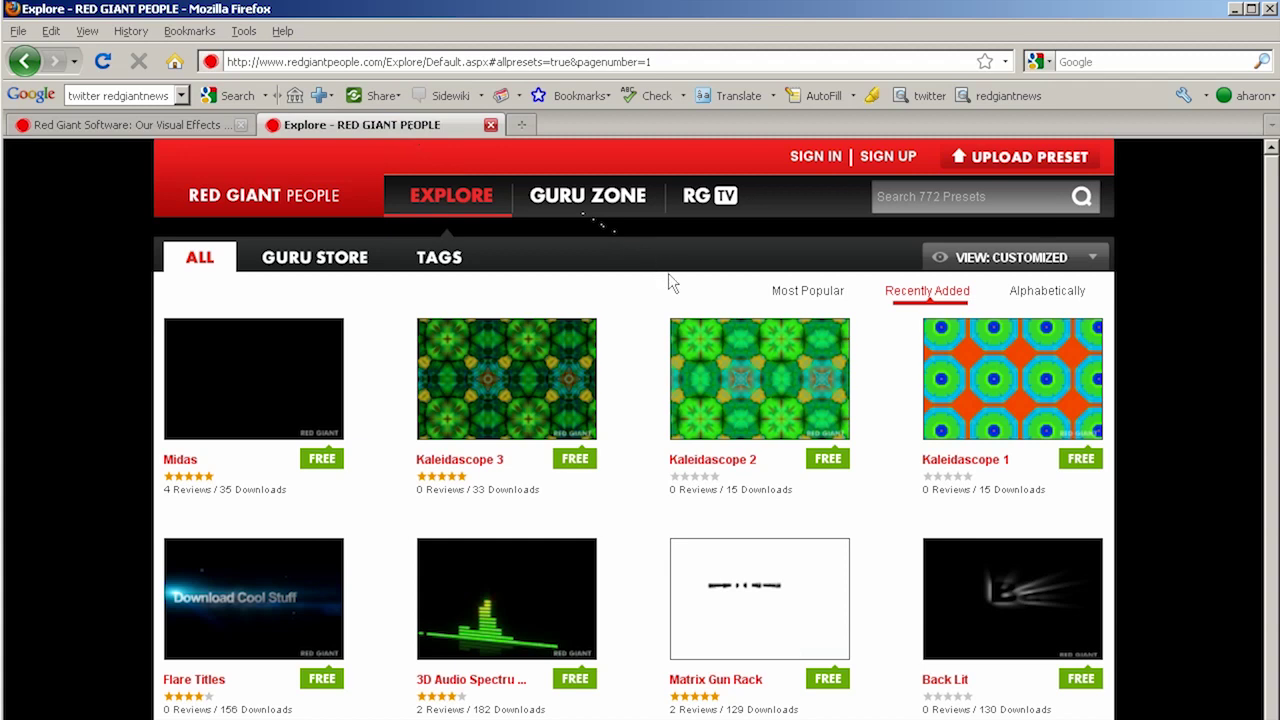
pyautogui.moveTo(745, 437)
pyautogui.moveTo(1270, 318); pyautogui.dragTo(1207, 503)
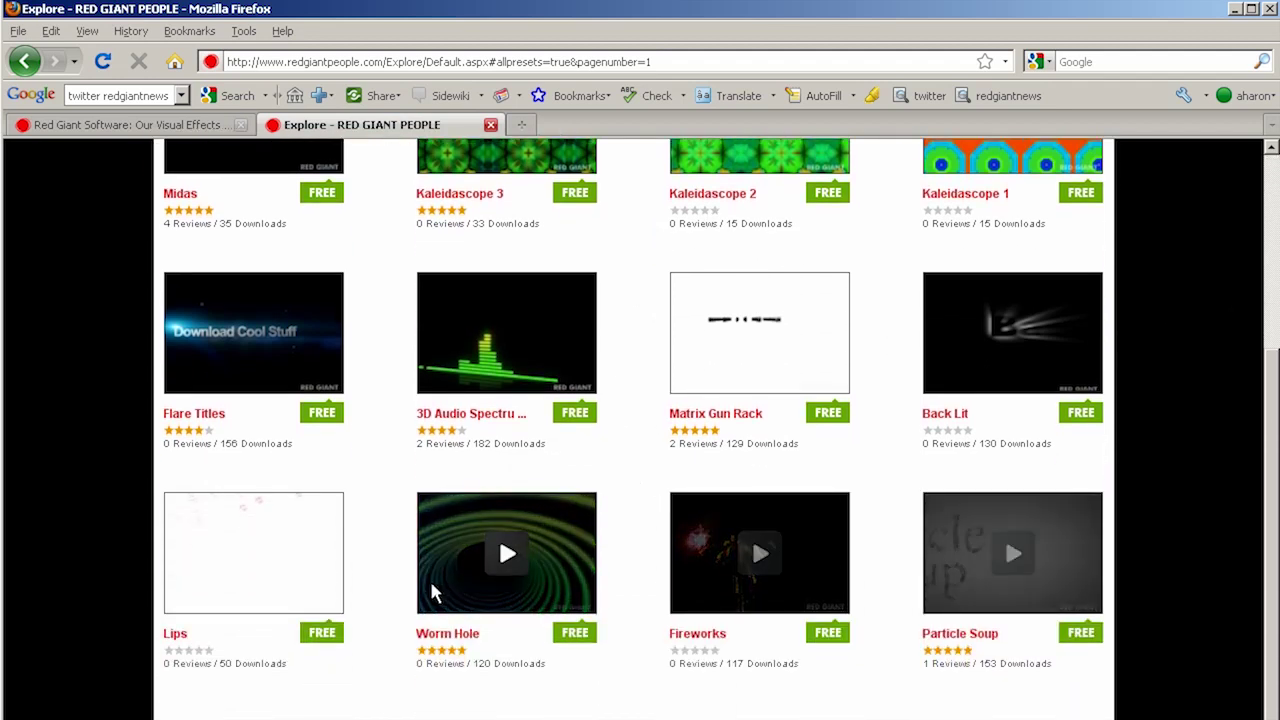
pyautogui.click(502, 558)
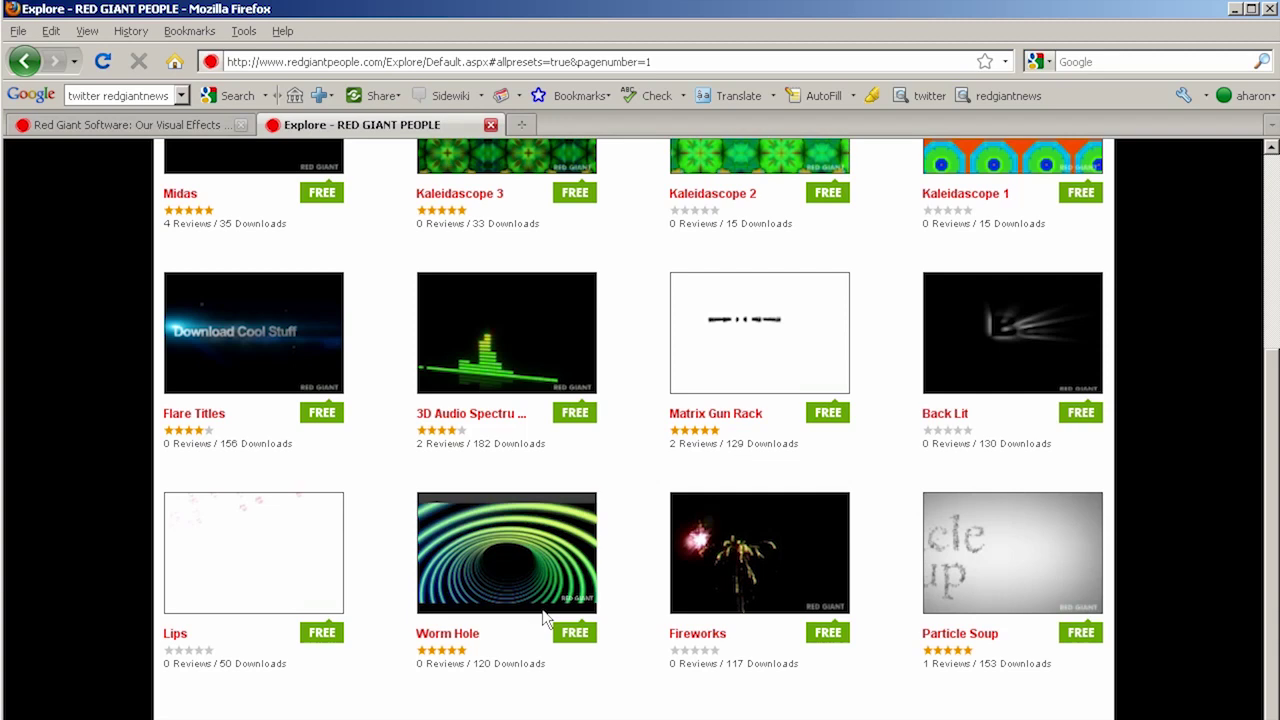